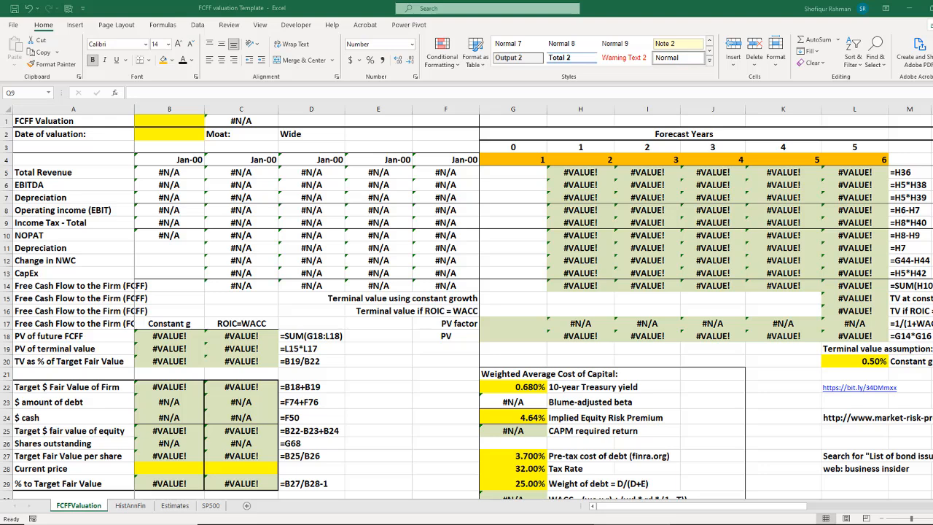
Step: Examine the layout of the FCFFValuation sheet, followed by the HistAnnFin, Estimates and SP500 sheets of the template
mouse_move(430, 464)
mouse_down()
mouse_move(340, 279)
mouse_move(386, 315)
mouse_up()
scroll(467, 306, down, 12)
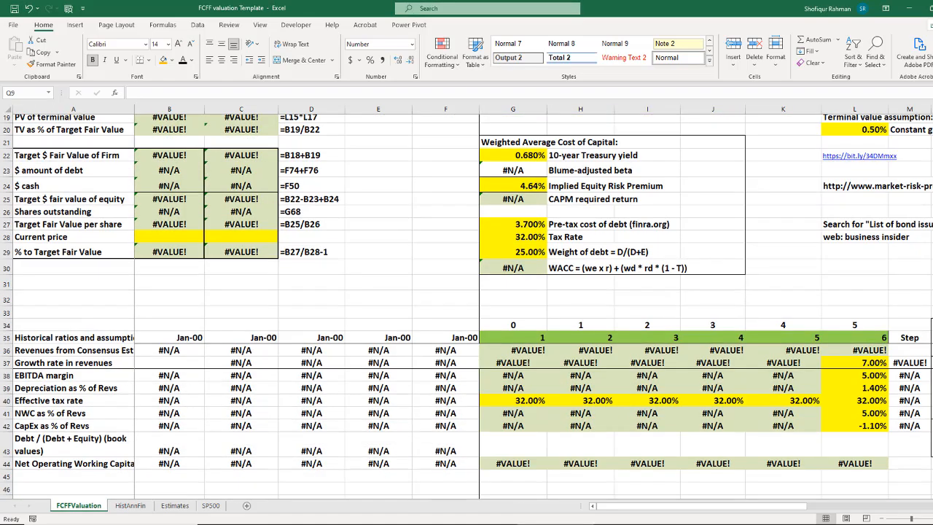
scroll(466, 307, down, 5)
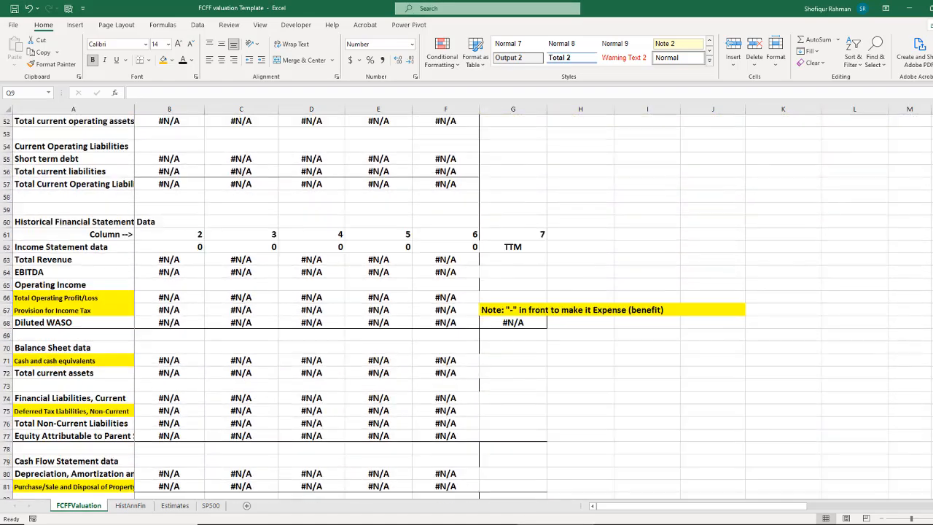
scroll(466, 307, up, 17)
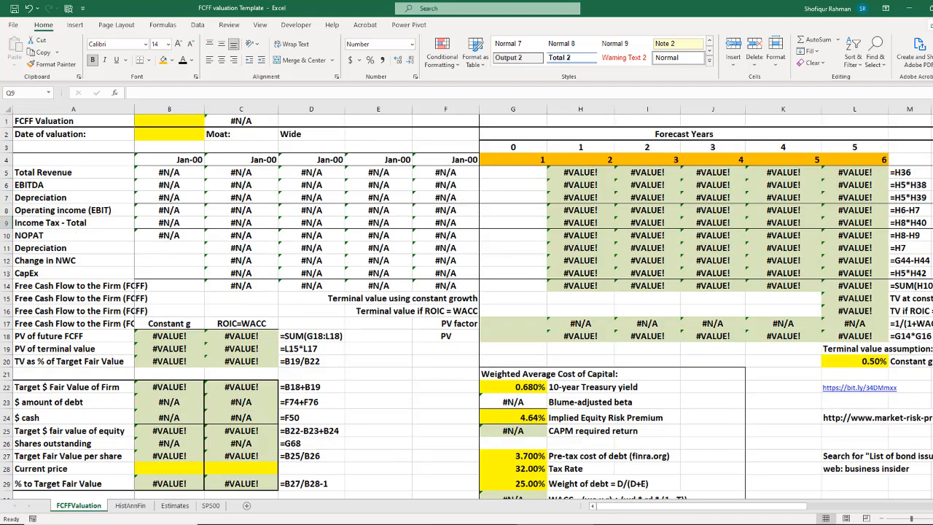
drag(696, 507, 616, 522)
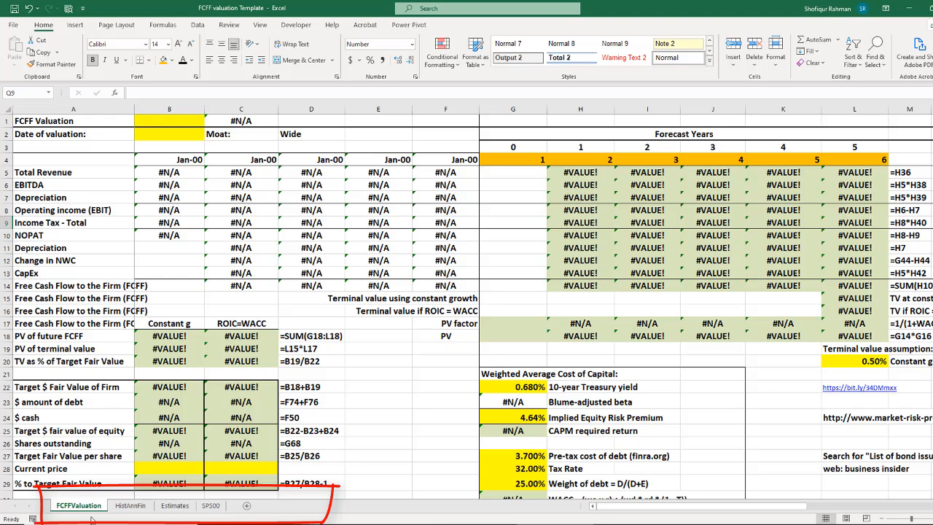
click(136, 510)
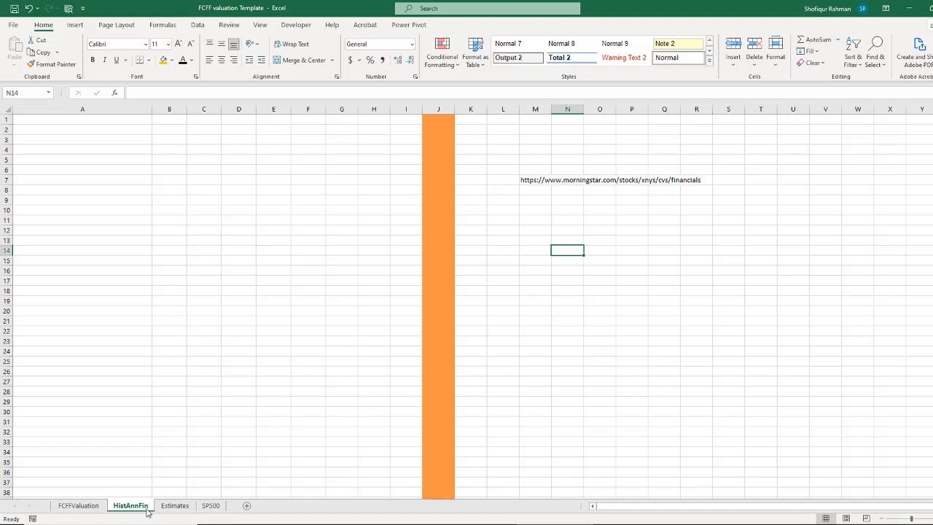
click(175, 506)
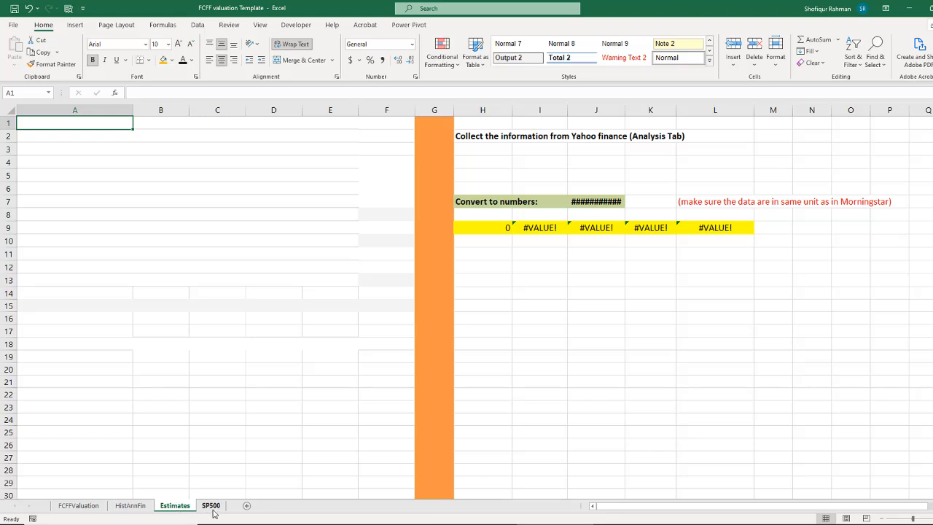
click(211, 507)
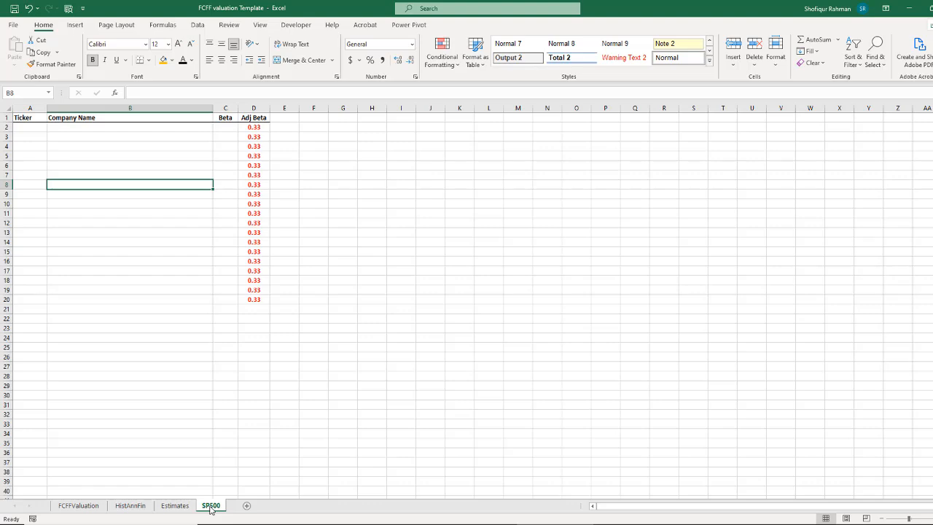
Step: View the Morningstar and Yahoo Finance home pages in Chrome, and return to the SP500 sheet in Excel
mouse_move(447, 519)
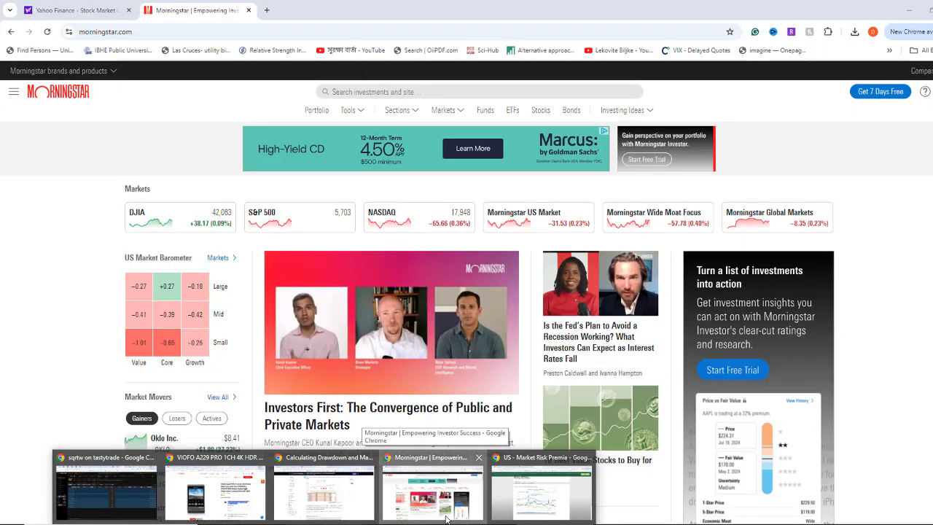
click(427, 492)
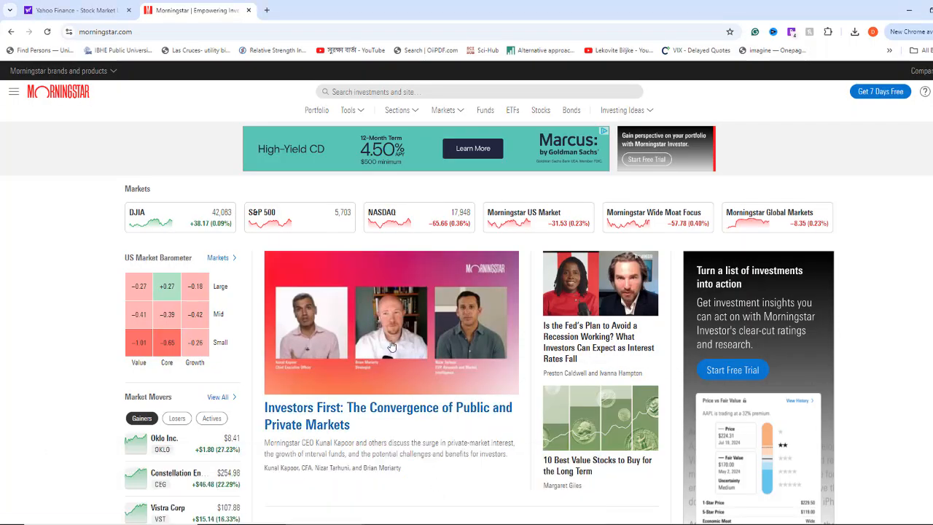
click(80, 14)
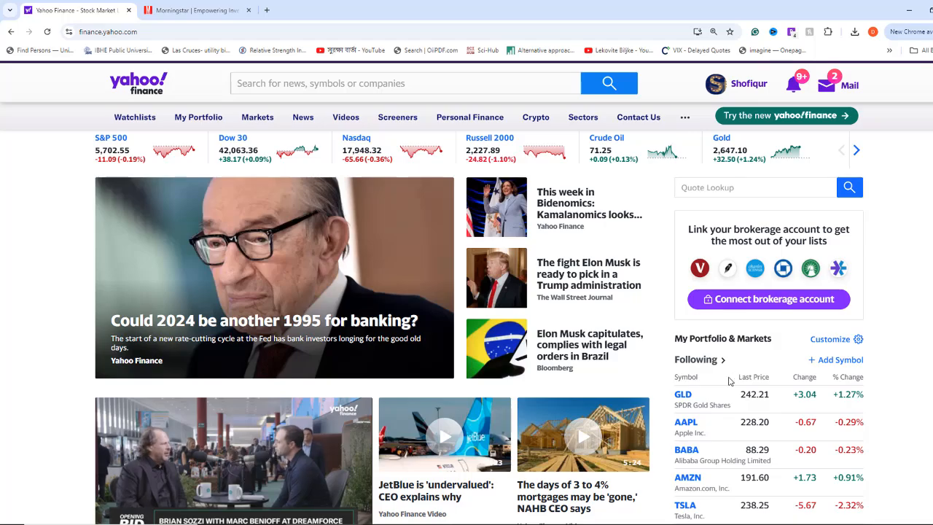
key(alt+Tab)
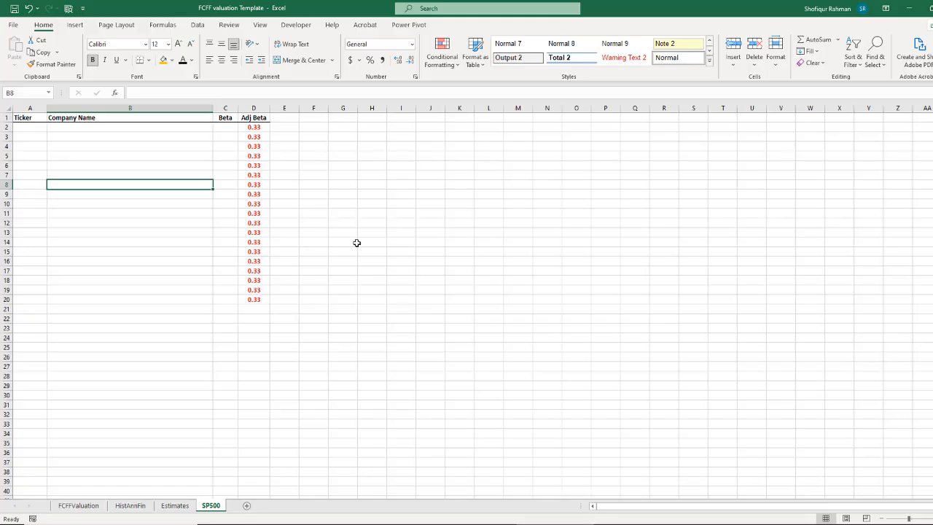
click(281, 376)
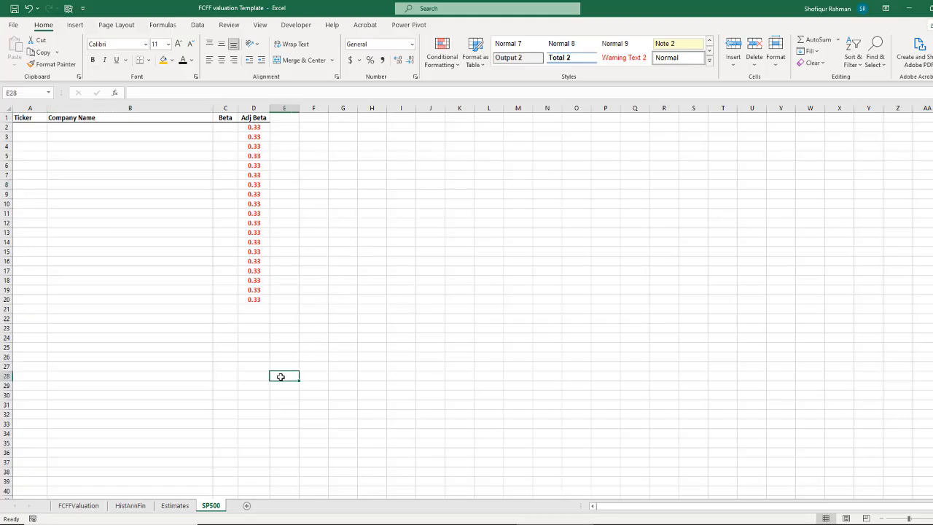
Step: Switch to Yahoo Finance in Chrome, search for cvs and open the CVS Health Corporation quote page
key(alt+Tab)
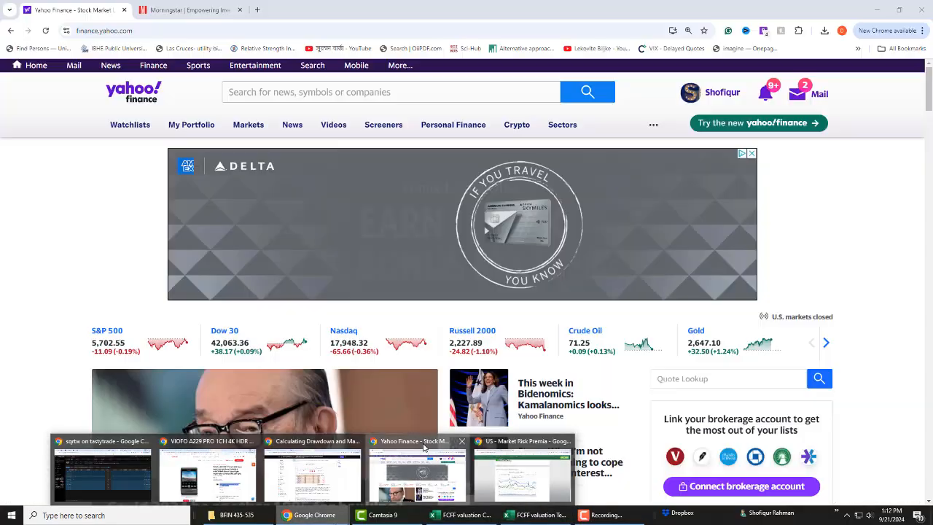
click(341, 94)
text(cvs)
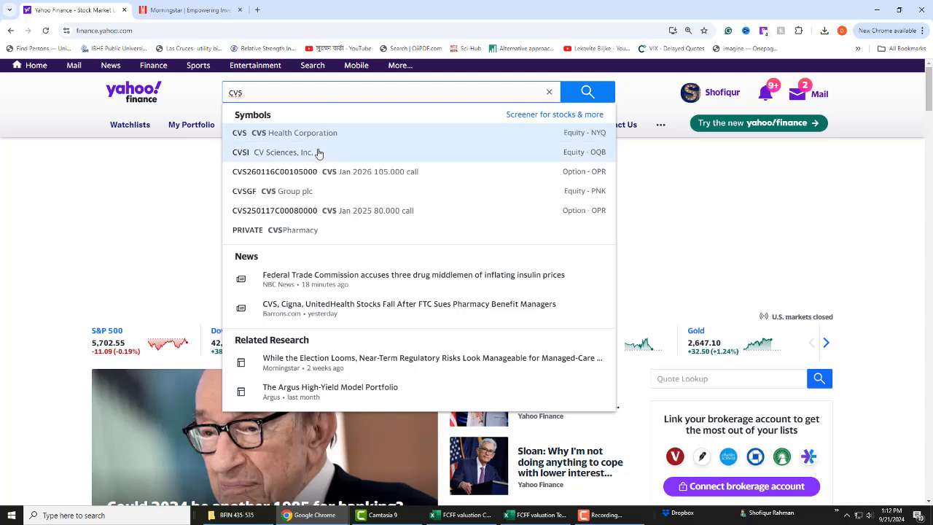
click(323, 133)
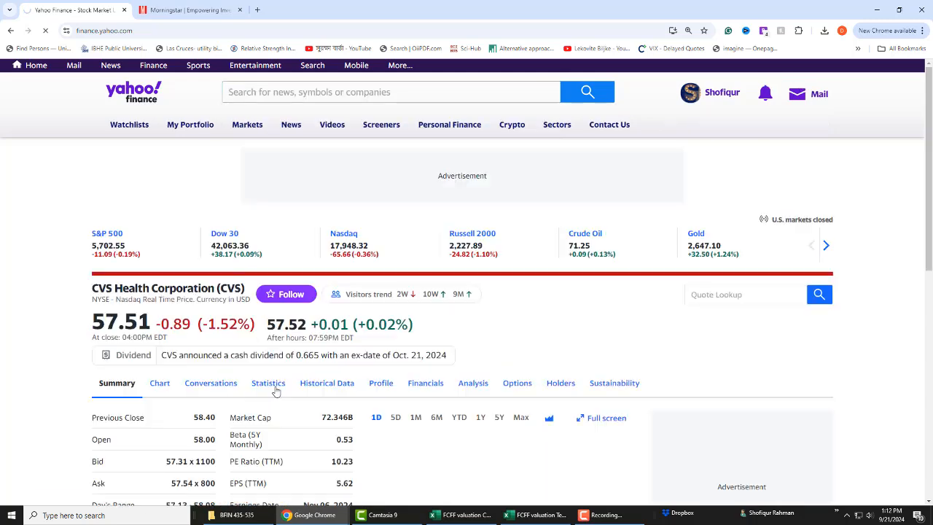
scroll(275, 390, down, 3)
scroll(276, 391, up, 1)
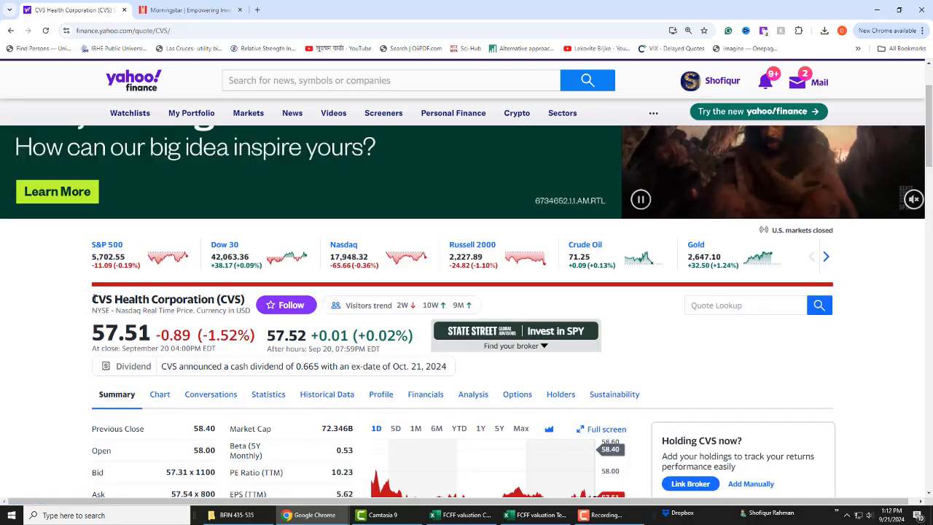
Step: Copy the heading "CVS Health Corporation (CVS)" from the quote page and paste it as plain text into cell B2 of the Excel SP500 sheet
drag(92, 299, 250, 299)
key(ctrl+c)
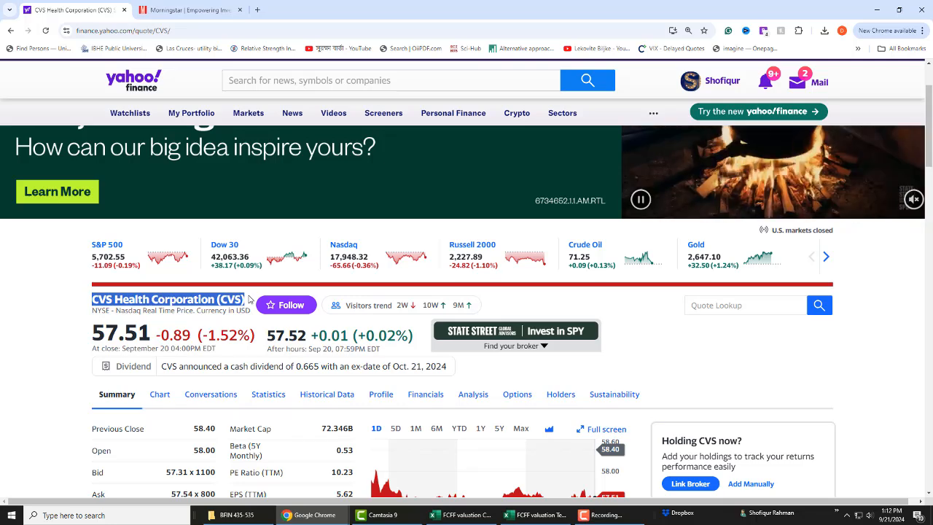
click(536, 515)
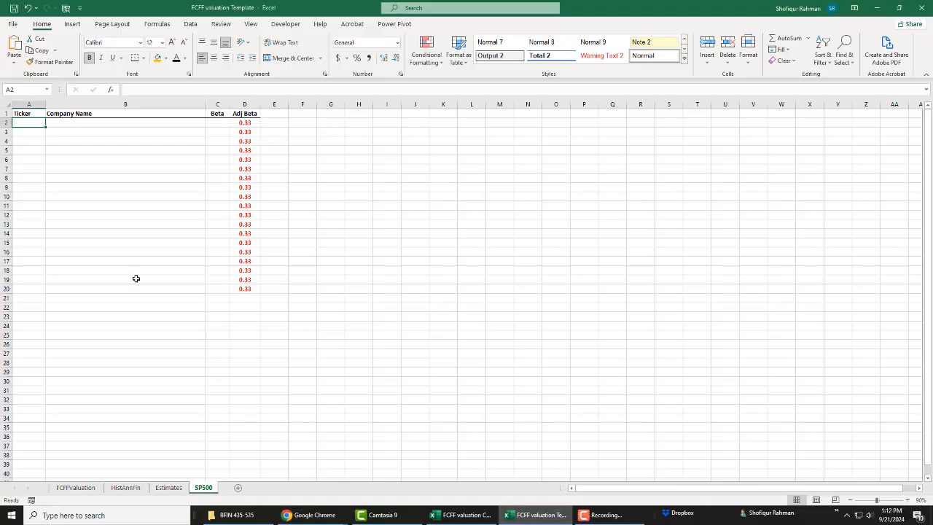
click(65, 124)
click(15, 63)
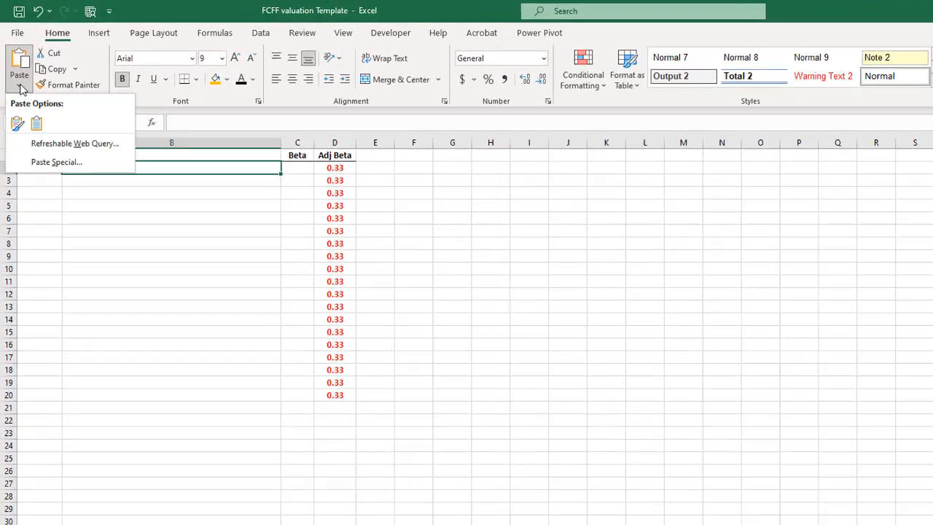
click(36, 123)
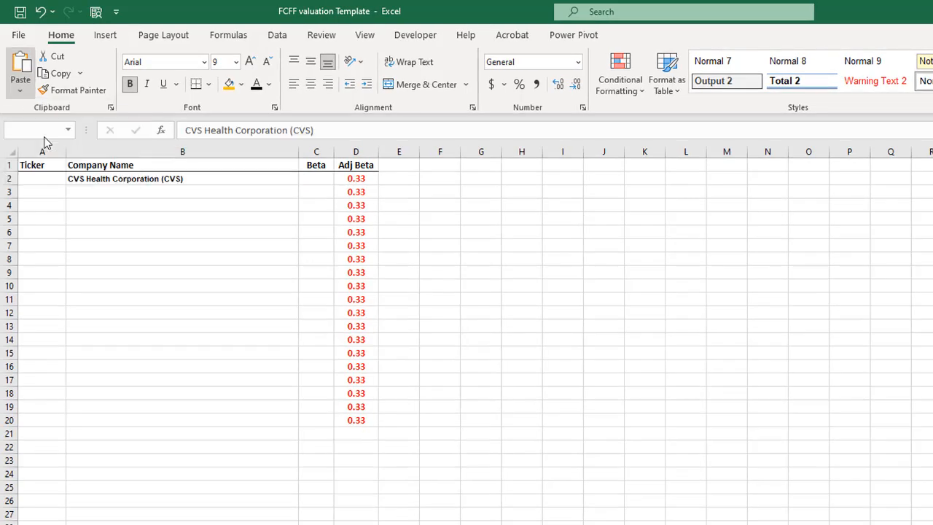
Step: Enter the ticker CVS in cell A2 beside the company name
click(38, 177)
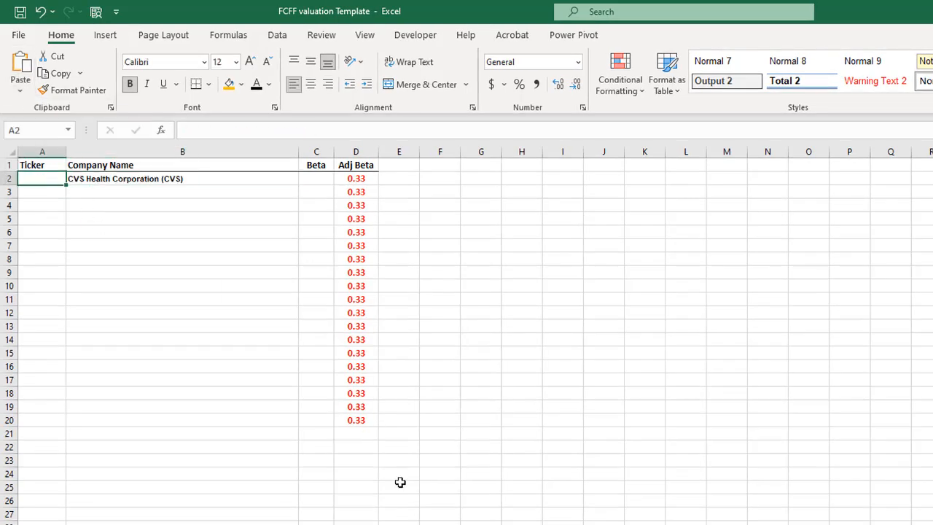
text(CVS)
key(Tab)
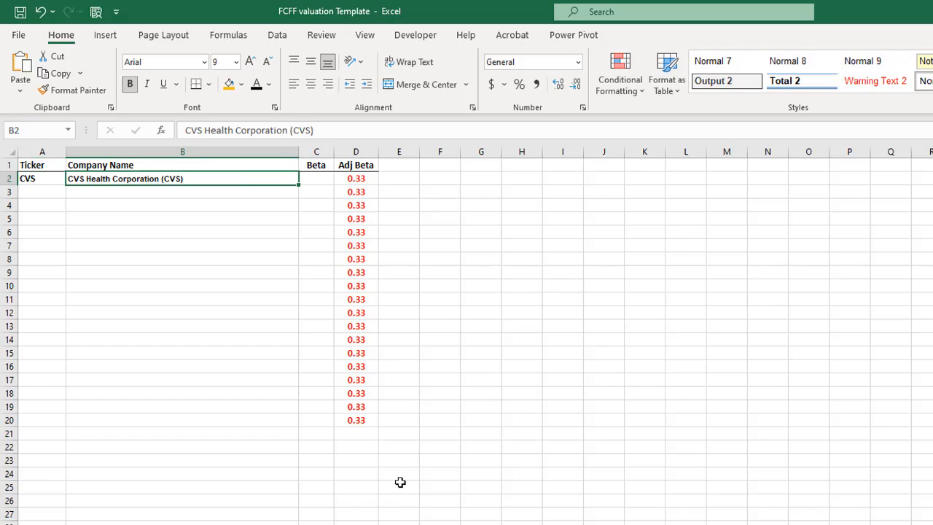
Step: Look up the 5-year monthly beta on the Yahoo Finance quote page, enter 0.53 in cell C2 and check the Adj Beta formula
key(Right)
click(292, 524)
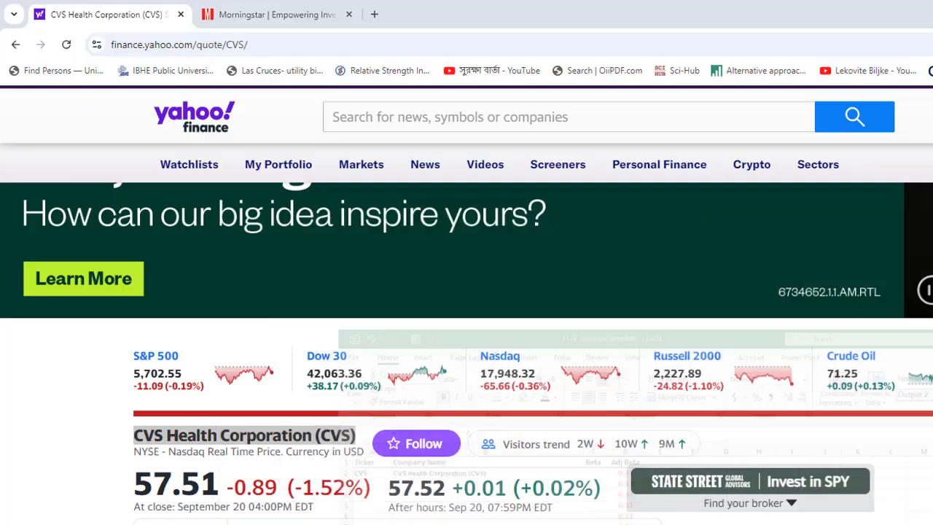
scroll(339, 430, down, 1)
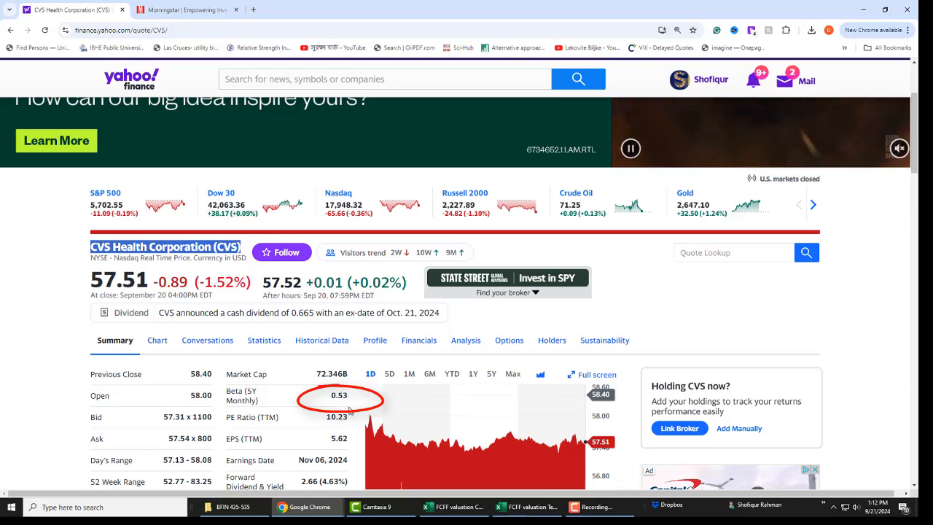
click(526, 507)
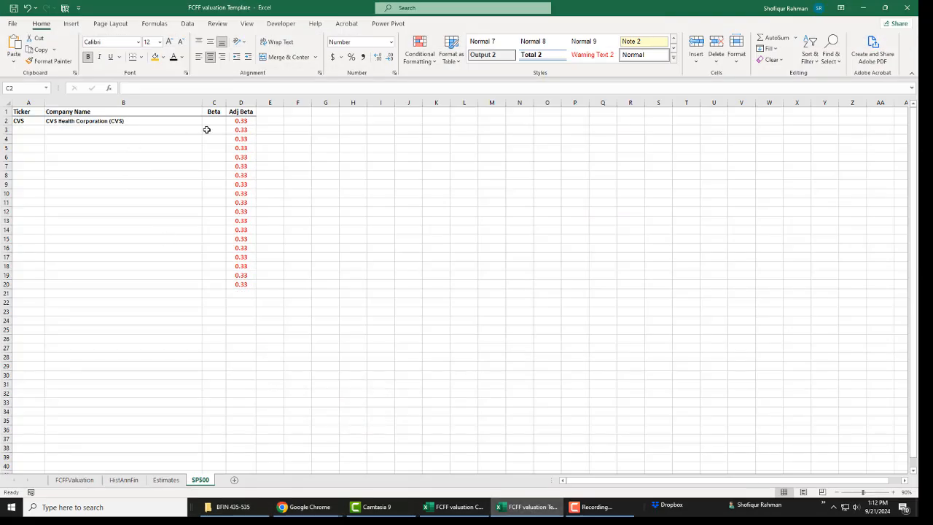
click(210, 122)
text(0.)
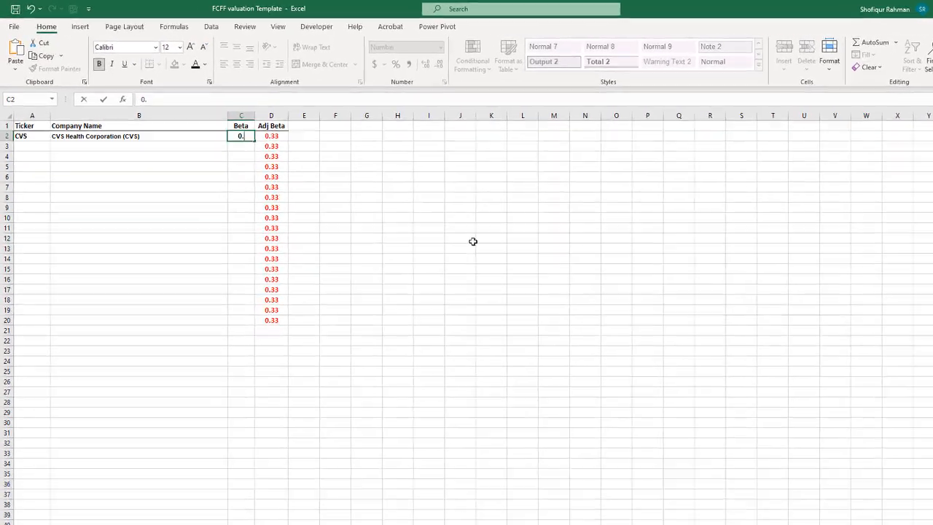
text(53)
key(Return)
key(Up)
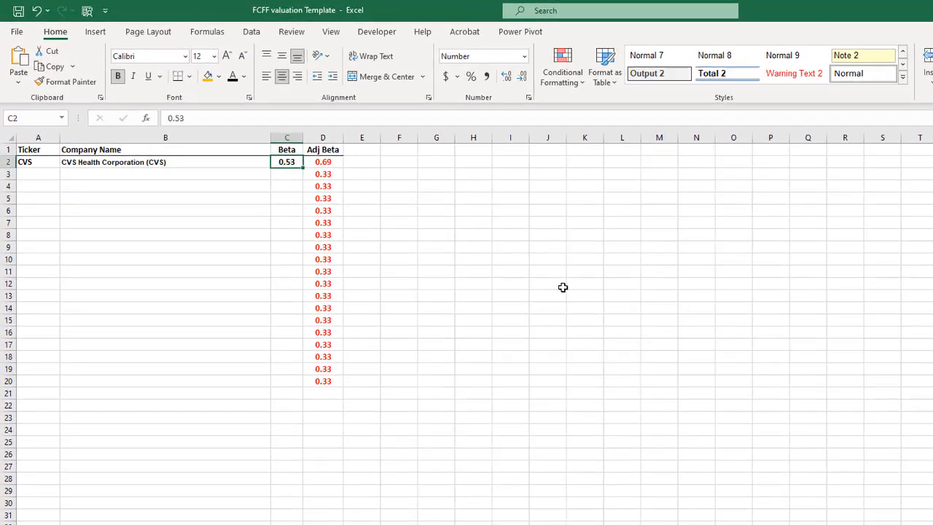
key(Right)
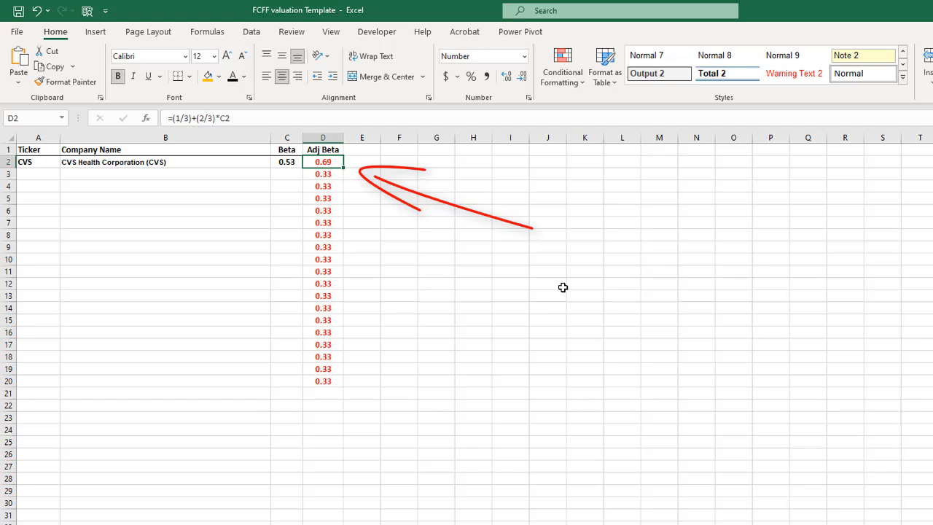
key(Left)
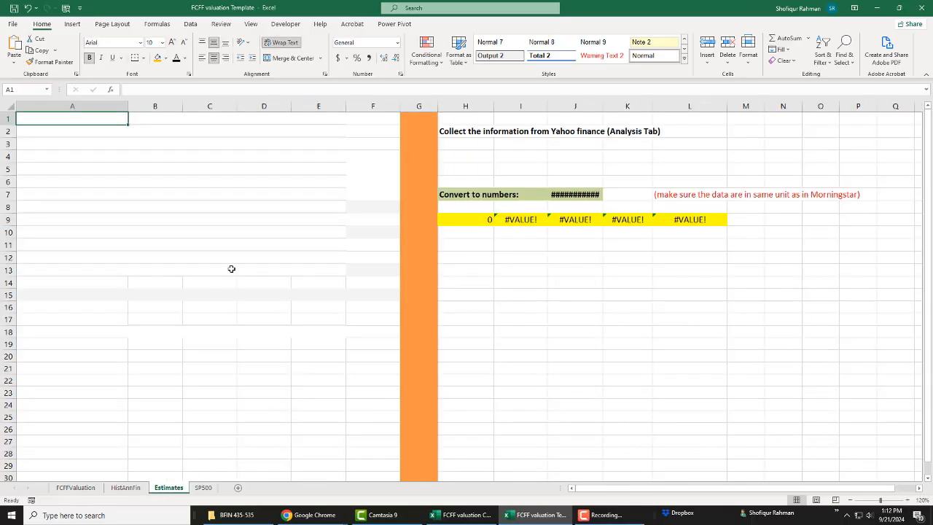
Step: Switch to the CVS Health Corporation quote page in Chrome and open its Analysis section with the earnings and revenue estimates
click(293, 305)
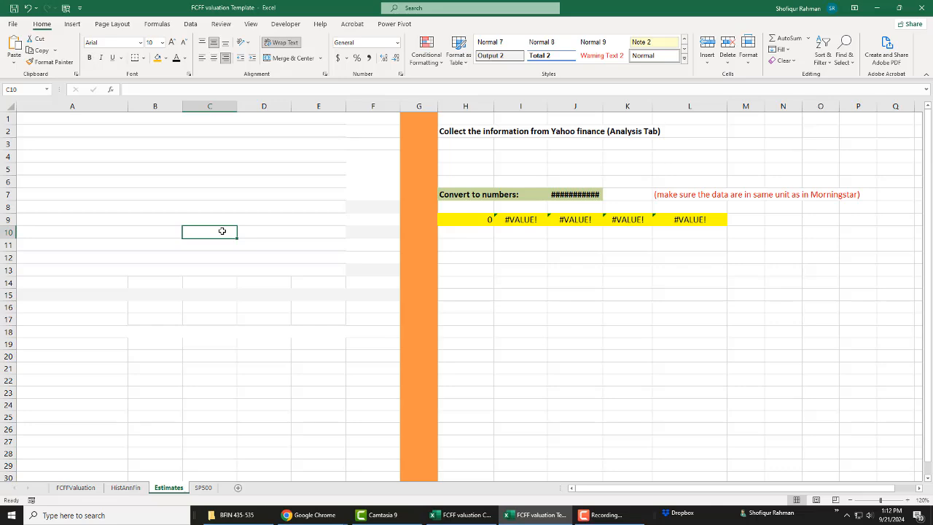
mouse_move(306, 515)
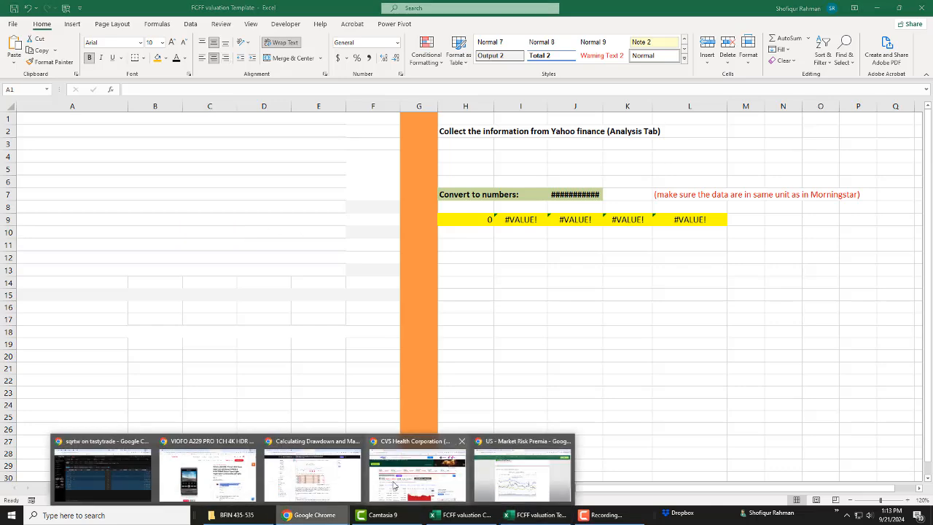
click(408, 439)
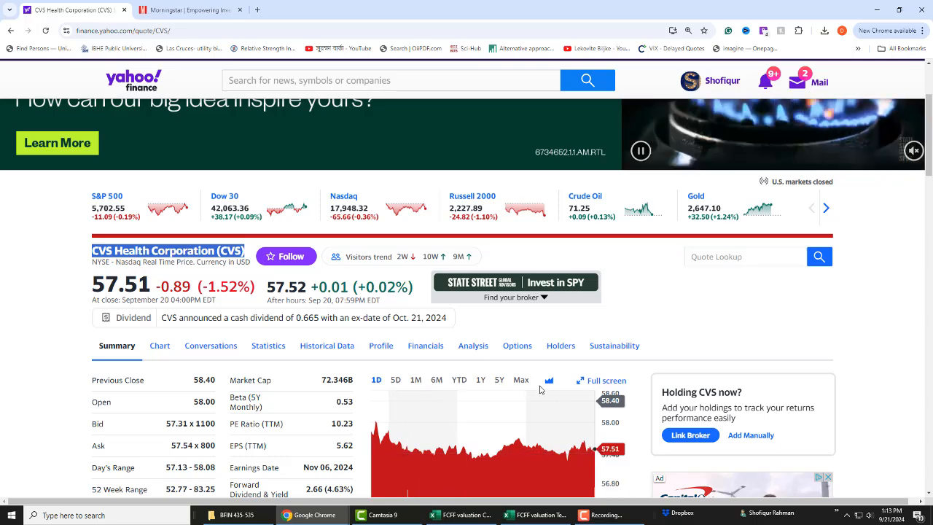
click(480, 355)
scroll(461, 423, down, 3)
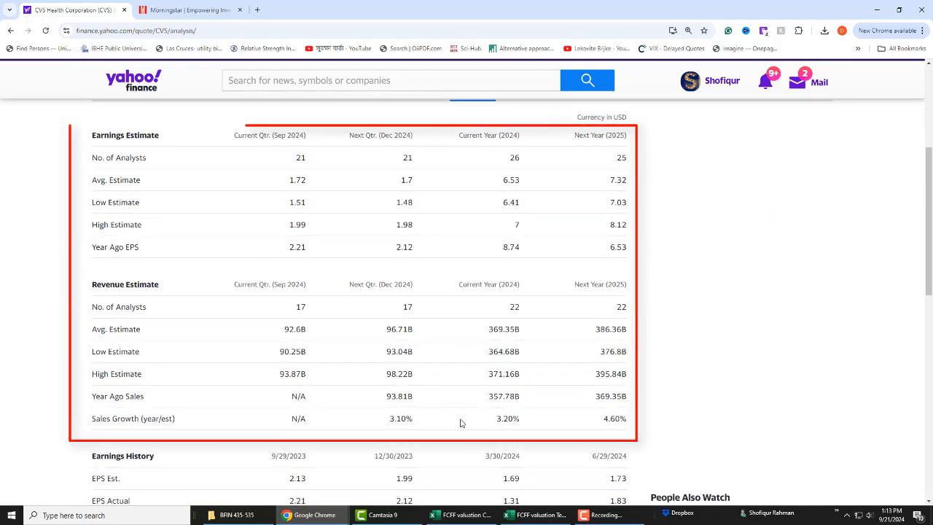
Step: Copy the Earnings Estimate and Revenue Estimate tables from Yahoo Finance and paste them at cell A1 of the Estimates sheet in Excel
scroll(460, 423, up, 1)
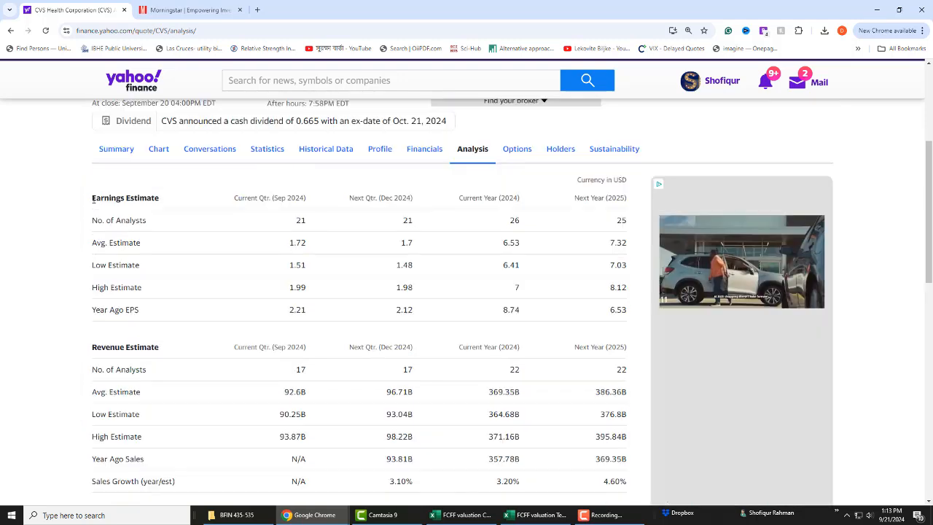
drag(90, 198, 629, 487)
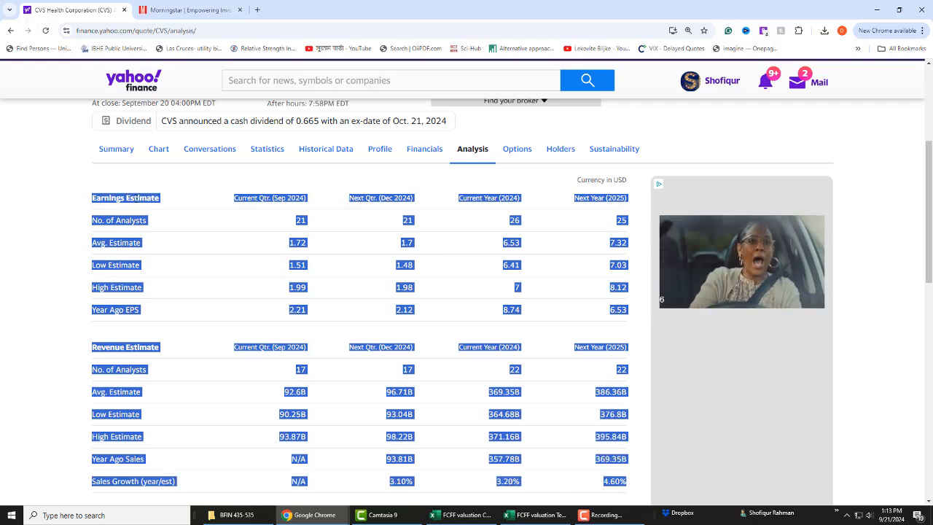
right_click(133, 204)
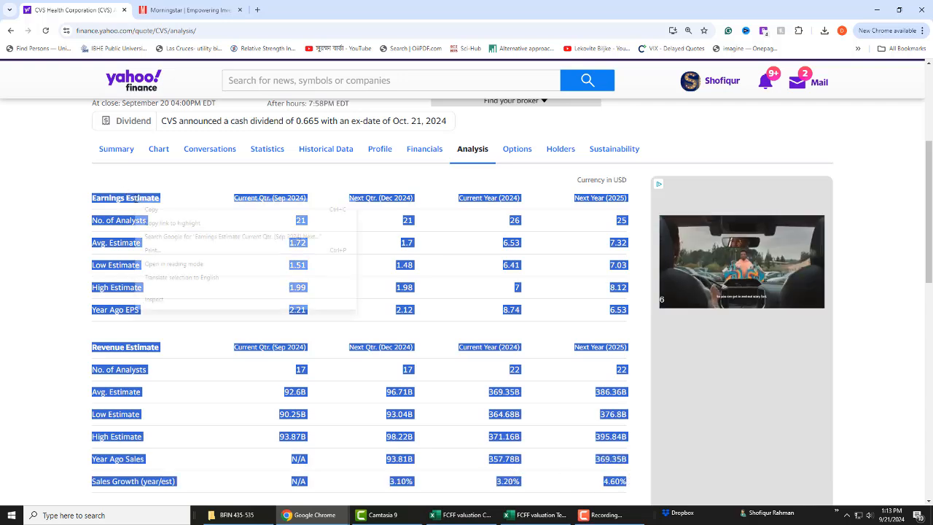
click(155, 209)
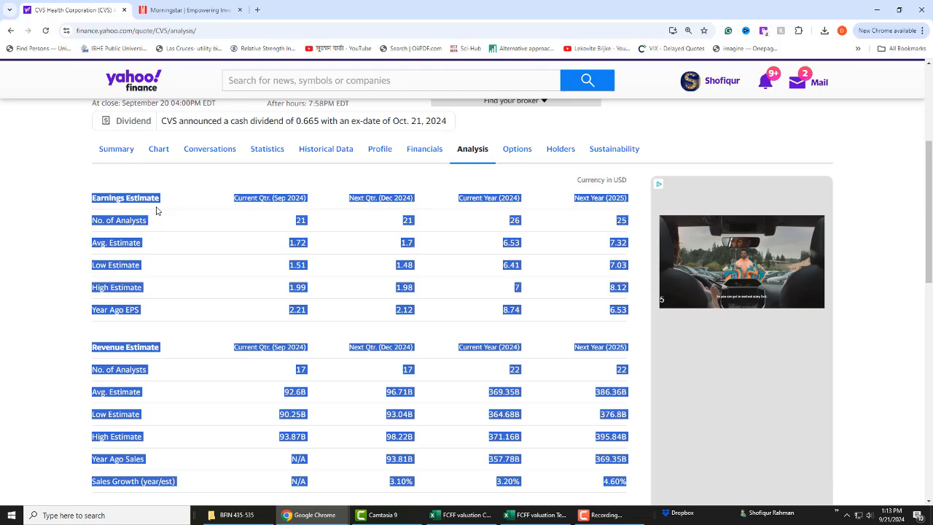
click(536, 514)
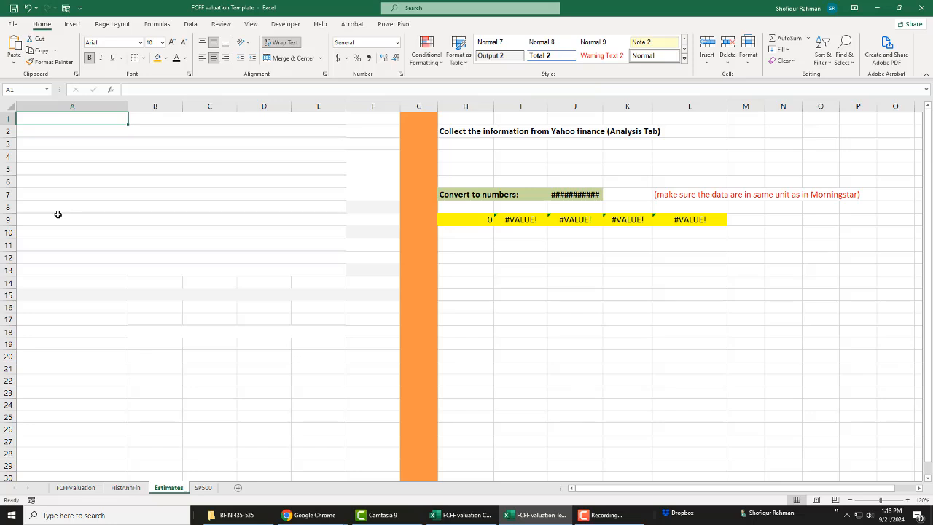
key(ctrl+v)
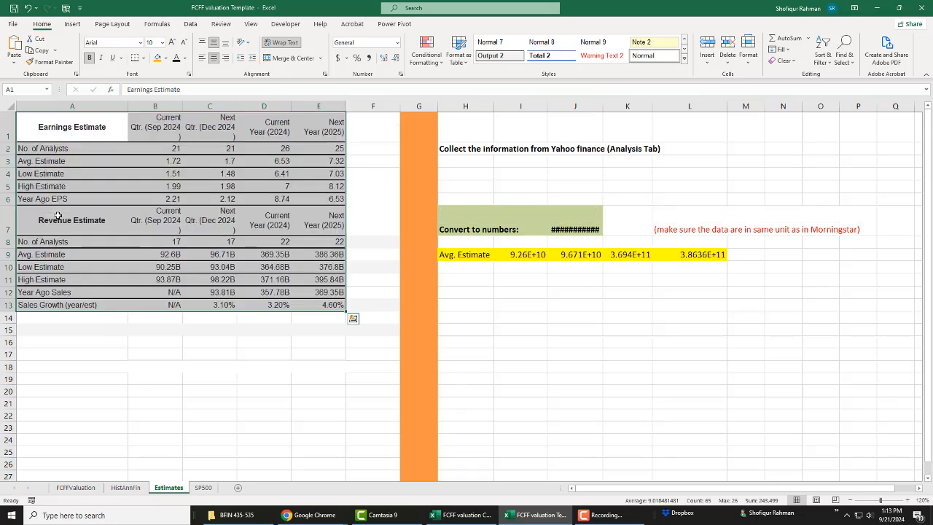
click(258, 337)
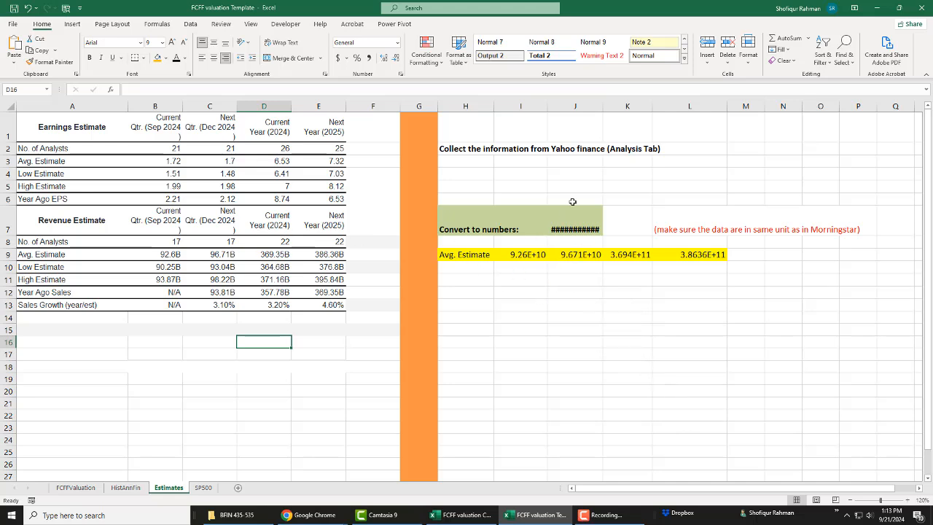
Step: Widen column J of the Estimates sheet to fit the conversion factor and check the SUBSTITUTE formula in cell I9
drag(602, 104, 614, 103)
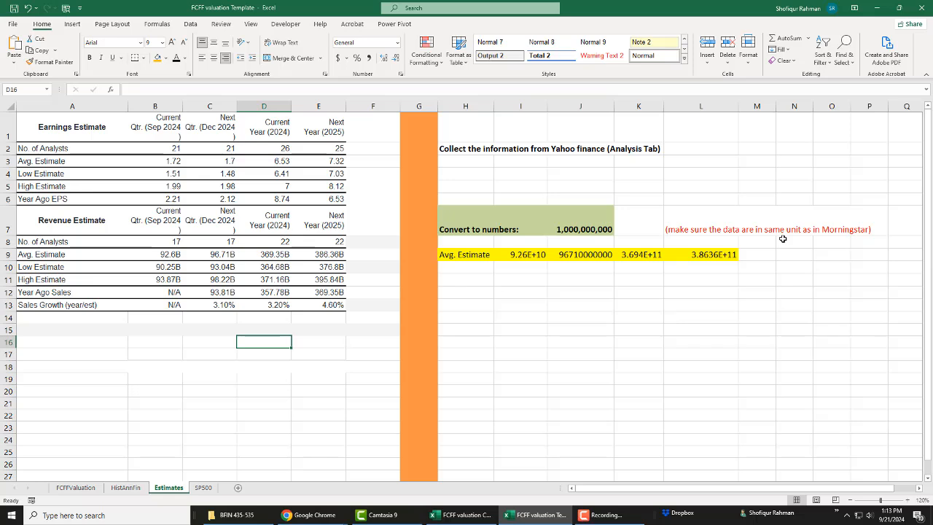
click(578, 227)
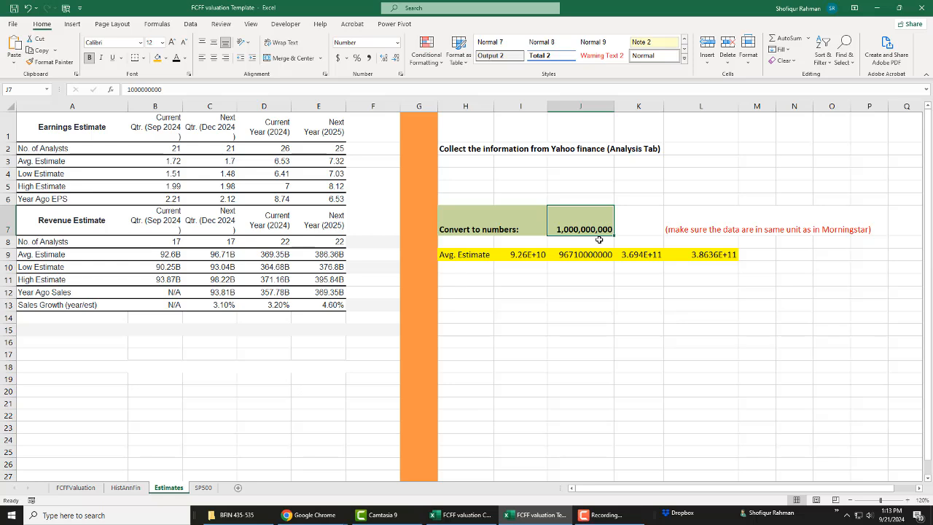
click(526, 255)
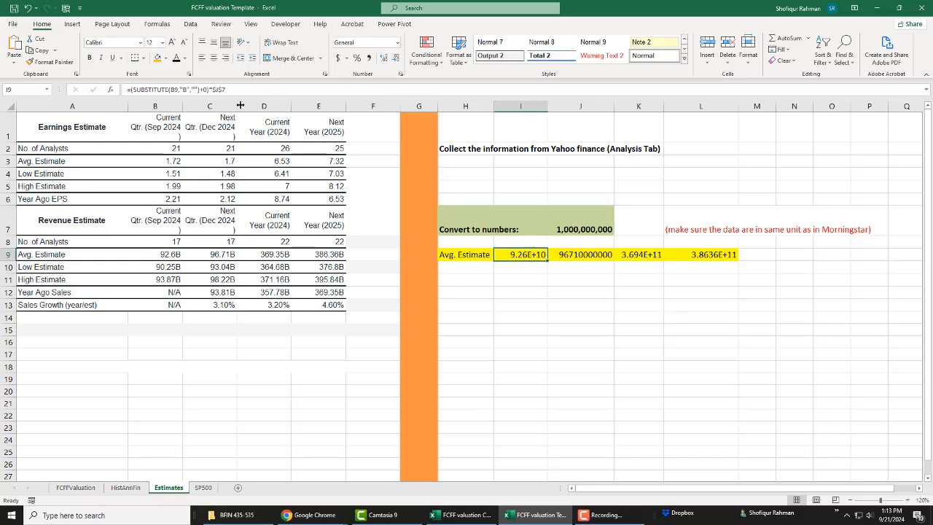
click(253, 89)
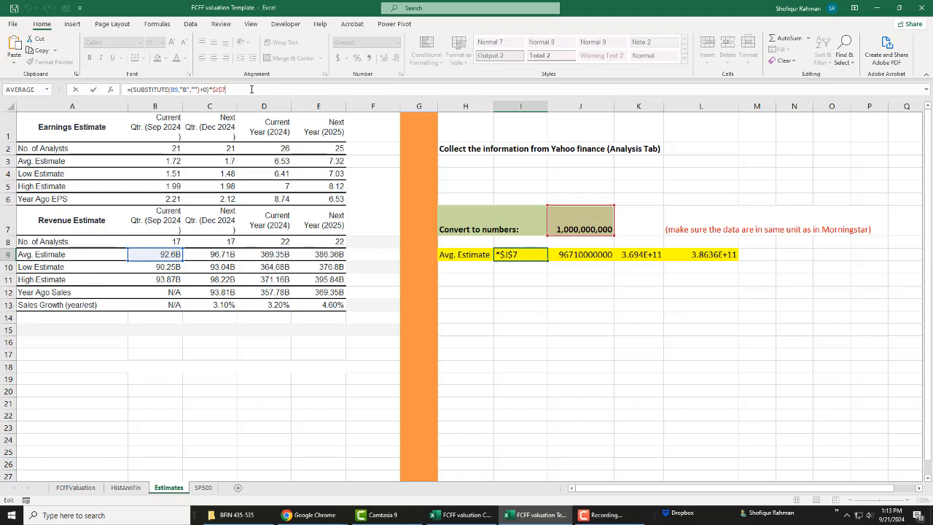
key(Escape)
click(546, 306)
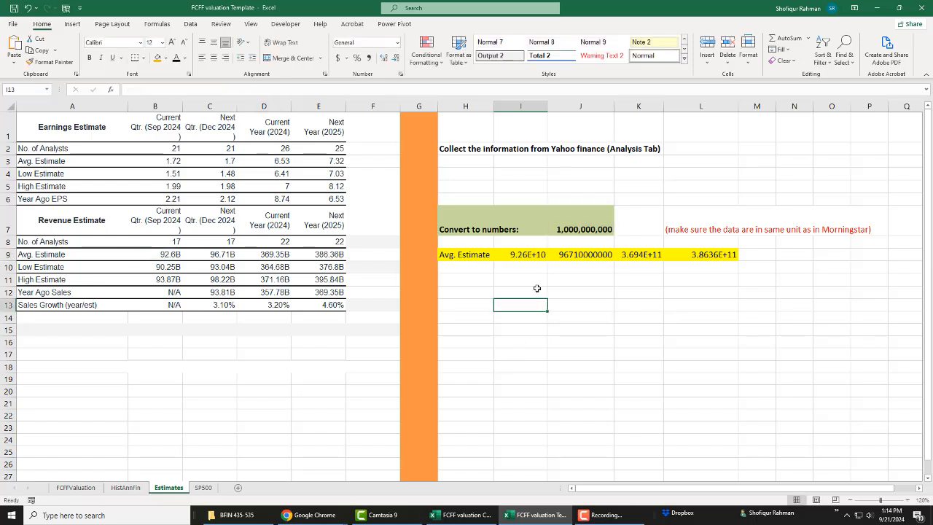
click(510, 253)
click(312, 365)
Step: Copy the Morningstar financials URL from cell M7 of the HistAnnFin sheet, open it in Chrome and check the ticker in the address
click(128, 488)
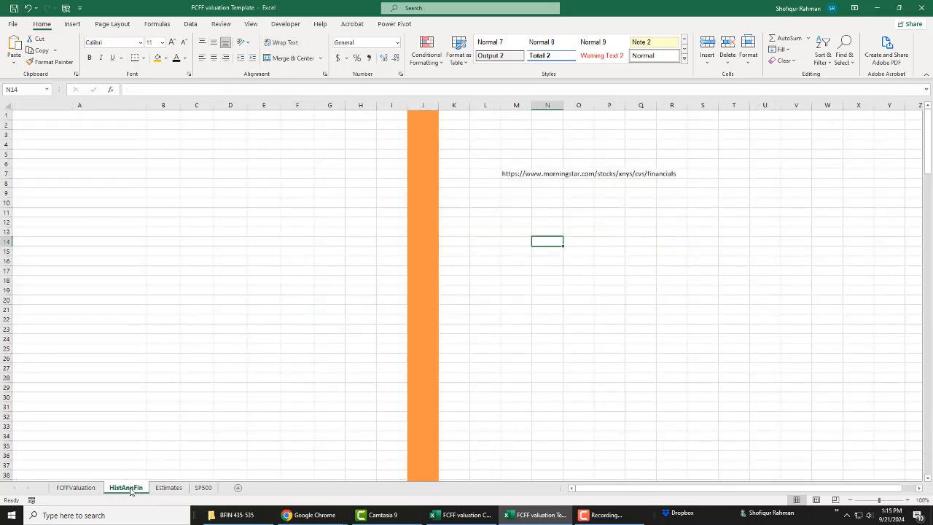
click(283, 331)
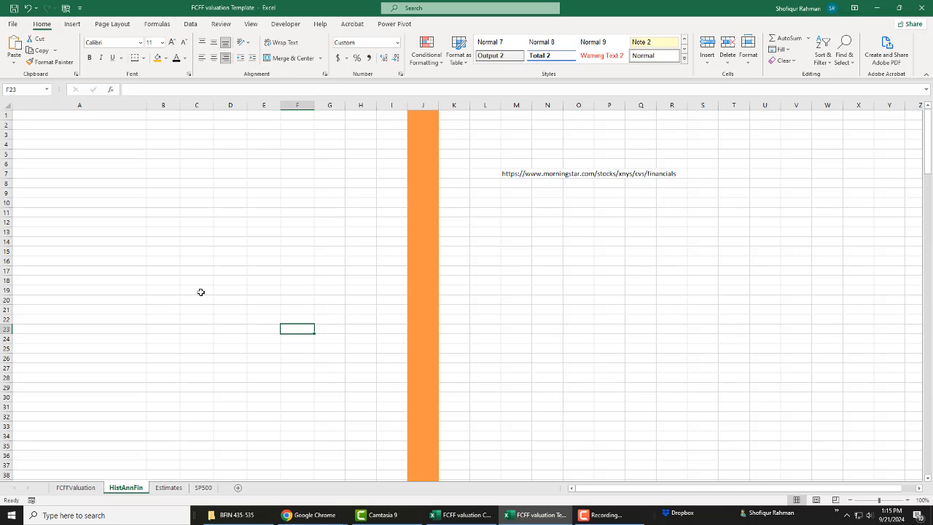
click(515, 175)
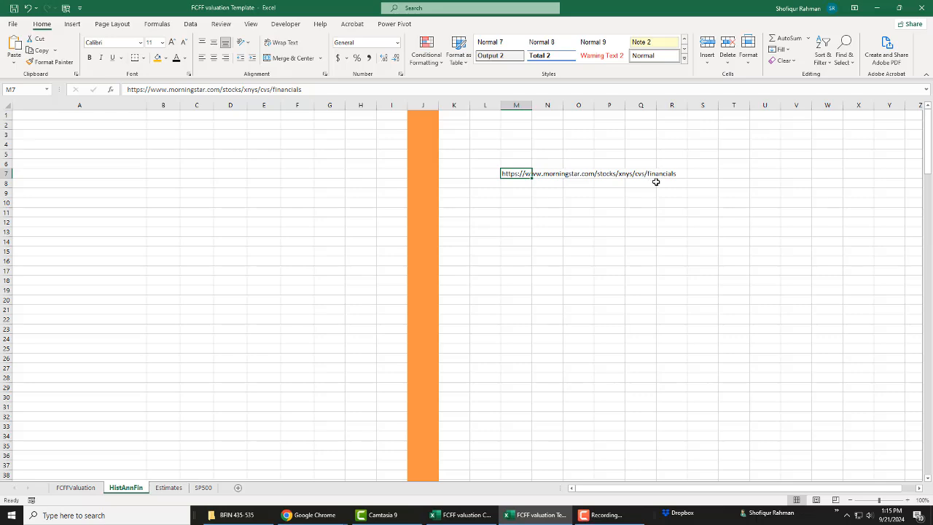
drag(312, 88, 128, 89)
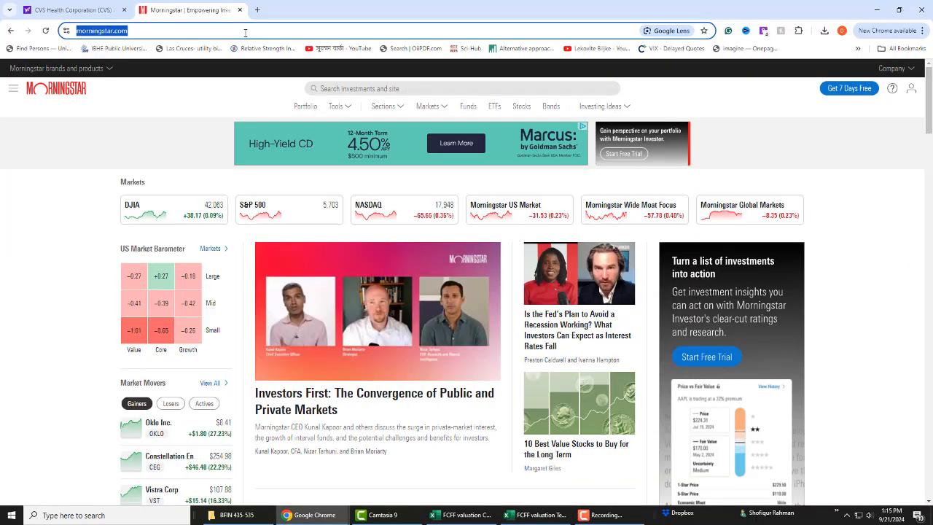
key(ctrl+v)
key(Return)
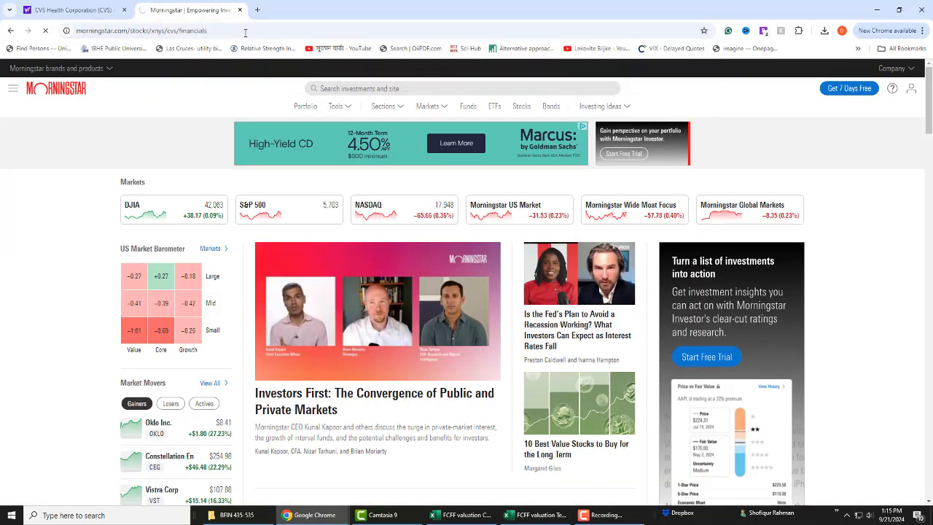
click(245, 31)
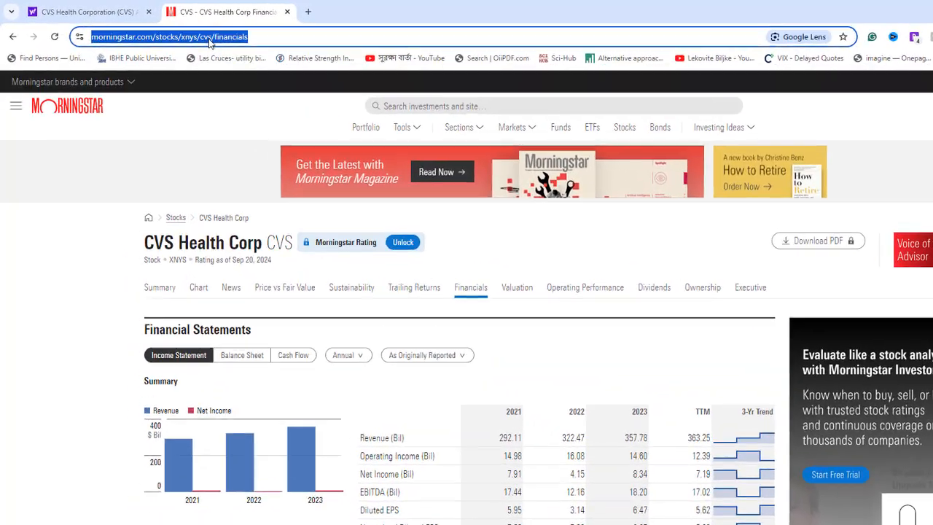
click(211, 38)
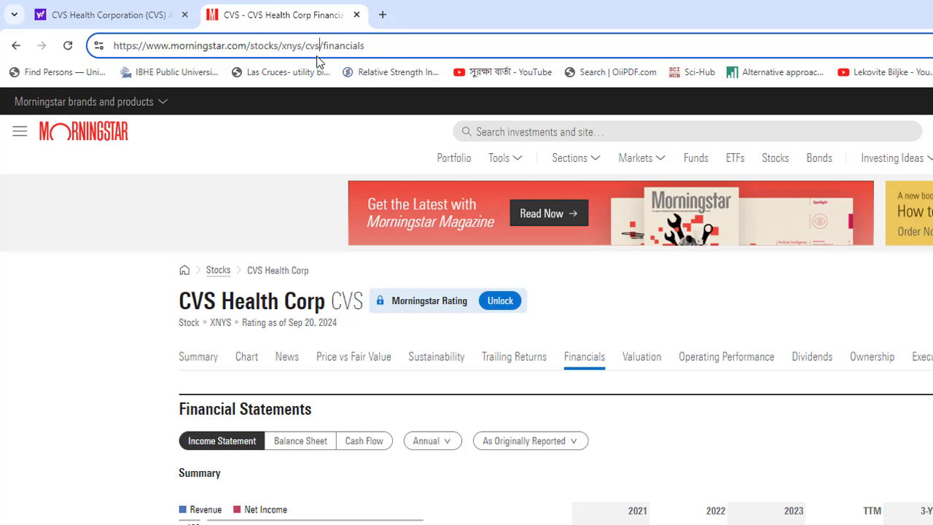
Step: Expand the detail view of the CVS annual income statement, export its data and open the downloaded Income Statement_Annual_As Originally Reported (3).xls file
scroll(724, 477, down, 1)
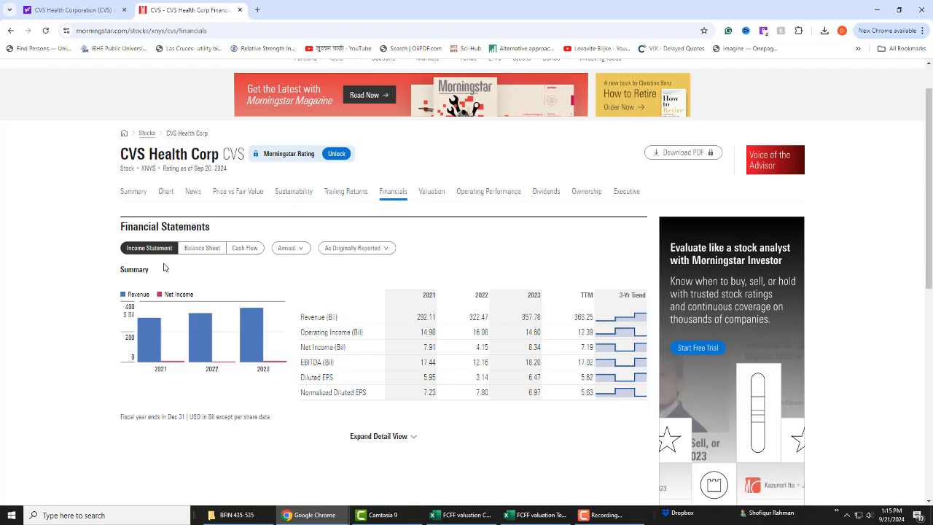
click(399, 438)
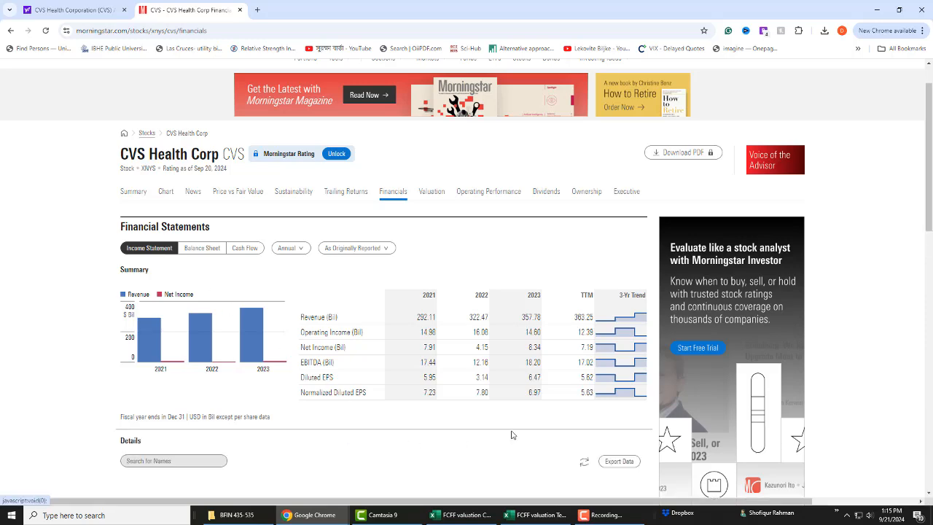
scroll(512, 435, down, 2)
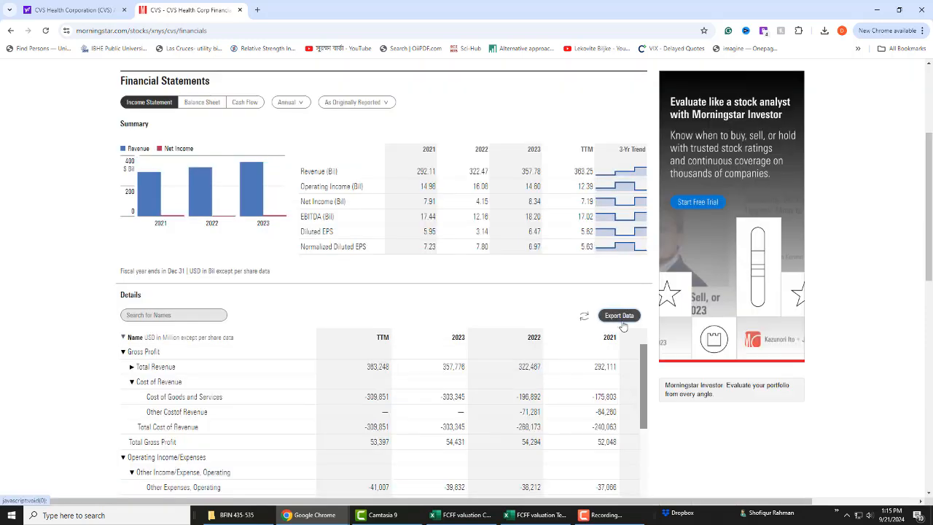
click(623, 323)
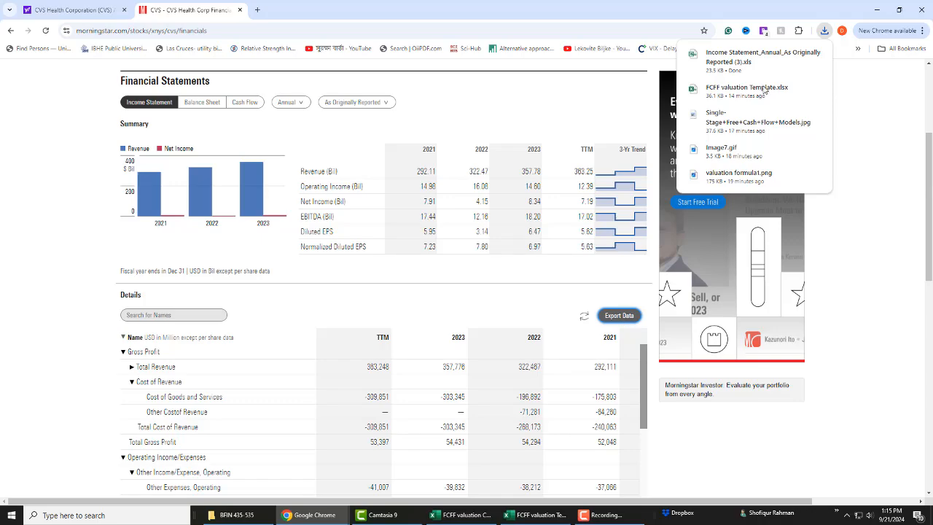
click(770, 60)
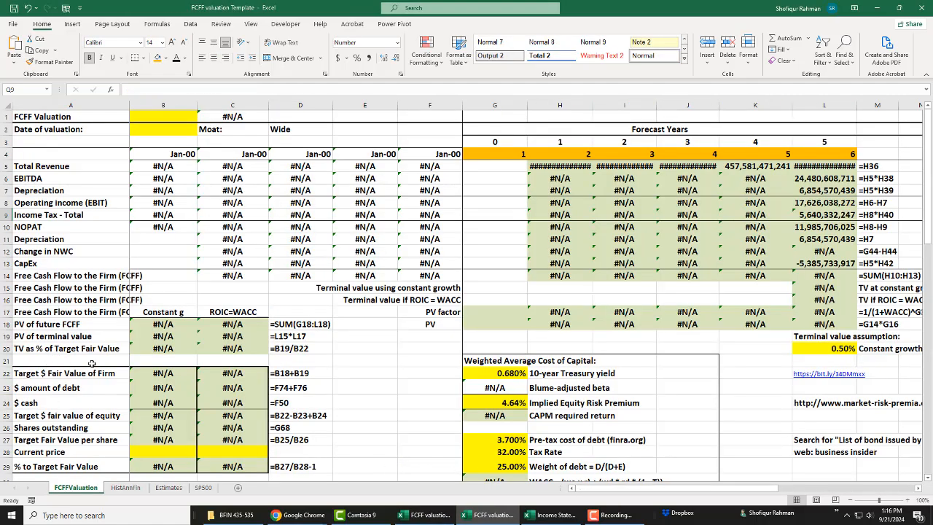
Step: Compare the income statement labels in the FCFFValuation sheet's historical data section with the indented row names in the exported income statement
scroll(79, 382, down, 8)
scroll(79, 382, down, 8)
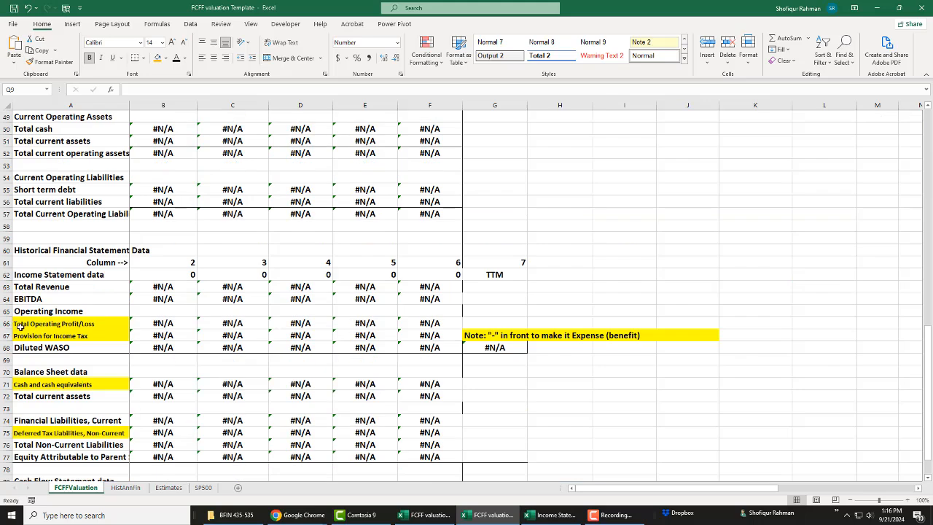
click(555, 515)
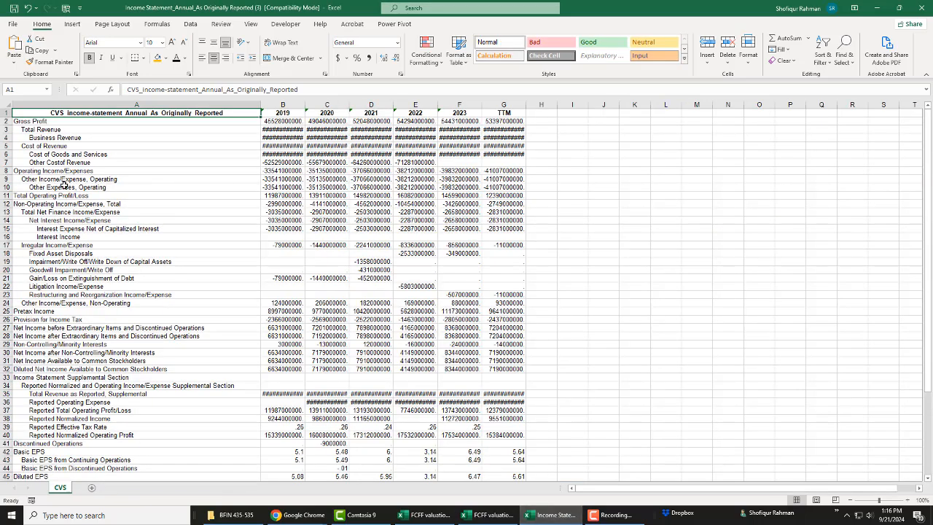
click(17, 122)
click(21, 130)
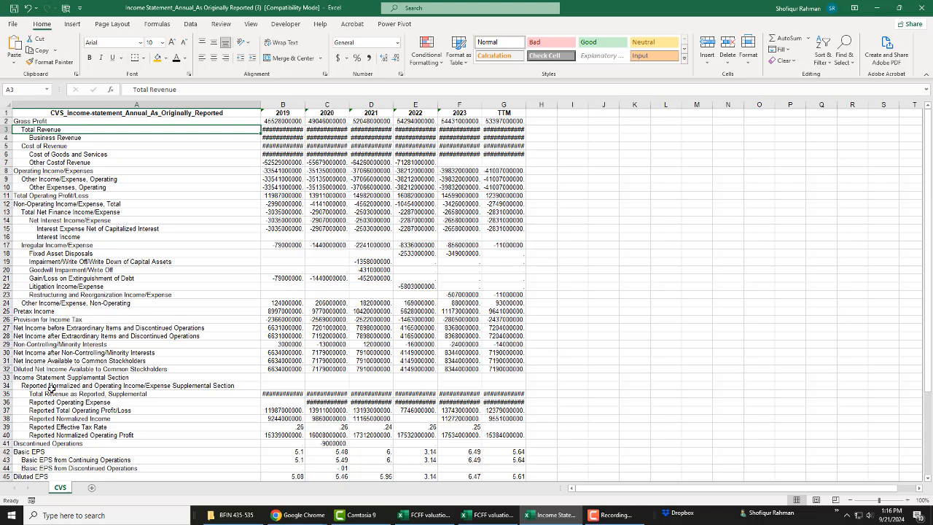
Step: Insert a blank column before the income statement labels and enter =TRIM(B2) in cell A2
right_click(109, 103)
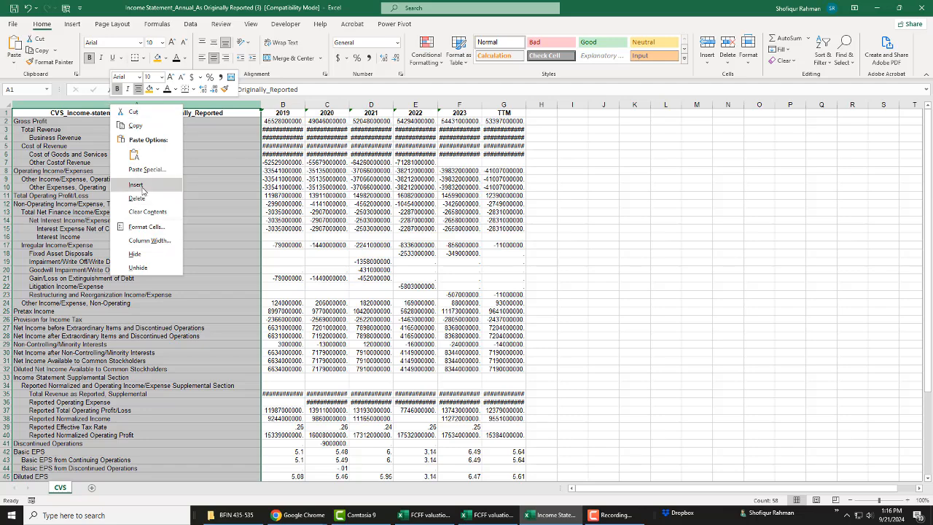
click(165, 185)
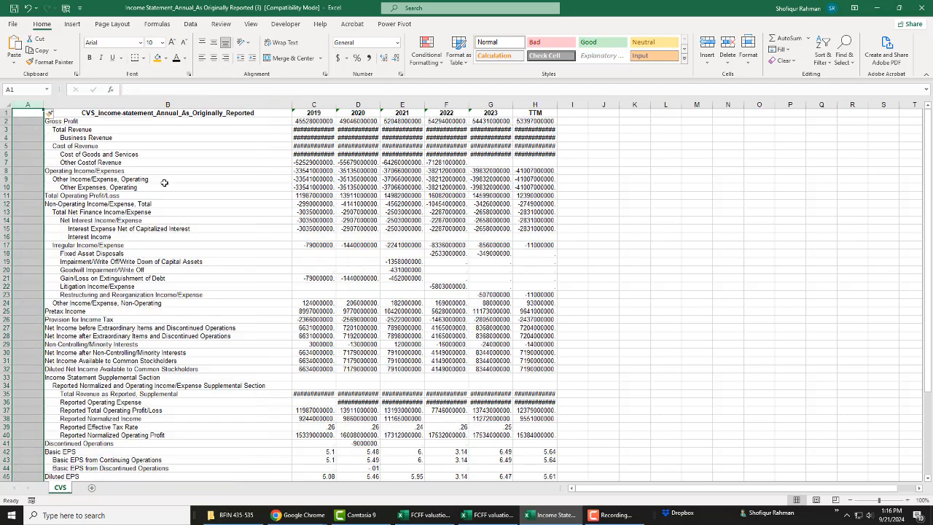
click(28, 121)
text(=trim)
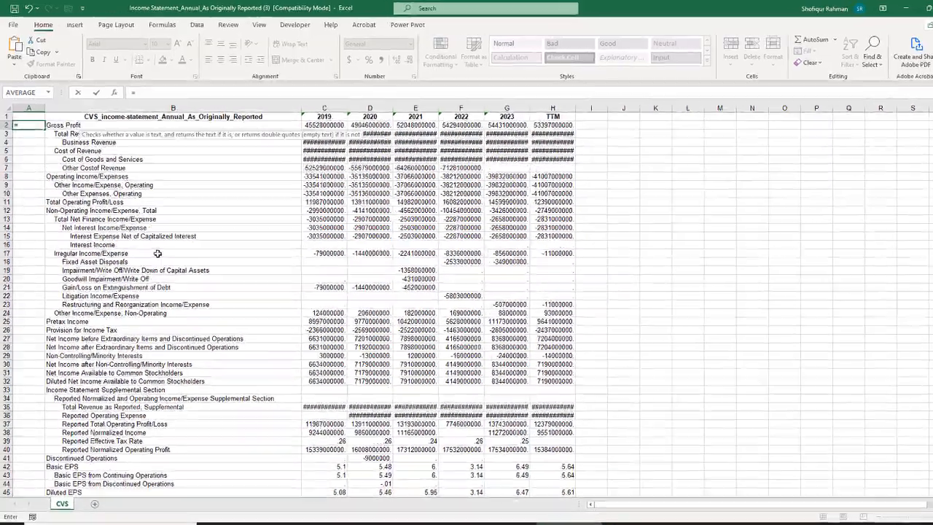
text(()
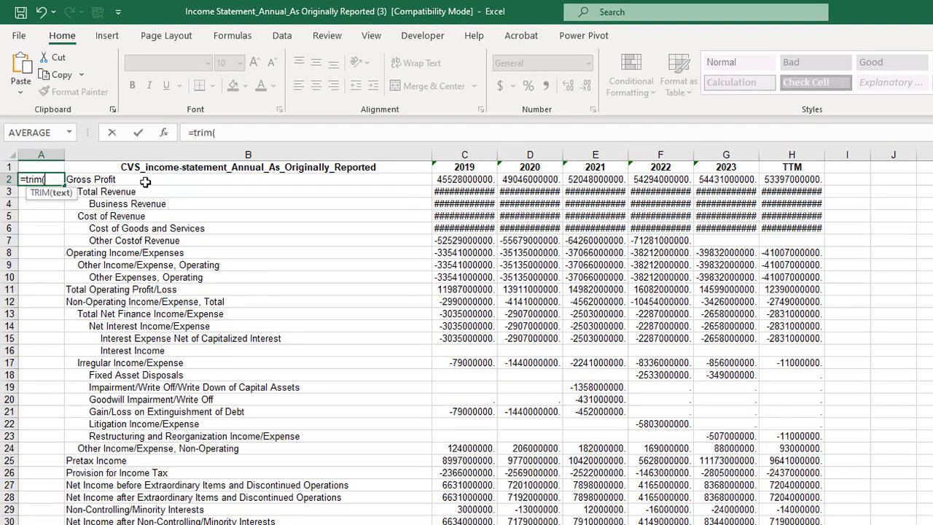
click(145, 182)
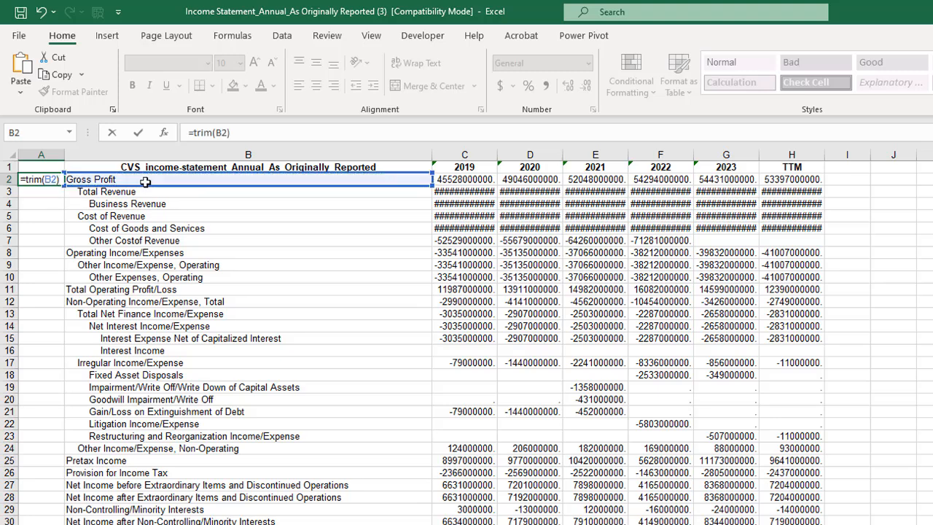
key(Return)
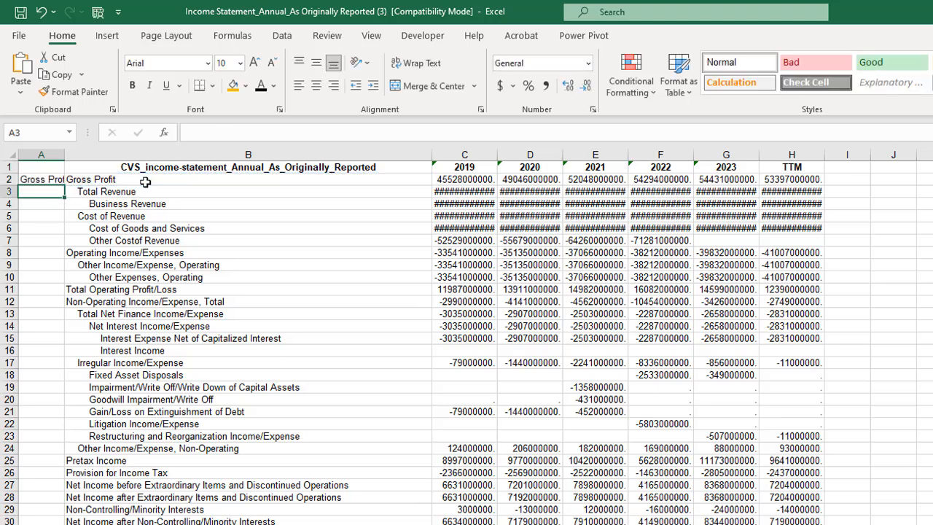
Step: Fill the TRIM formula from A2 down all income statement rows and widen column A to fit the labels
double_click(64, 156)
click(52, 179)
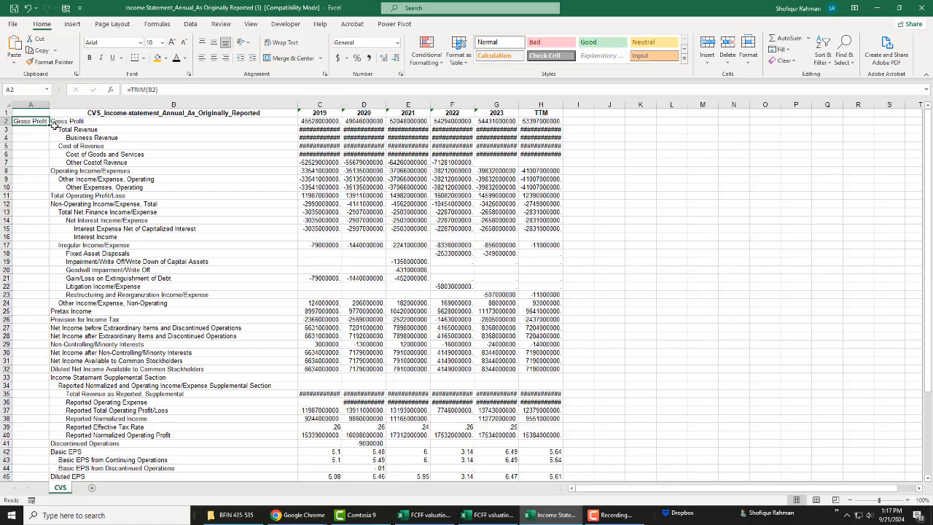
double_click(49, 125)
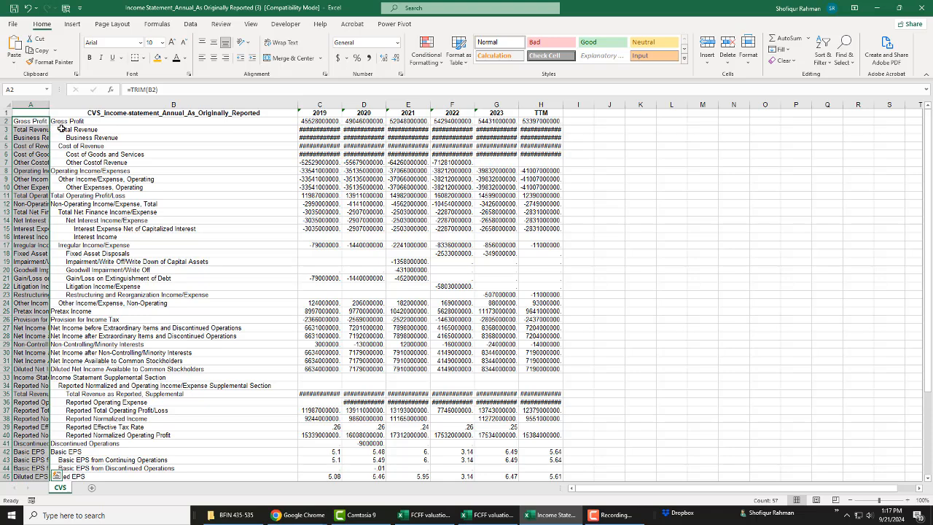
click(60, 128)
double_click(49, 105)
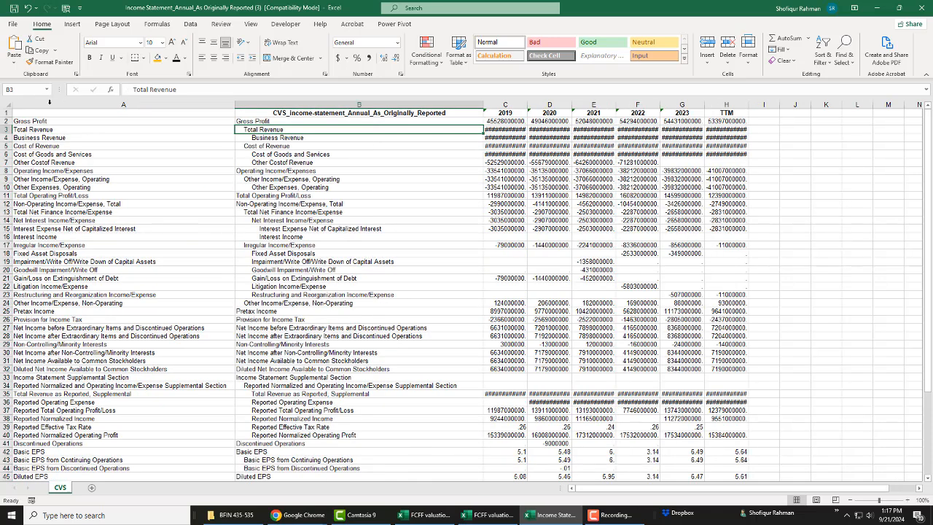
click(149, 336)
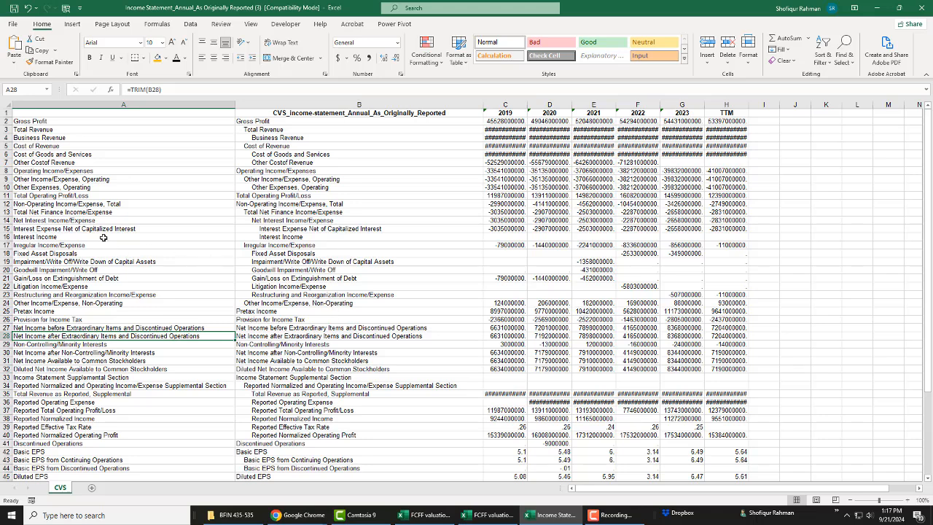
Step: Copy the trimmed labels from A2 down to the last row and paste them as values over the indented labels starting at B2
click(30, 121)
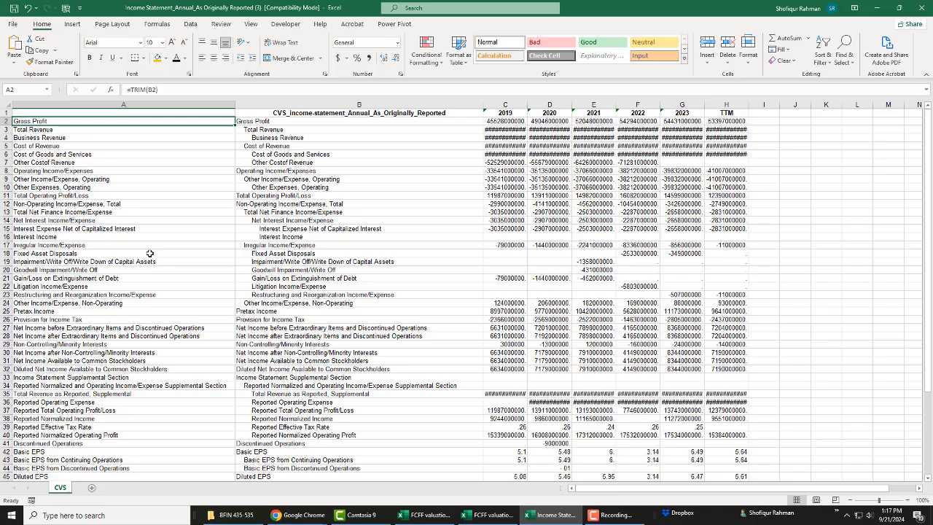
key(ctrl+shift+Down)
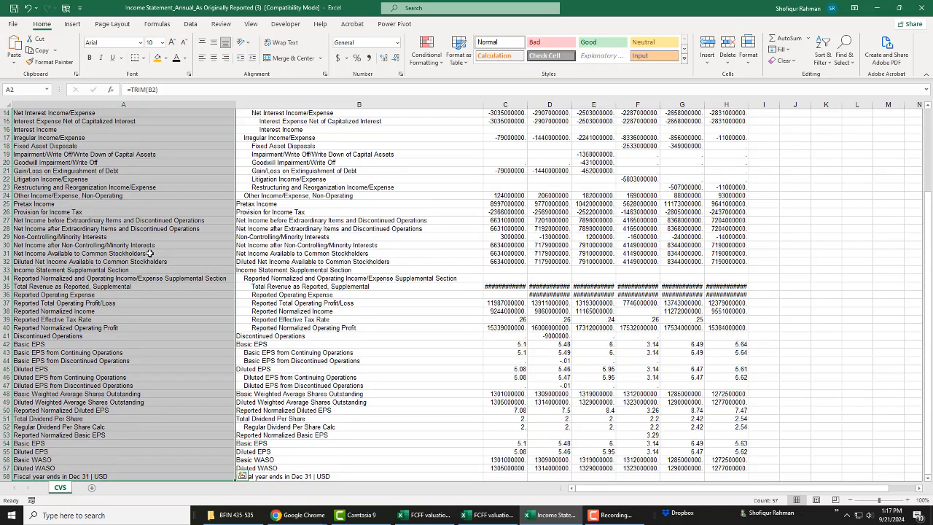
key(ctrl+c)
scroll(168, 267, up, 5)
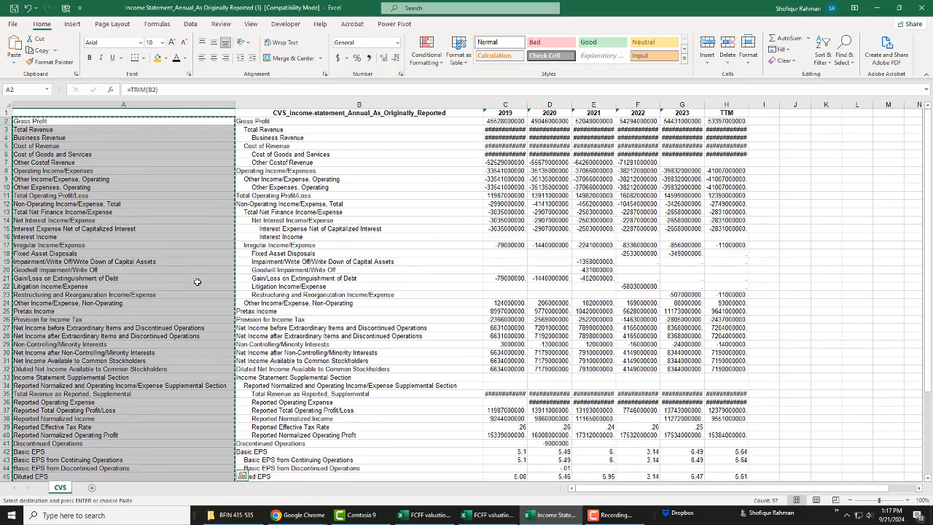
click(299, 121)
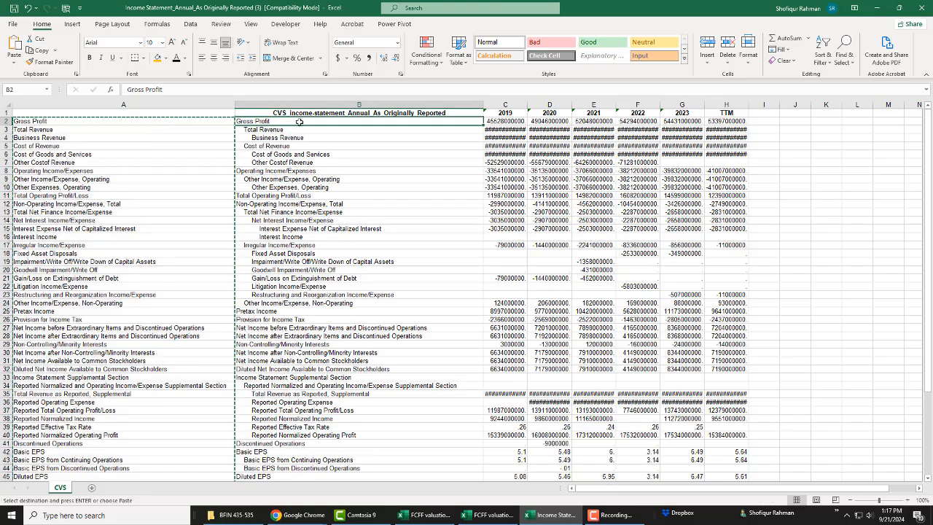
click(13, 66)
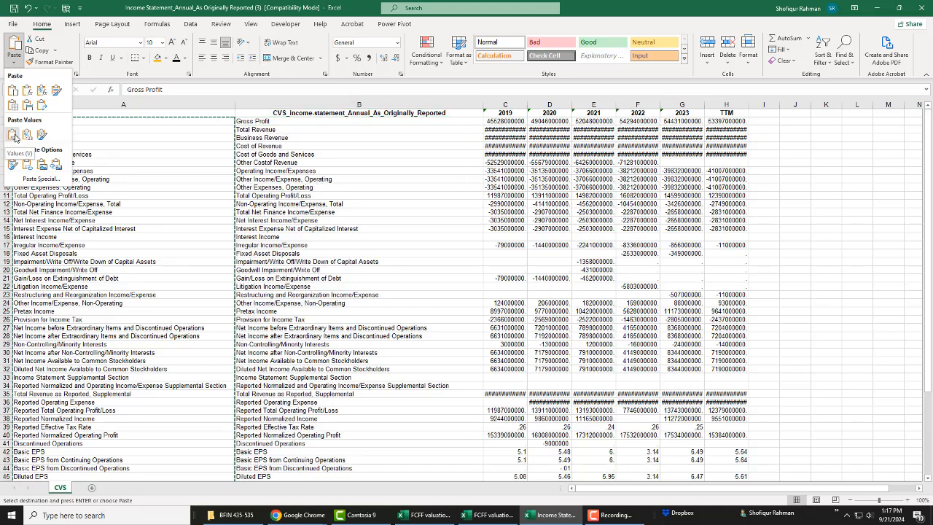
click(13, 135)
Step: Delete the helper column A holding the TRIM formulas from the income statement sheet
right_click(129, 106)
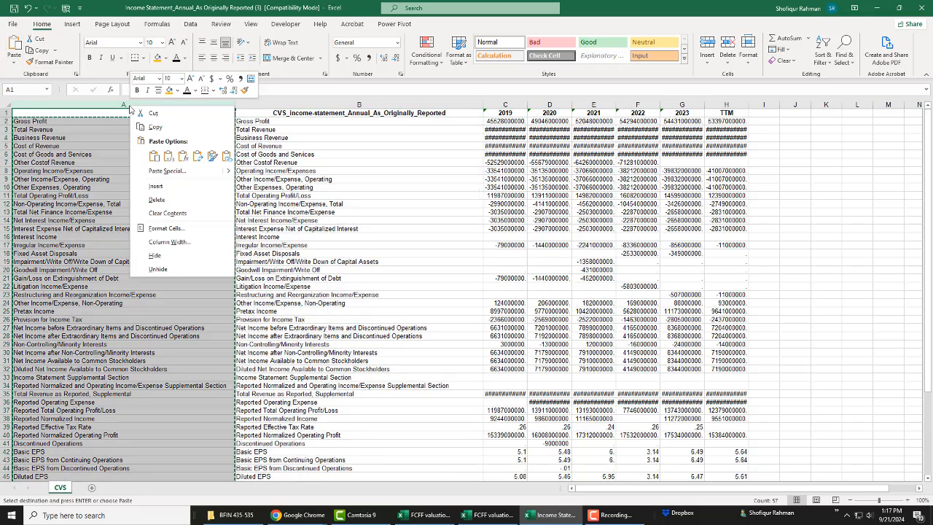
click(159, 200)
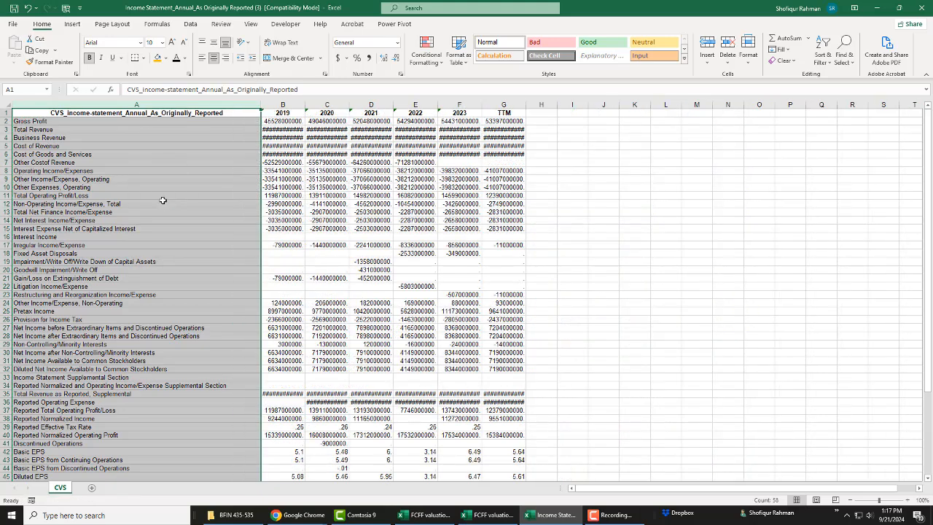
click(162, 202)
Step: Copy the whole cleaned income statement, A1:G58, and paste it at cell A1 of the HistAnnFin sheet in the FCFF valuation Template workbook
key(ctrl+Home)
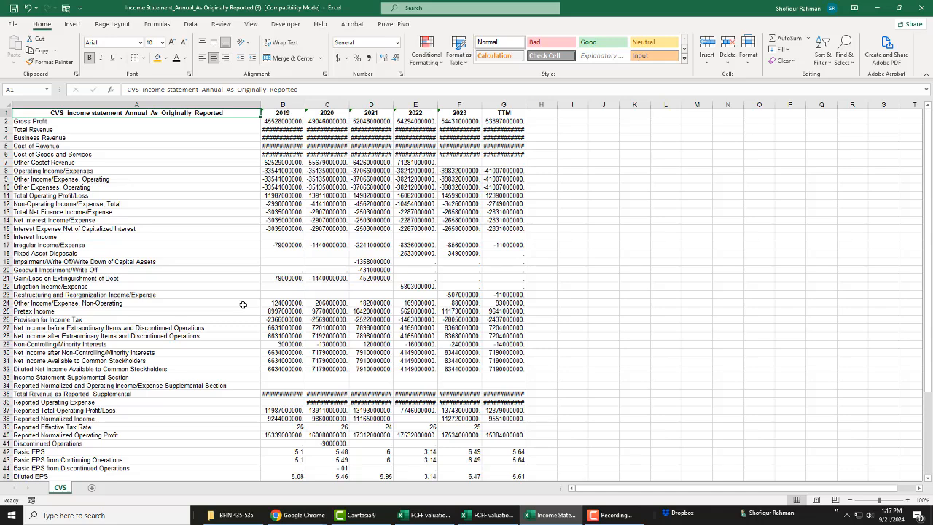
key(shift+Right)
key(shift+Right)
key(shift+Right)
key(shift+Right)
key(shift+Right)
key(shift+Right)
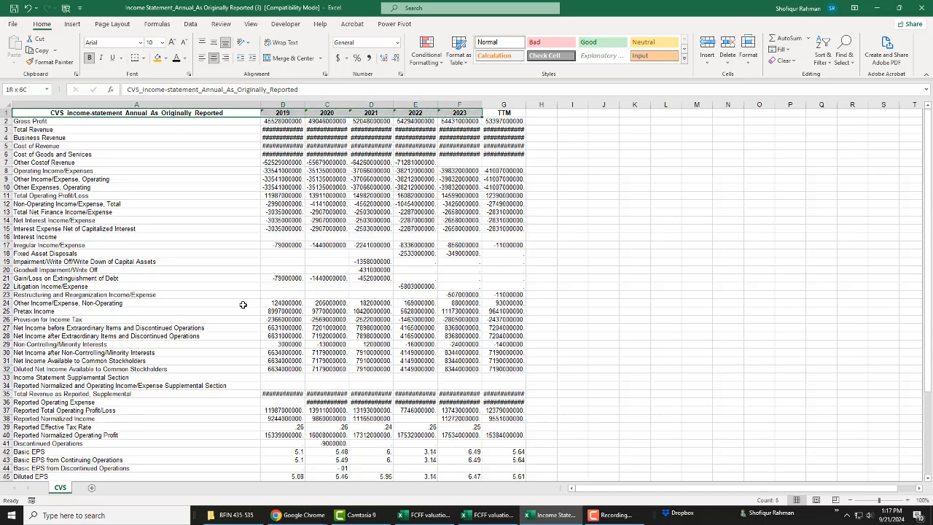
key(ctrl+shift+Down)
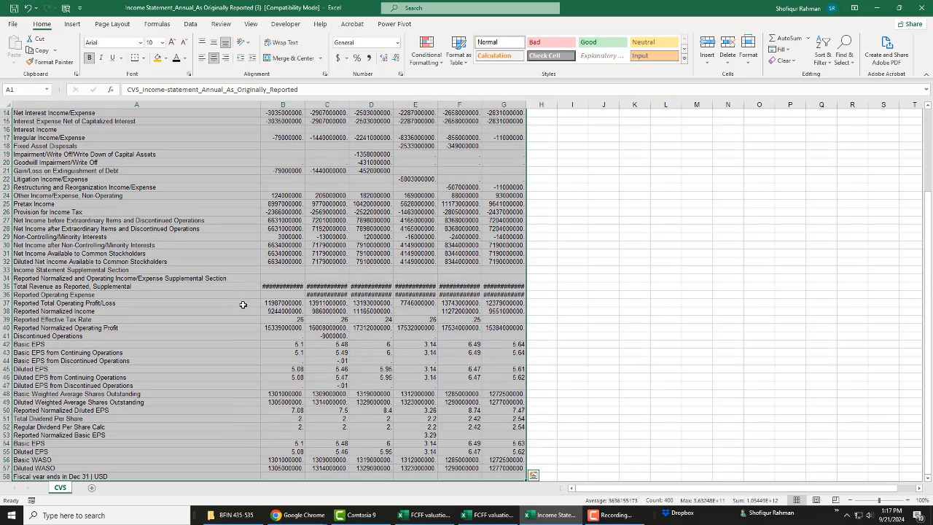
key(ctrl+c)
key(alt+Tab)
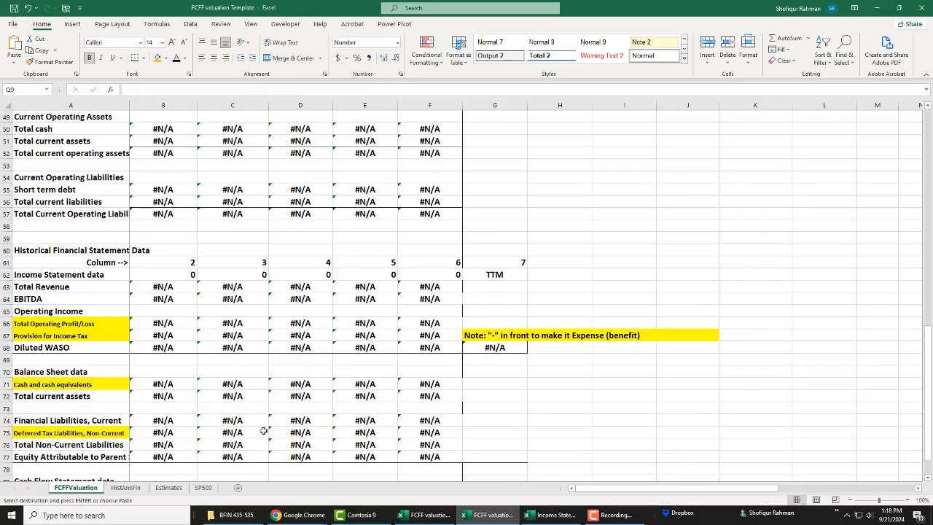
click(125, 489)
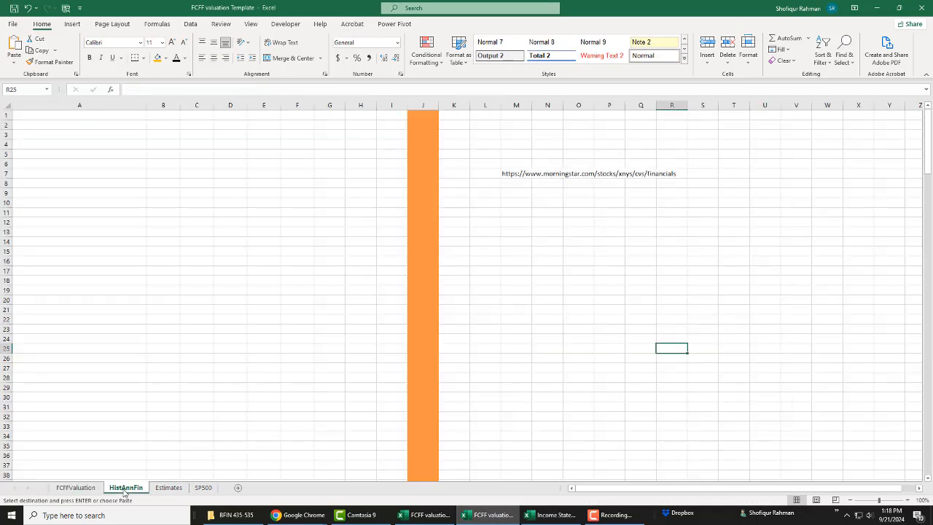
click(76, 116)
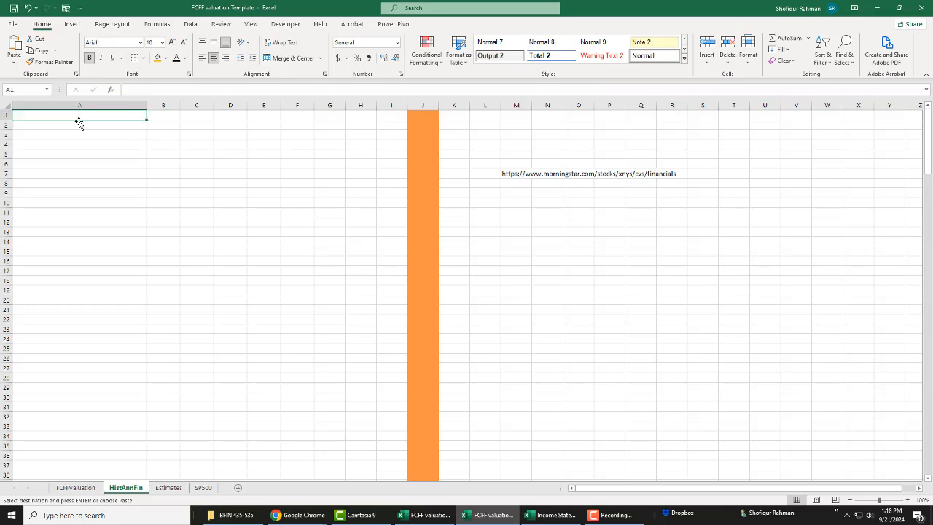
key(ctrl+v)
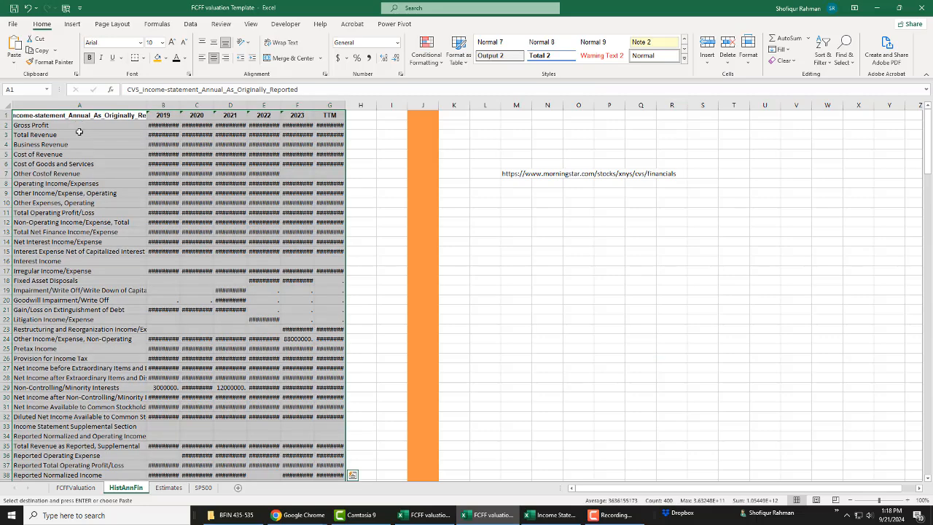
Step: Close the exported income statement workbook without saving and select cell A59 below the pasted data in HistAnnFin
key(alt+Tab)
click(539, 197)
click(917, 8)
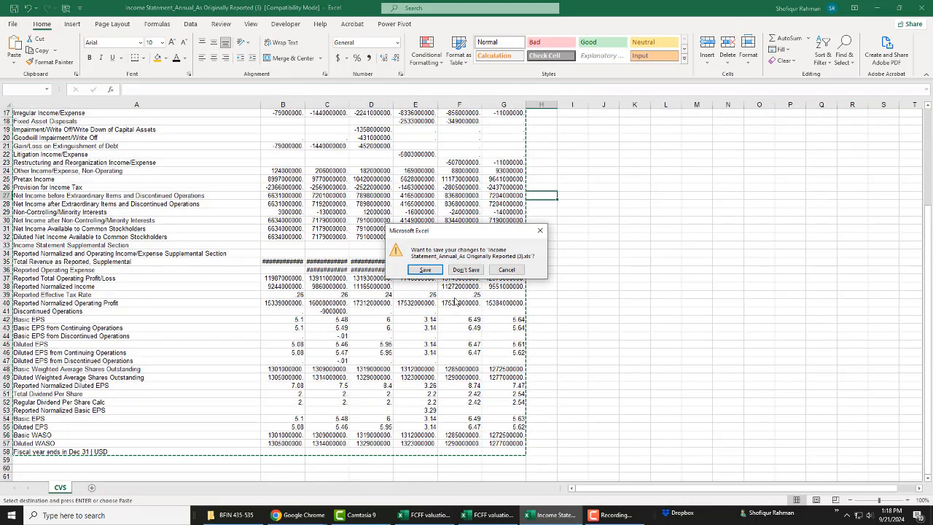
click(462, 270)
click(471, 296)
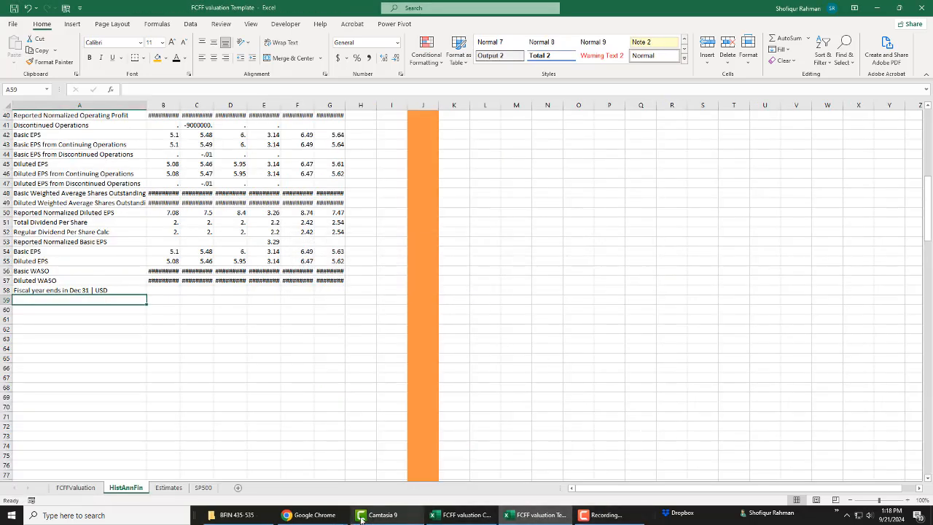
Step: Switch to the CVS Morningstar page in Chrome, export the annual balance sheet data and open Balance Sheet_Annual_As Originally Reported (1).xls in Excel
mouse_move(328, 517)
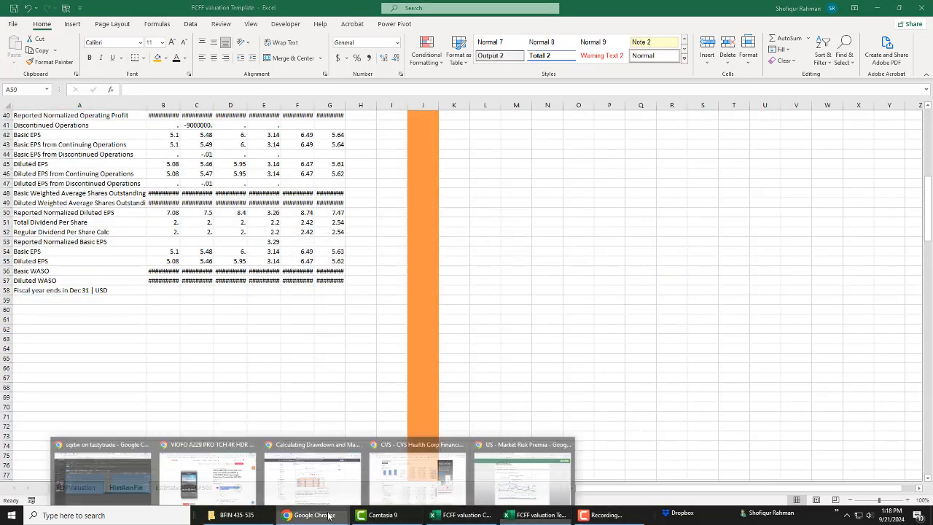
click(390, 487)
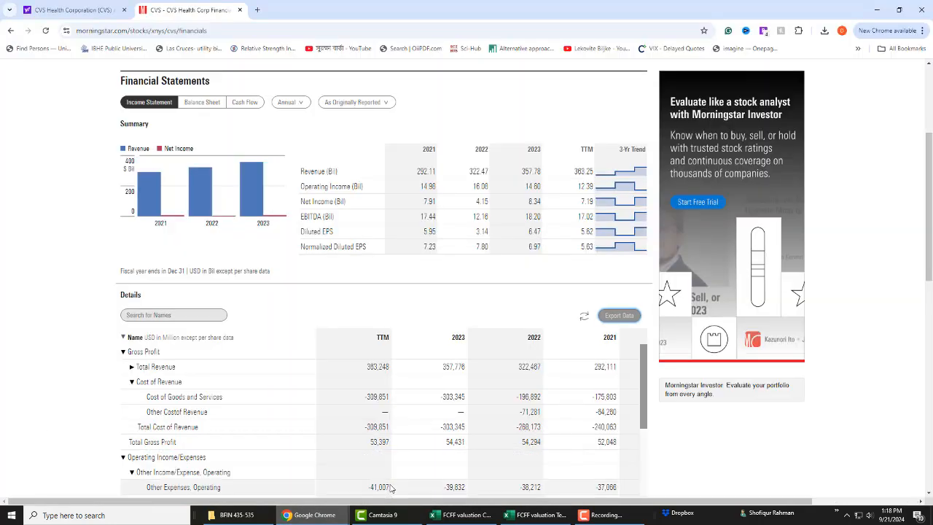
click(203, 102)
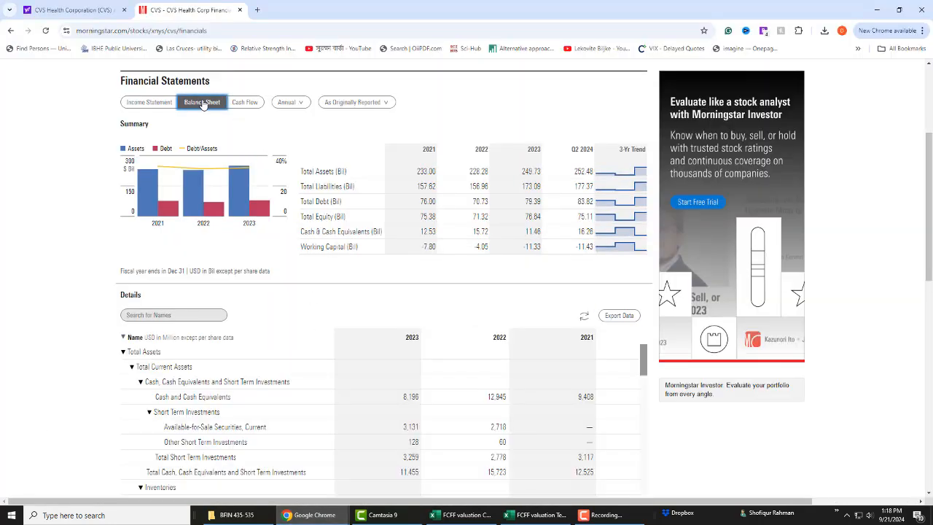
click(619, 316)
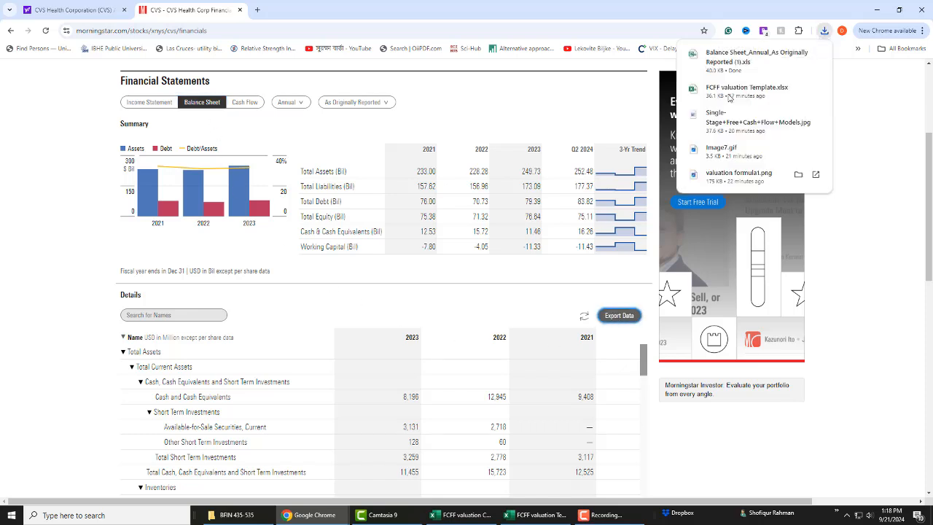
key(alt+Tab)
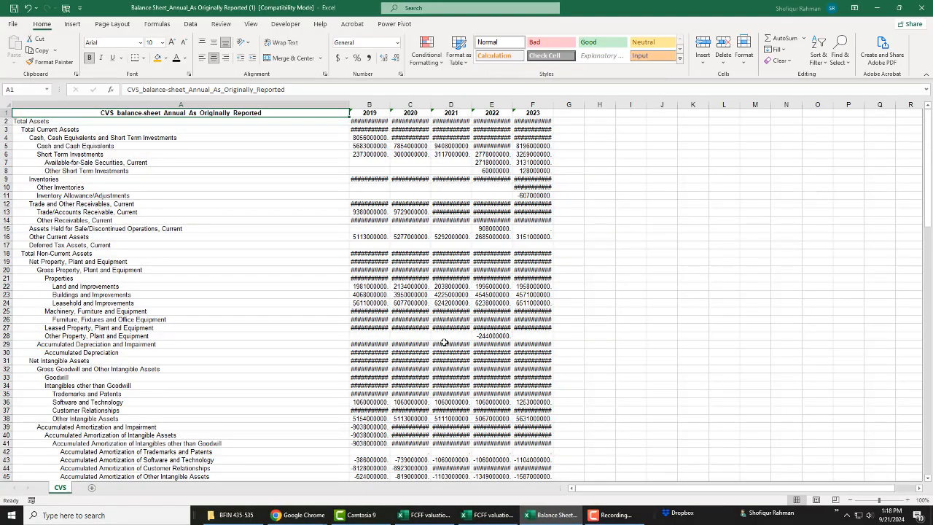
Step: Insert a blank column before column A in the balance sheet and enter =TRIM(B2) in cell A2
click(97, 188)
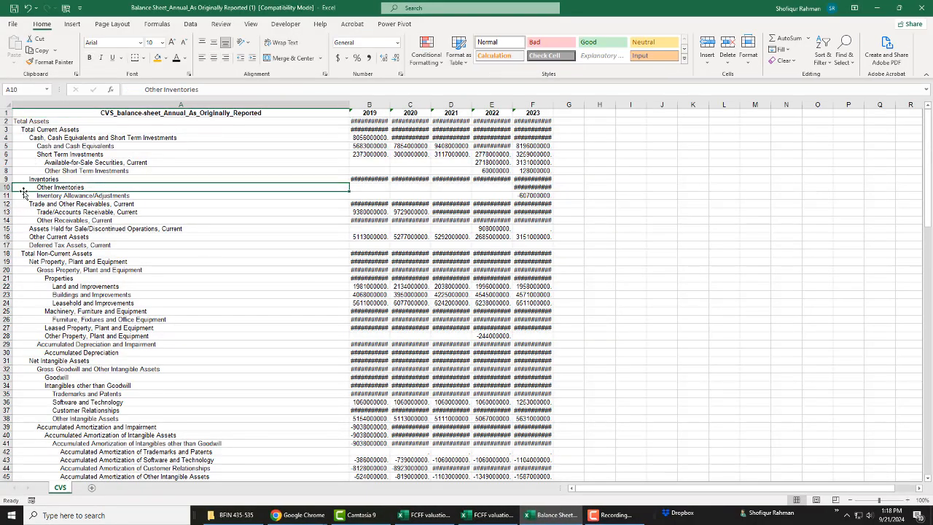
right_click(83, 104)
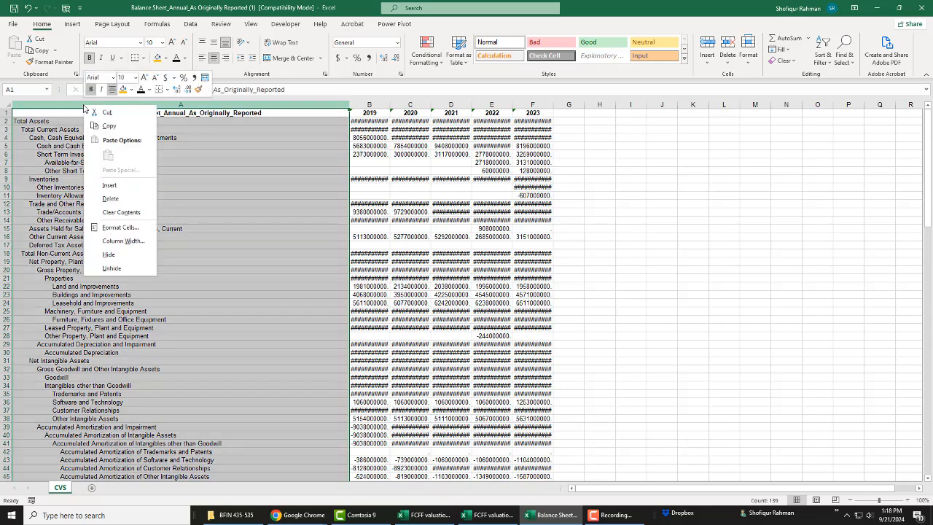
click(109, 185)
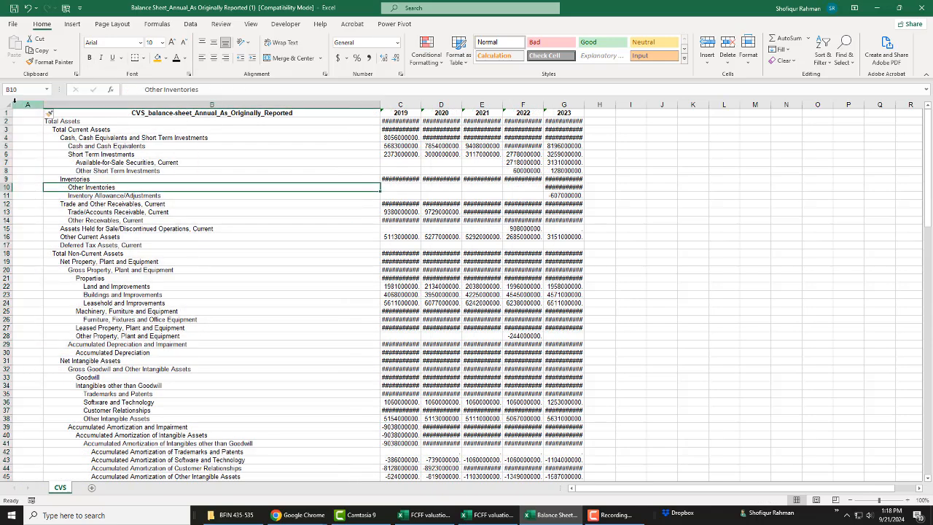
click(19, 120)
text(=t)
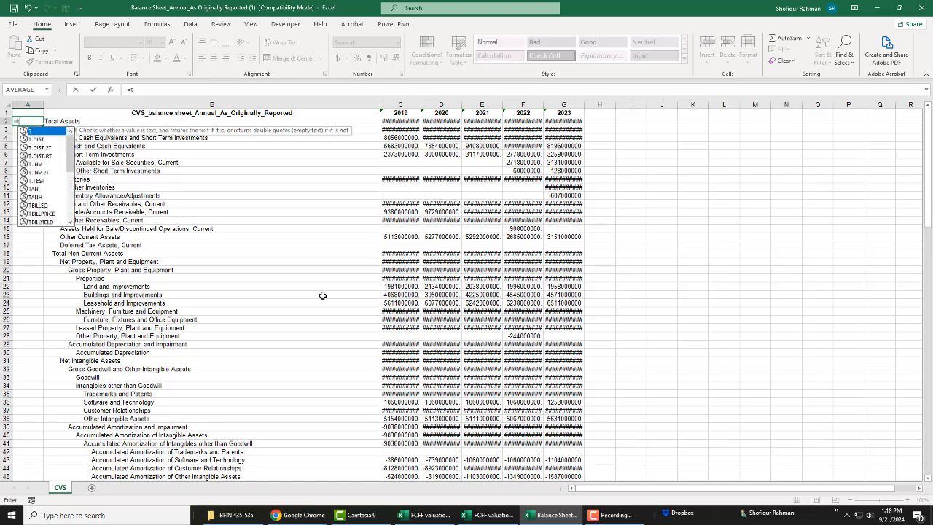
text(rim()
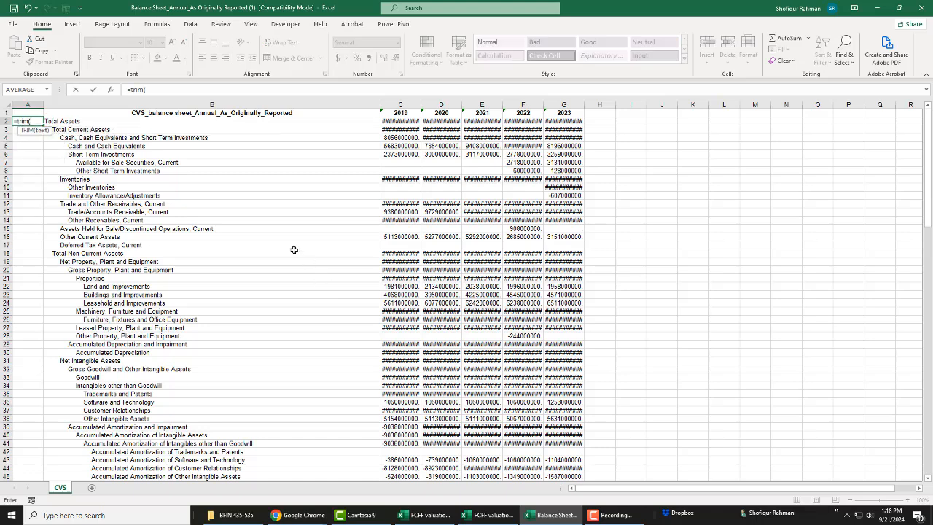
click(175, 123)
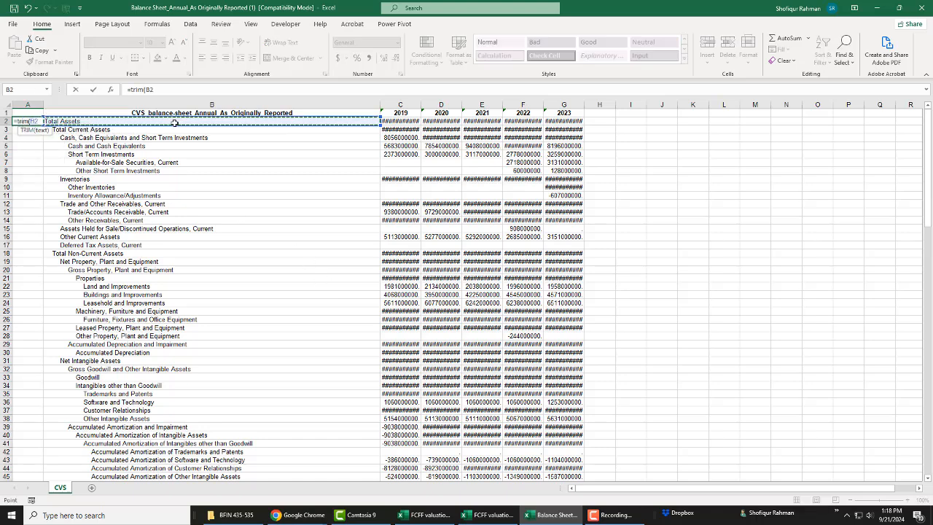
text())
key(ctrl+Return)
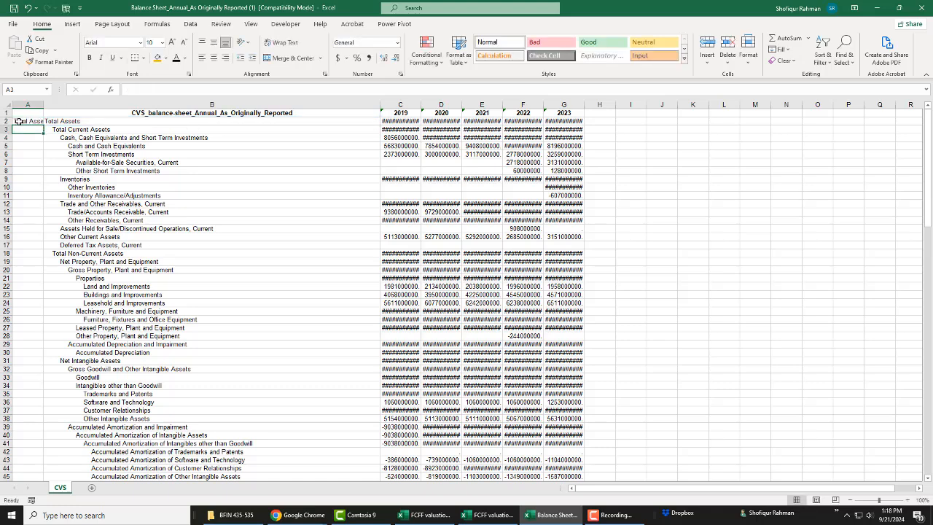
Step: Fill the TRIM formula down column A to row 139 and paste the trimmed labels as values over column B from B2
double_click(44, 126)
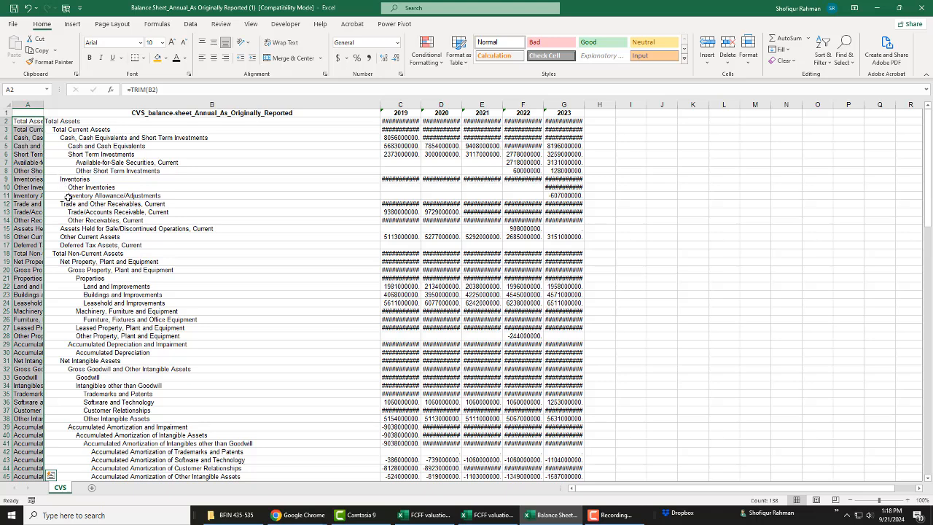
key(ctrl+c)
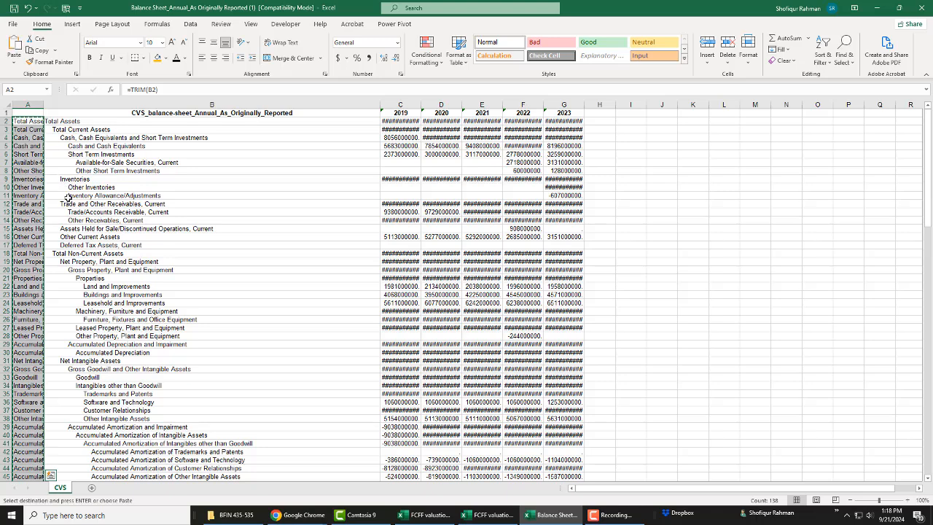
click(105, 121)
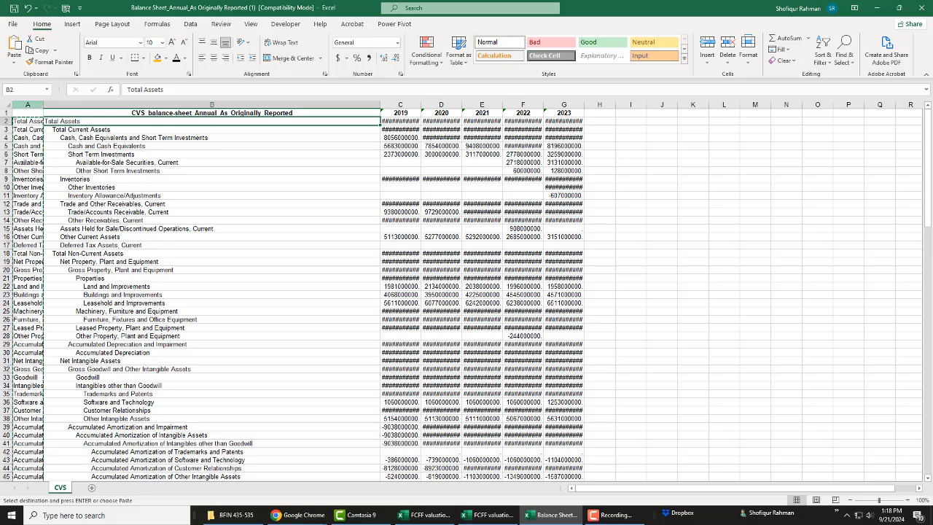
click(16, 63)
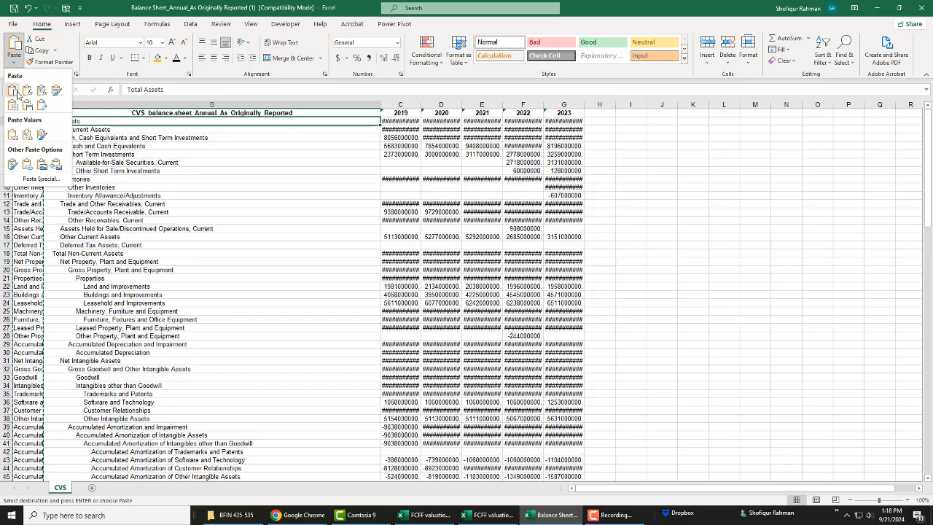
click(12, 134)
click(92, 173)
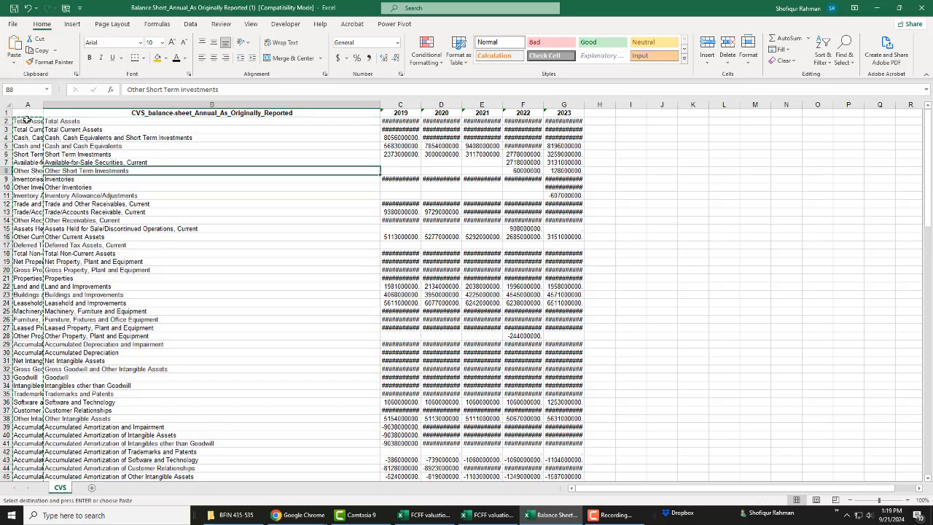
Step: Delete the helper column A holding the TRIM formulas from the balance sheet
right_click(27, 102)
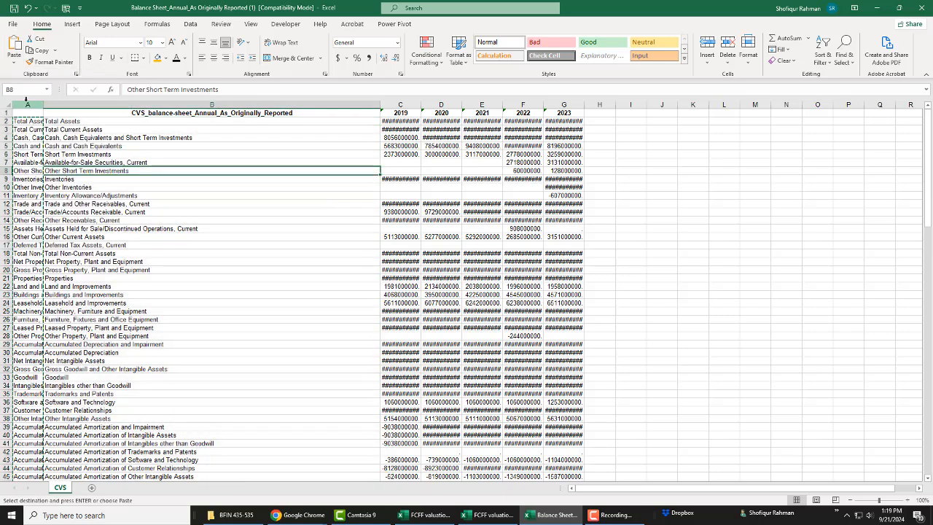
right_click(27, 102)
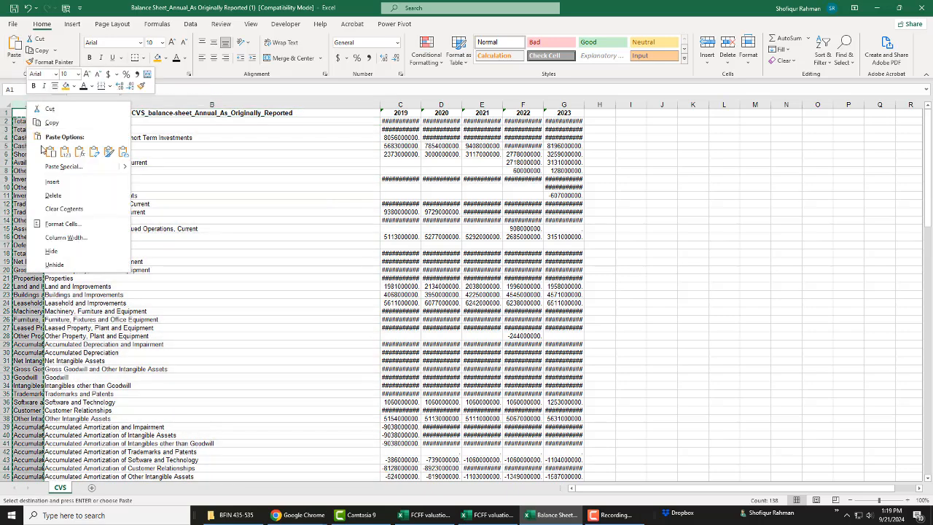
click(55, 195)
click(100, 202)
click(99, 199)
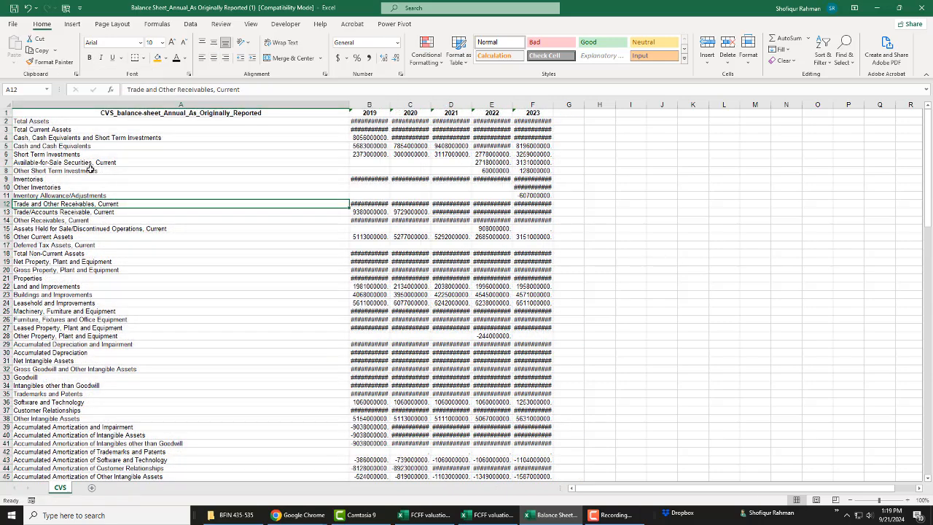
Step: Copy the whole cleaned balance sheet, A1:F139, and paste it at cell A60 of the HistAnnFin sheet in the FCFF valuation Template workbook
key(ctrl+Home)
key(shift+Right)
key(shift+Right)
key(shift+Right)
key(shift+Right)
key(shift+Right)
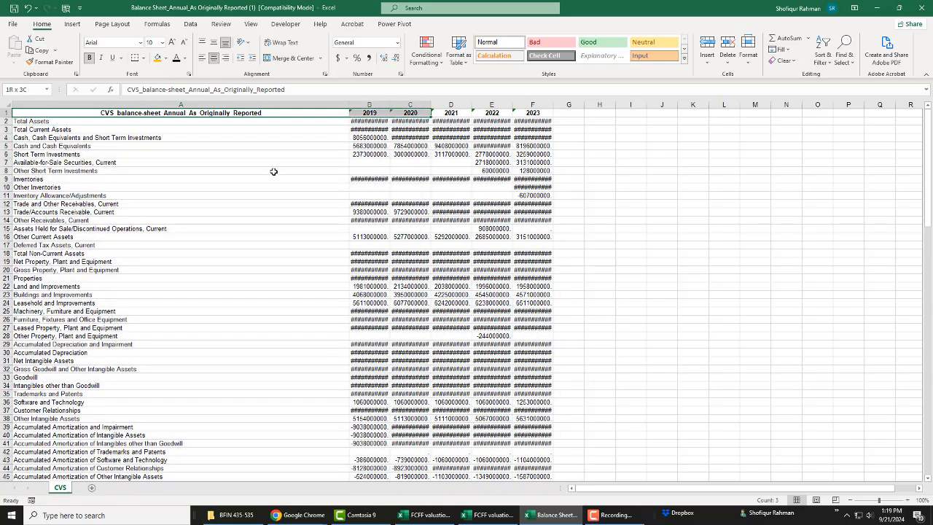
key(ctrl+shift+Down)
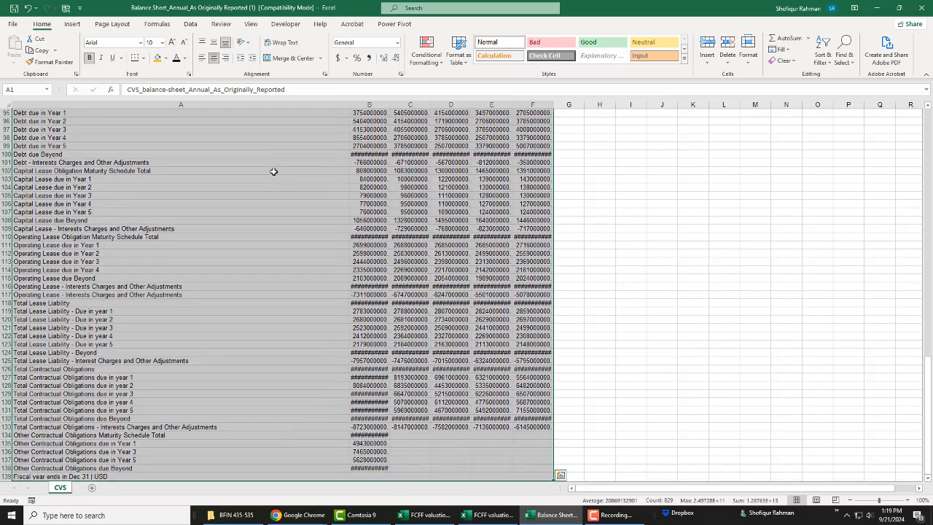
key(ctrl+c)
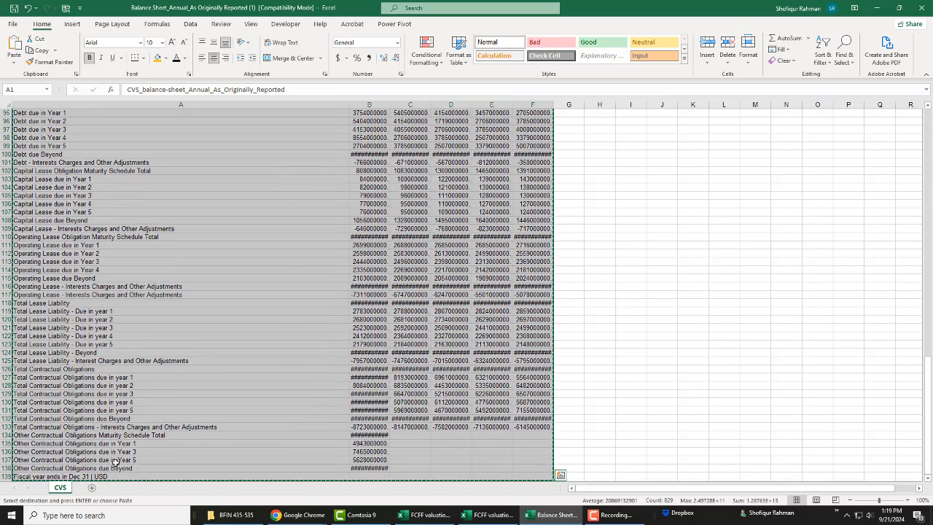
click(492, 517)
click(80, 309)
key(ctrl+v)
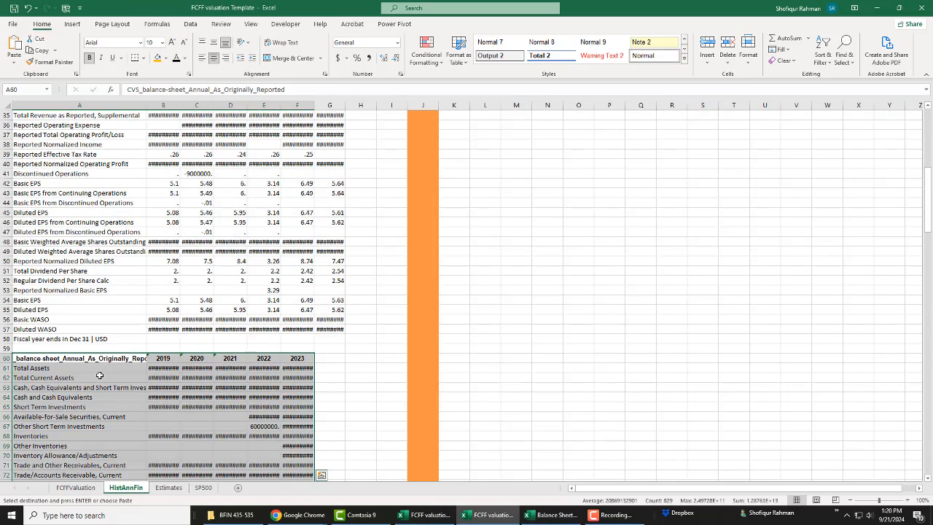
Step: Go to the end of the pasted balance sheet in HistAnnFin and select cell A200 below it
click(379, 405)
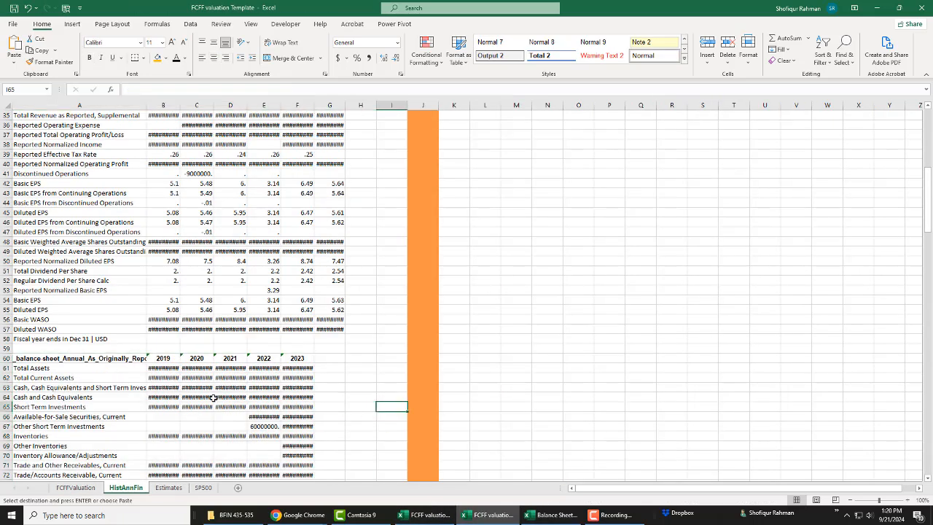
scroll(167, 407, down, 20)
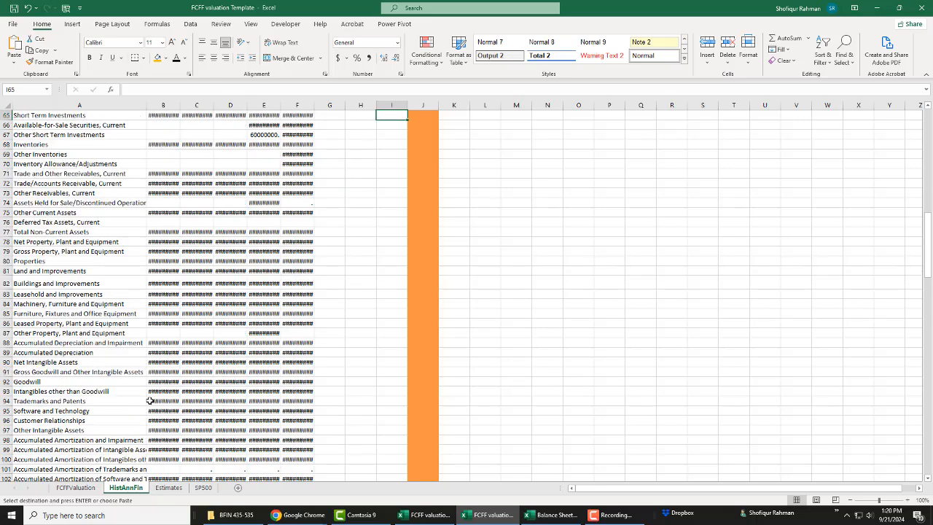
scroll(150, 401, down, 14)
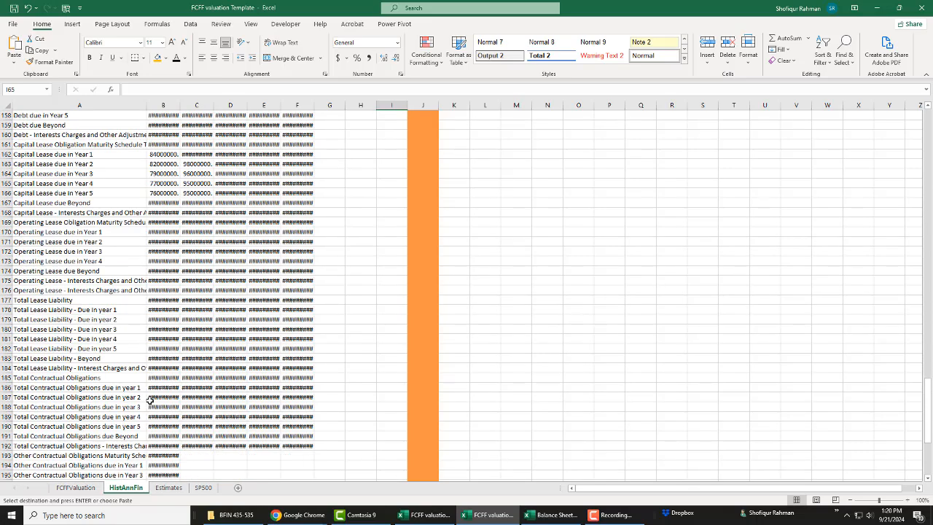
click(51, 291)
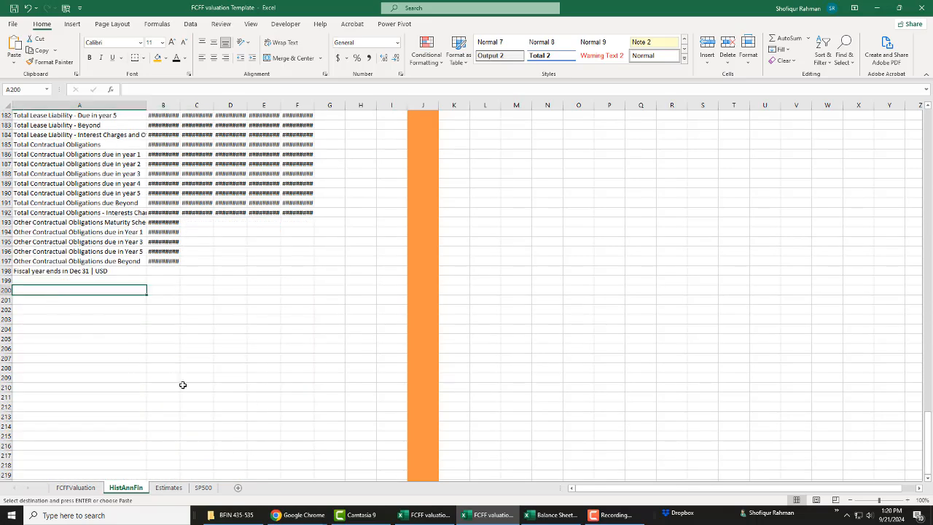
Step: Close the exported balance sheet workbook without saving its changes
click(557, 518)
click(600, 195)
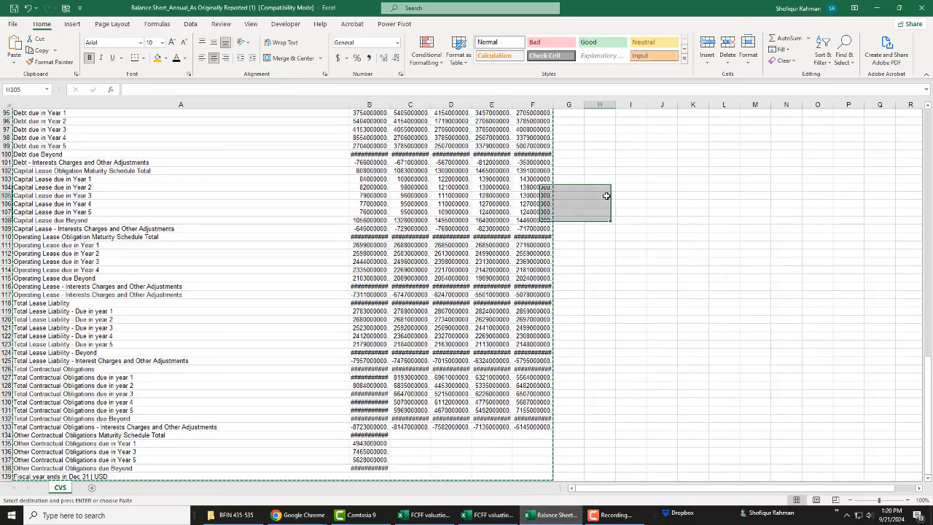
click(927, 9)
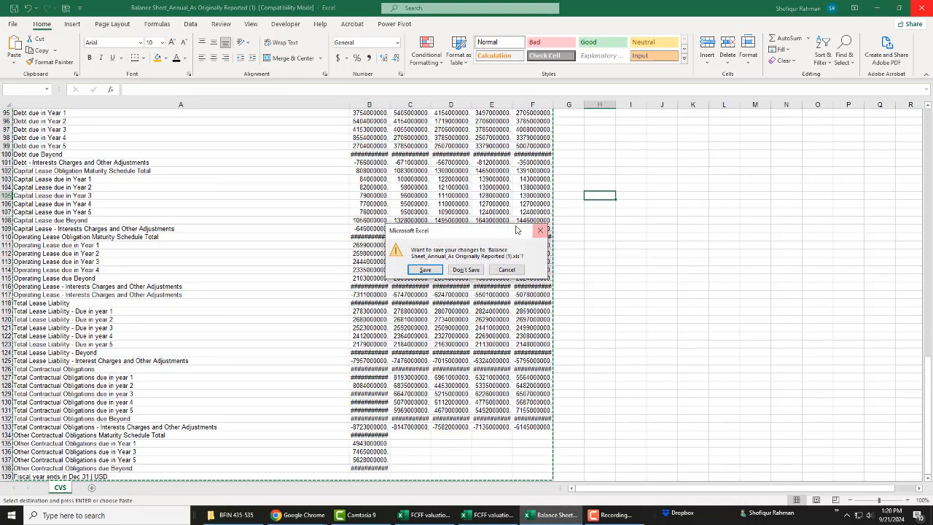
click(464, 273)
click(466, 292)
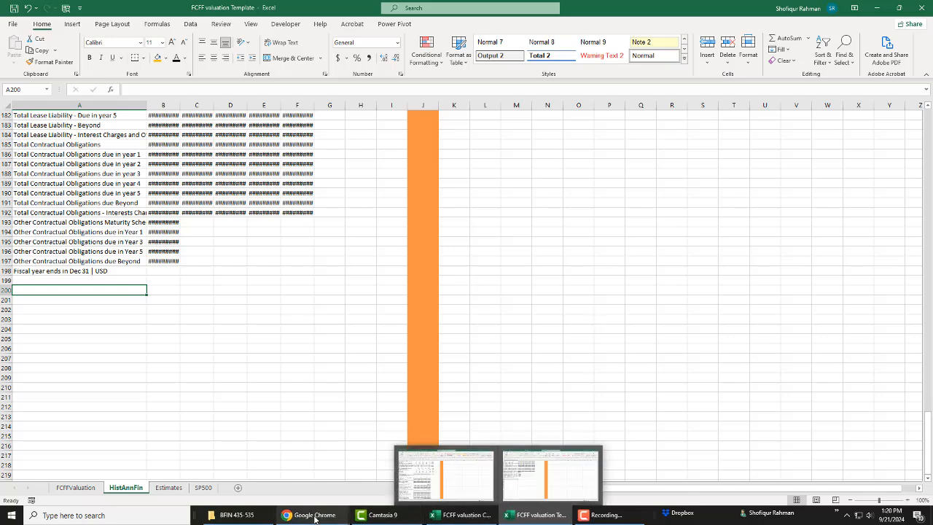
Step: Switch to the CVS Morningstar page in Chrome, export the annual cash flow data and open Cash Flow_Annual_As Originally Reported in Excel
mouse_move(306, 514)
click(430, 494)
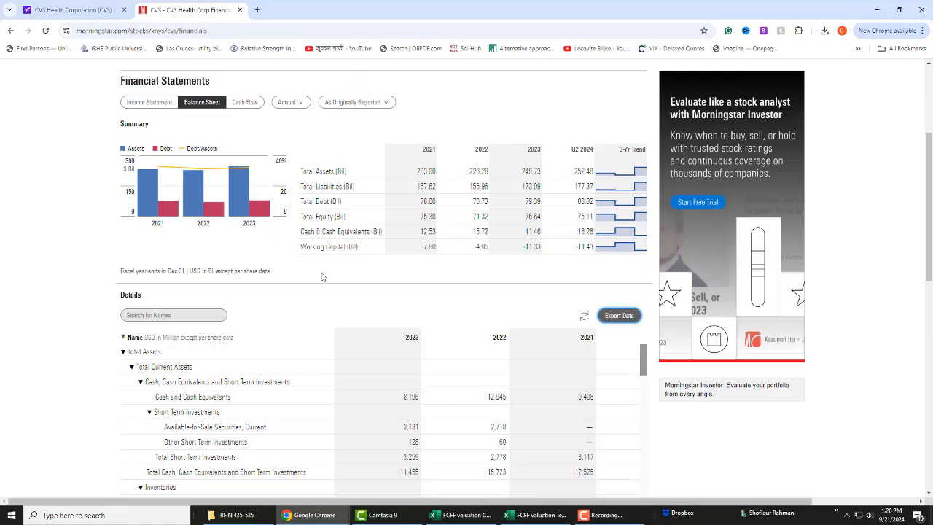
click(246, 103)
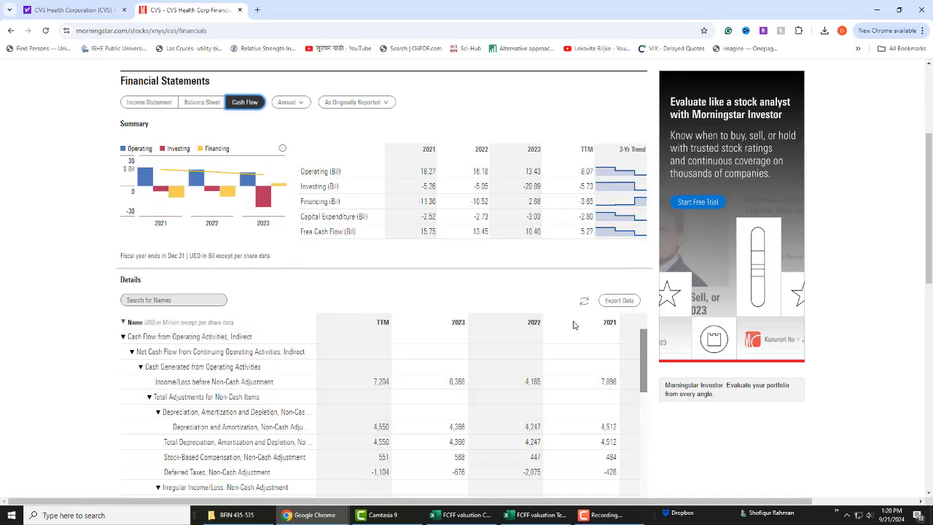
click(634, 303)
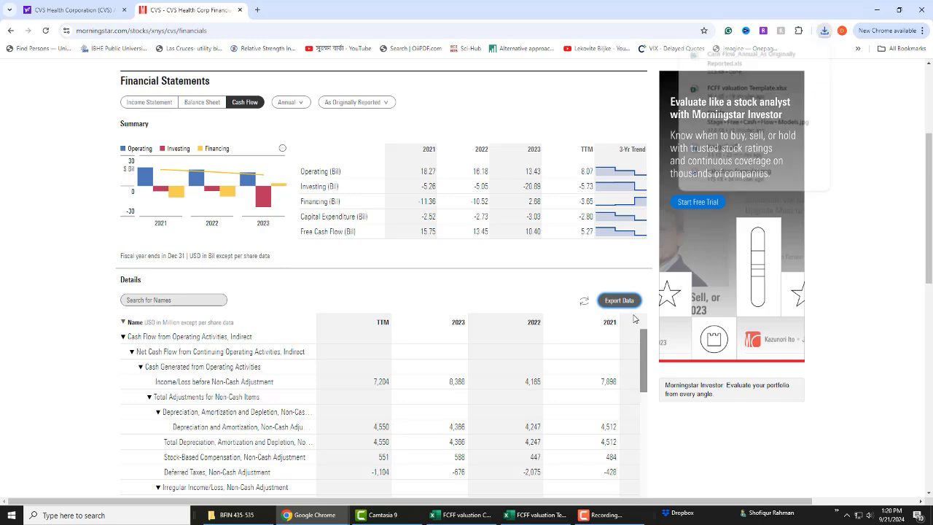
key(alt+Tab)
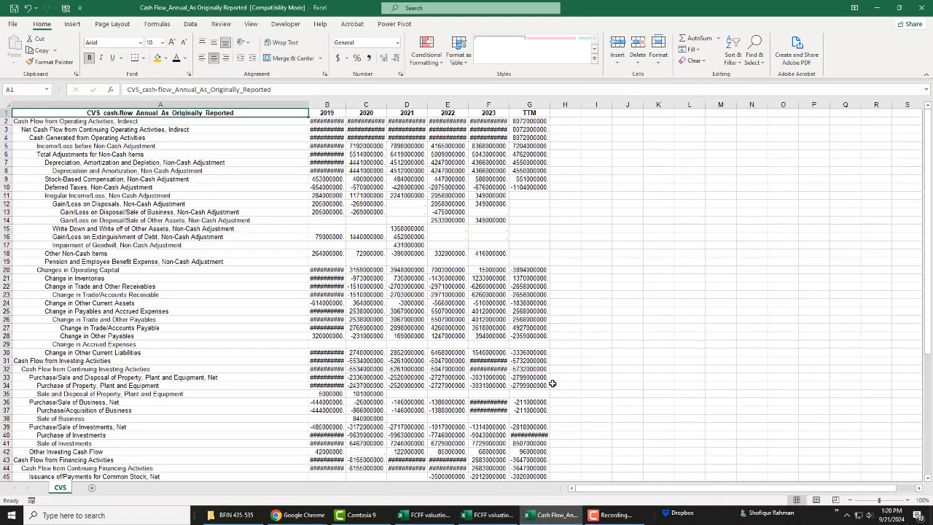
Step: Insert a blank column before column A in the cash flow sheet and enter =TRIM(B2) in cell A2
click(26, 182)
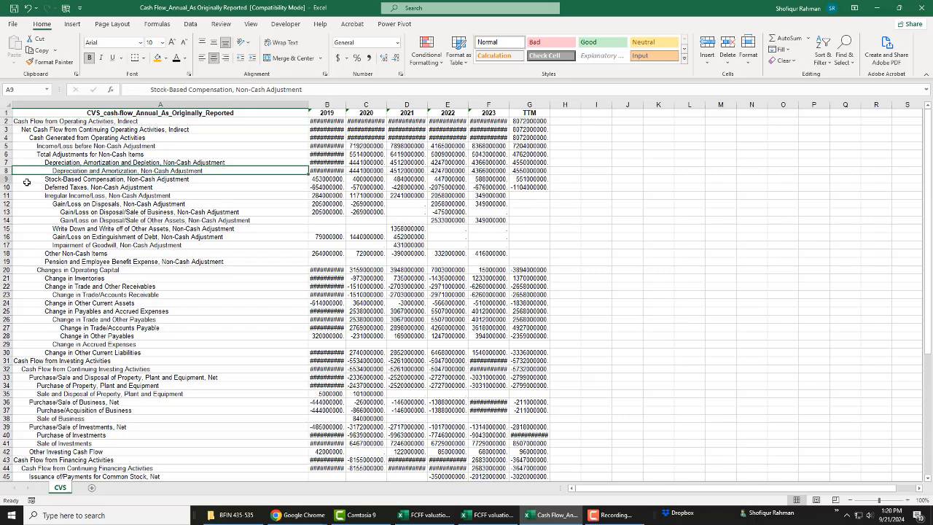
right_click(31, 105)
click(43, 188)
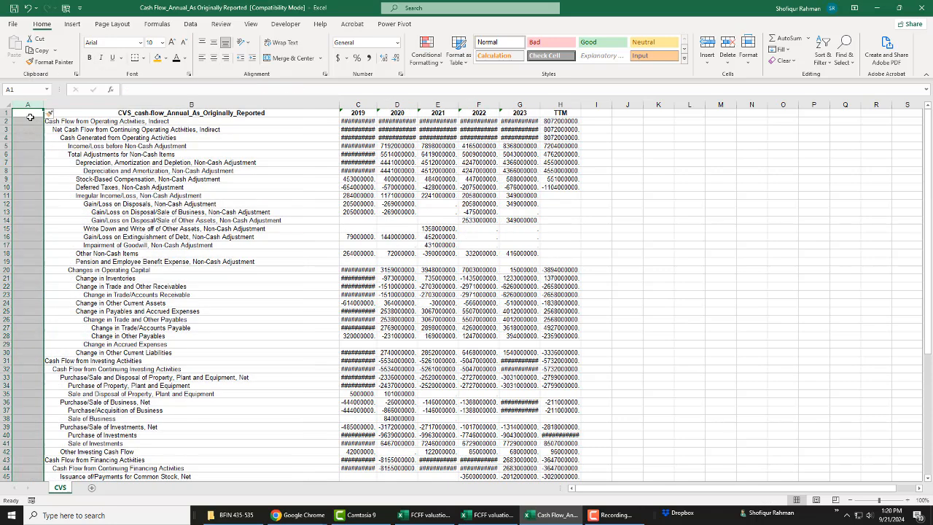
click(29, 121)
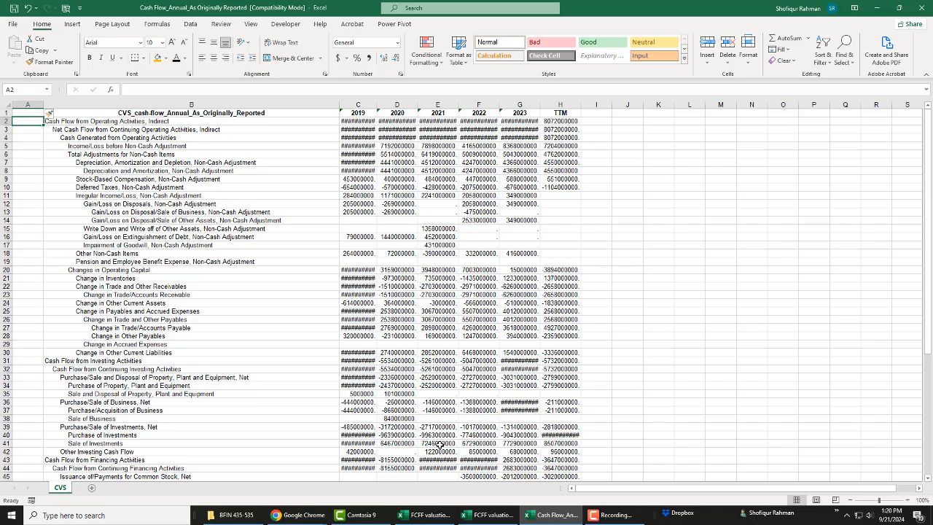
text(=trim)
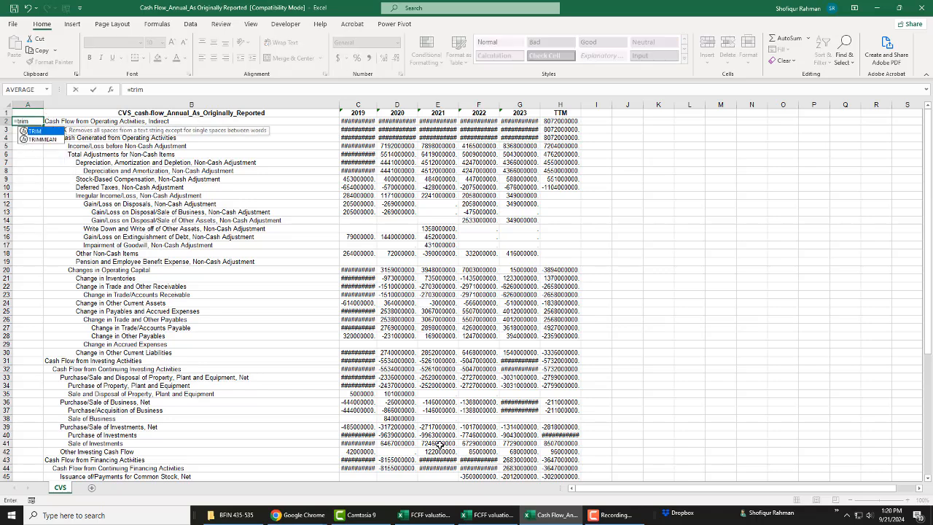
text(()
click(236, 121)
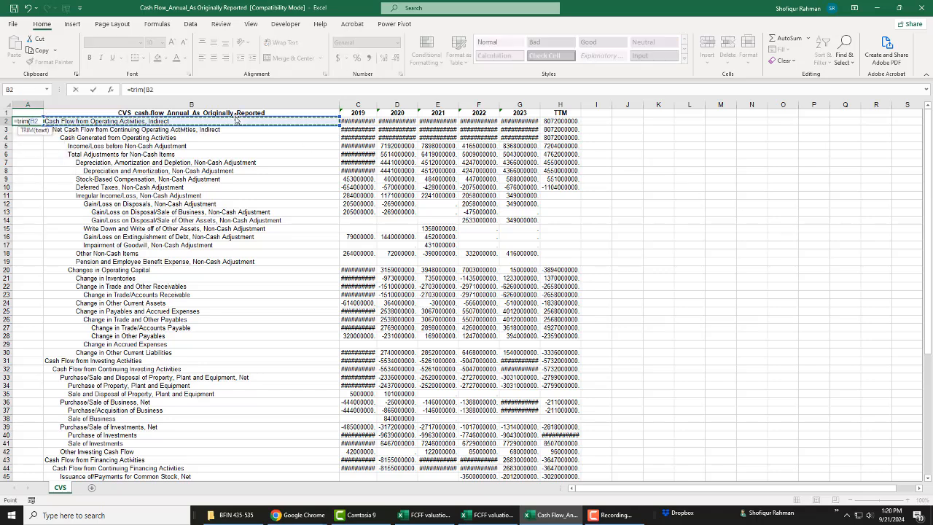
key(Return)
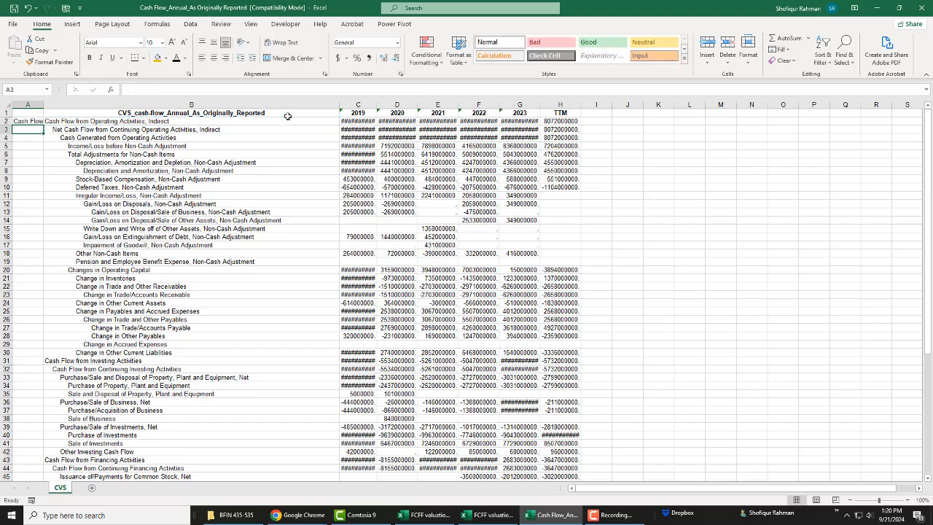
Step: Fill the TRIM formula from A2 down column A and paste its results as values over the labels in column B
key(Up)
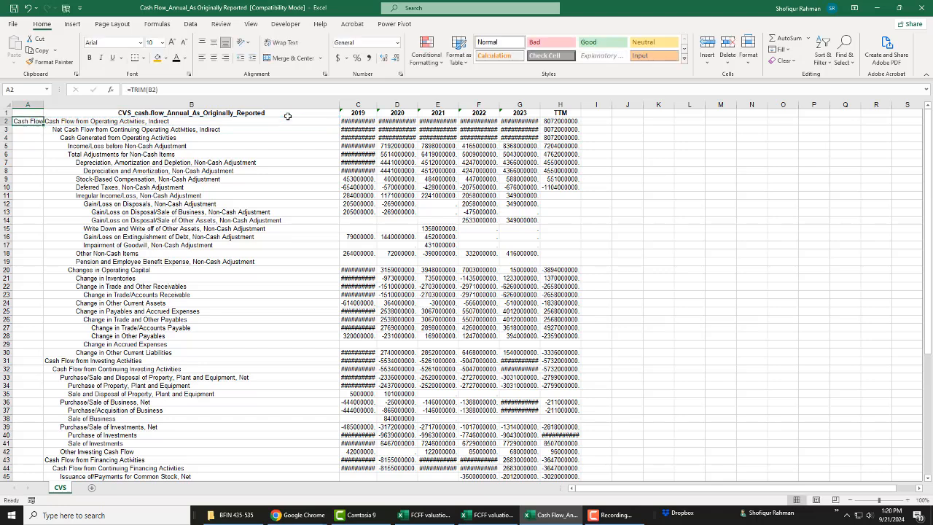
double_click(44, 125)
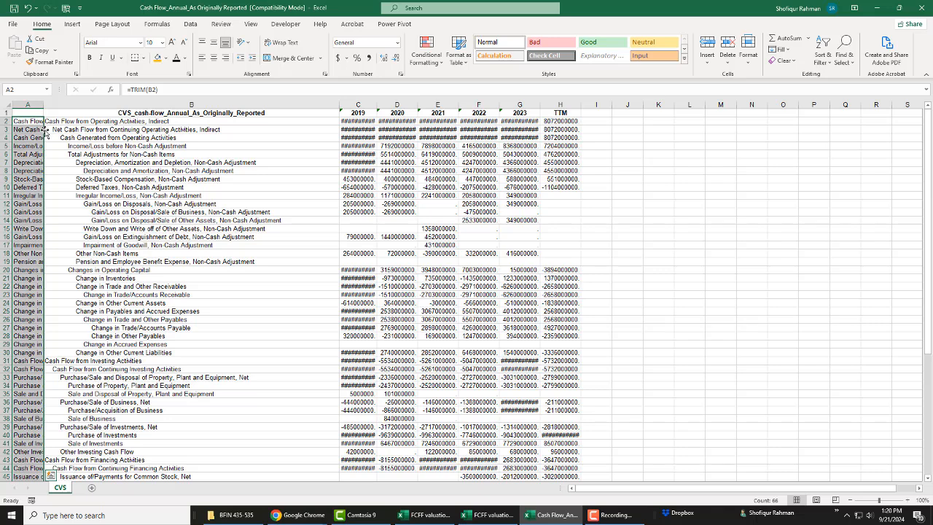
key(ctrl+c)
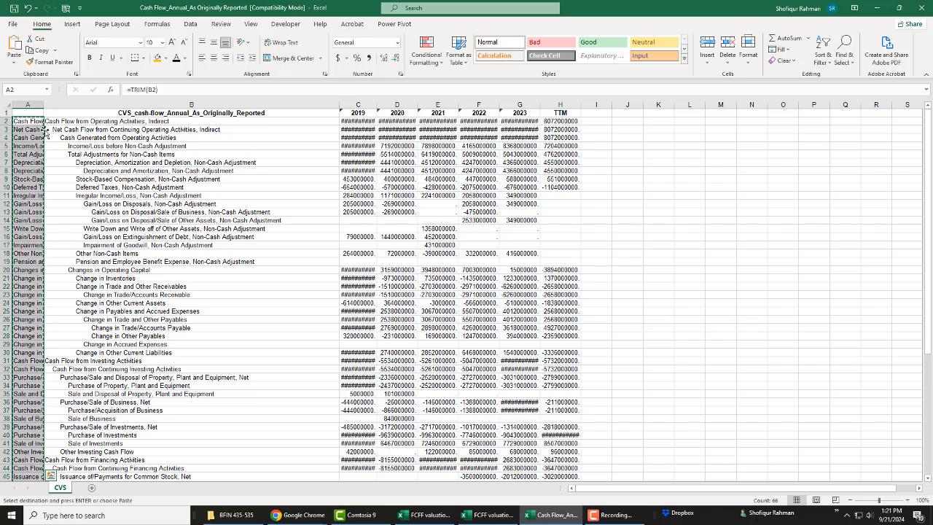
click(104, 123)
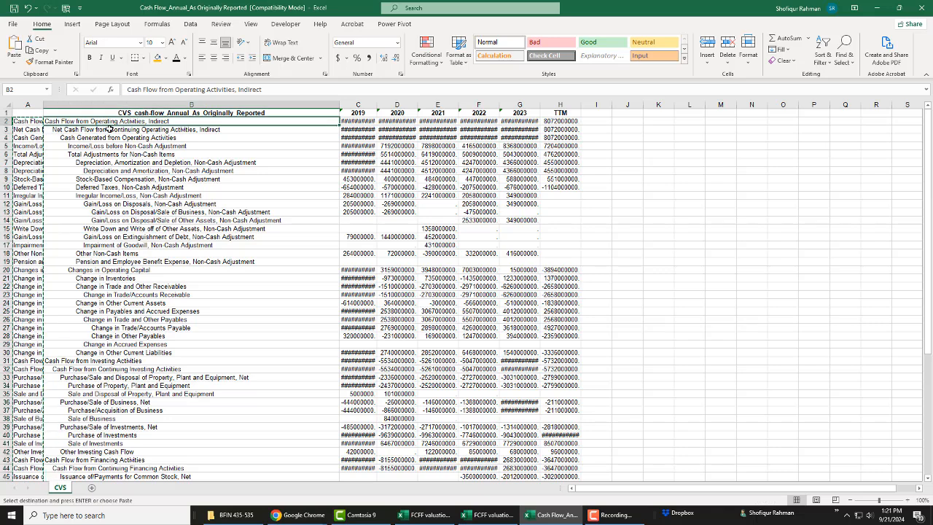
click(16, 66)
click(12, 136)
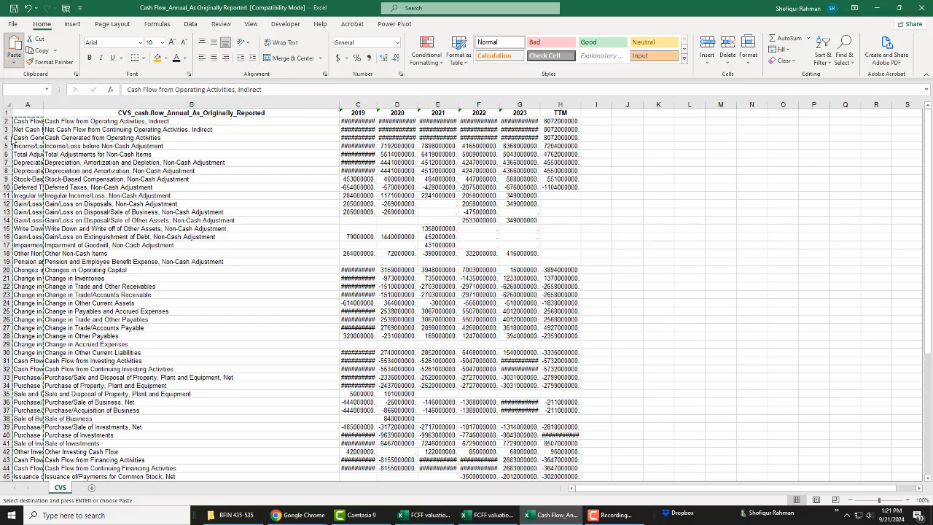
Step: Delete helper column A from the cash flow sheet
click(26, 105)
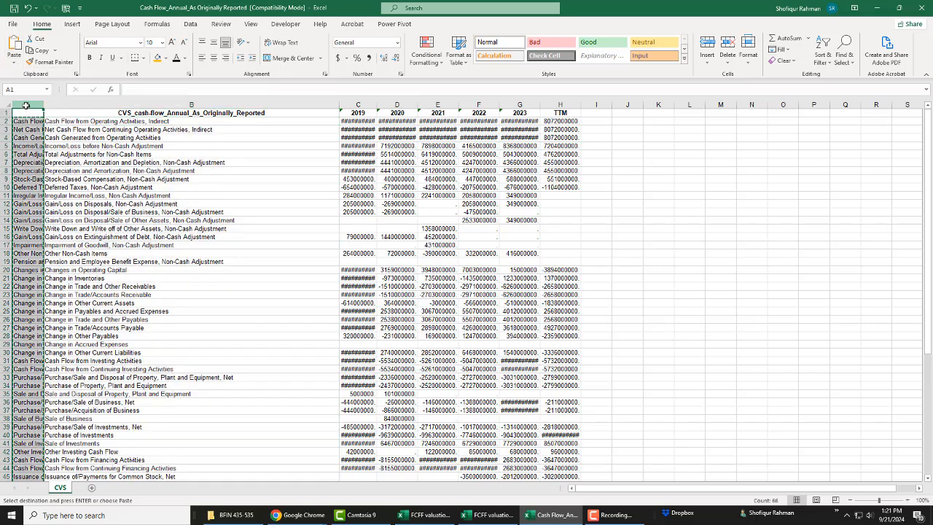
right_click(26, 105)
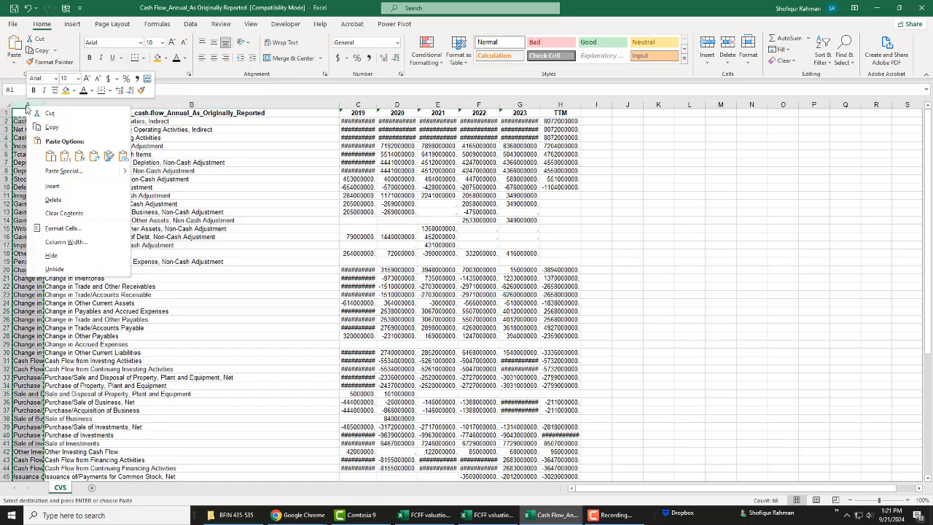
click(61, 200)
click(137, 213)
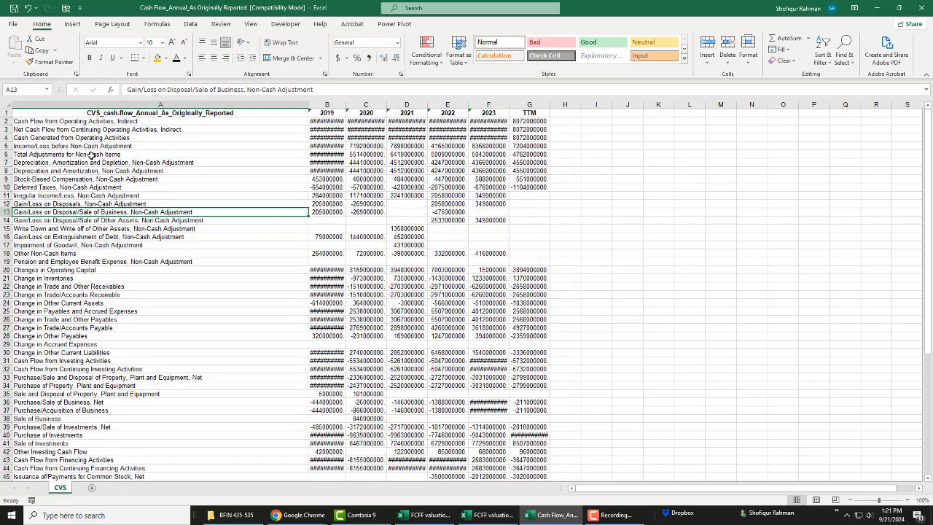
Step: Copy the whole cash flow table from A1 through the TTM column and paste it at A200 of HistAnnFin in the FCFF valuation Template workbook
click(50, 115)
key(shift+Right)
key(shift+Right)
key(shift+Right)
key(shift+Right)
key(shift+Right)
key(shift+Right)
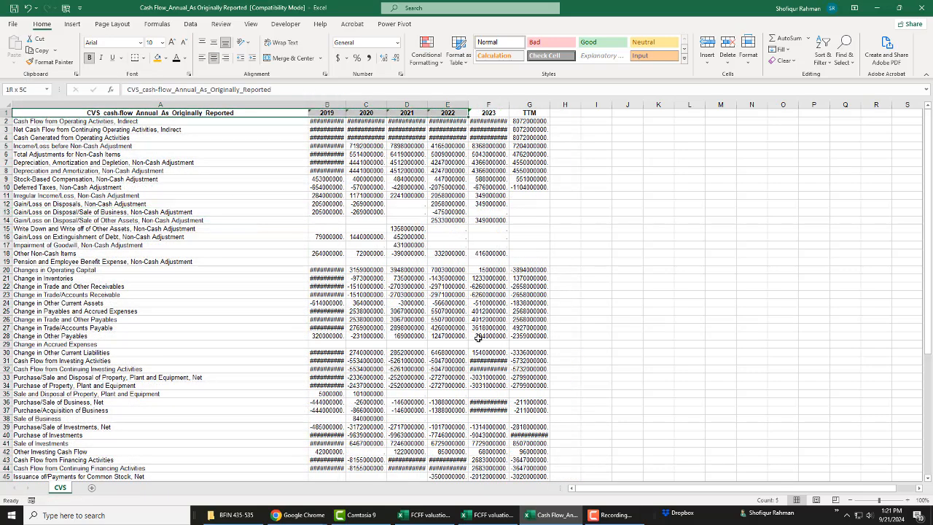
key(ctrl+shift+Down)
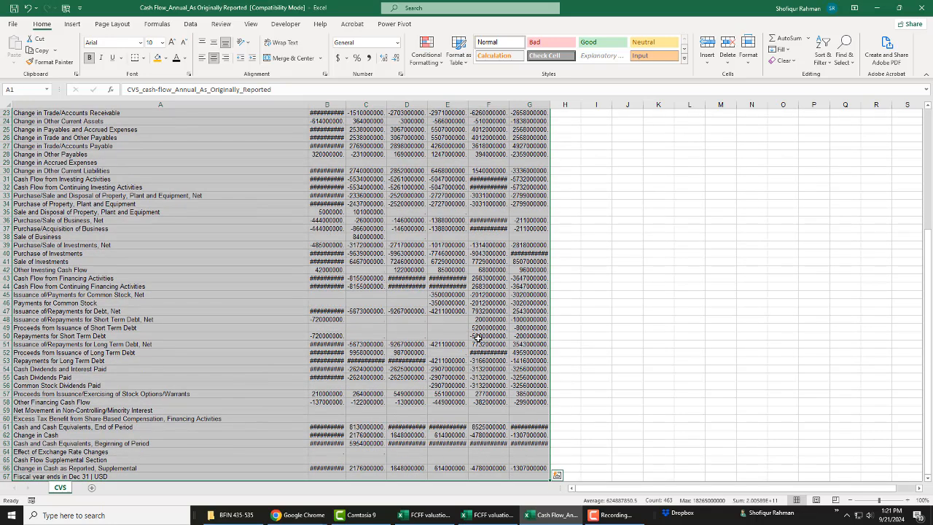
key(ctrl+c)
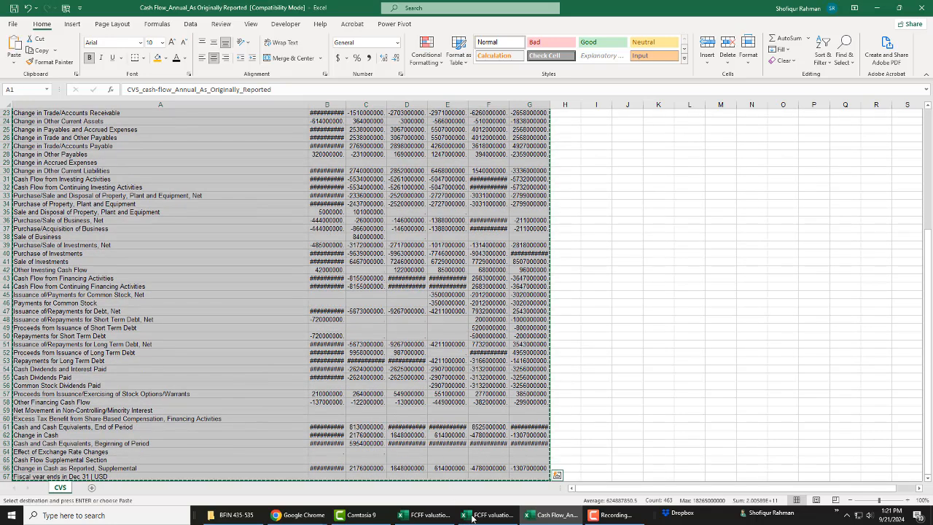
mouse_move(478, 520)
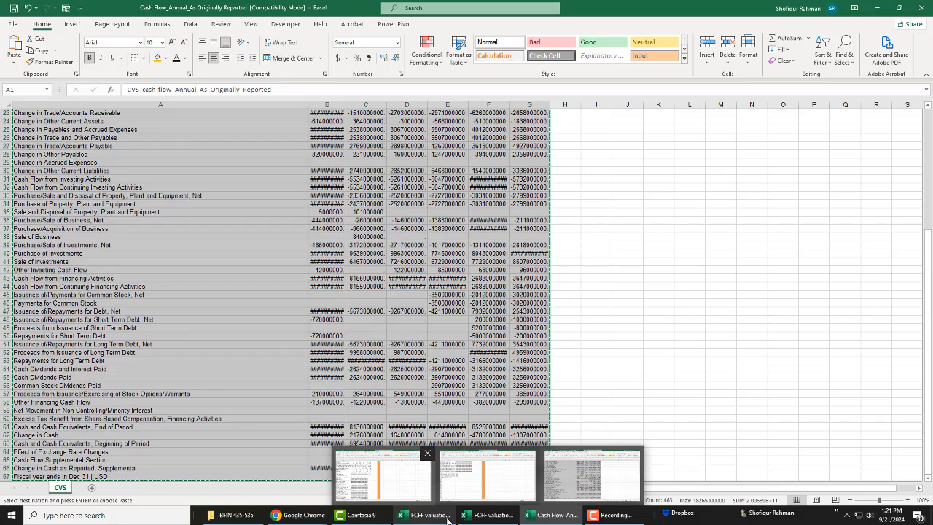
click(487, 473)
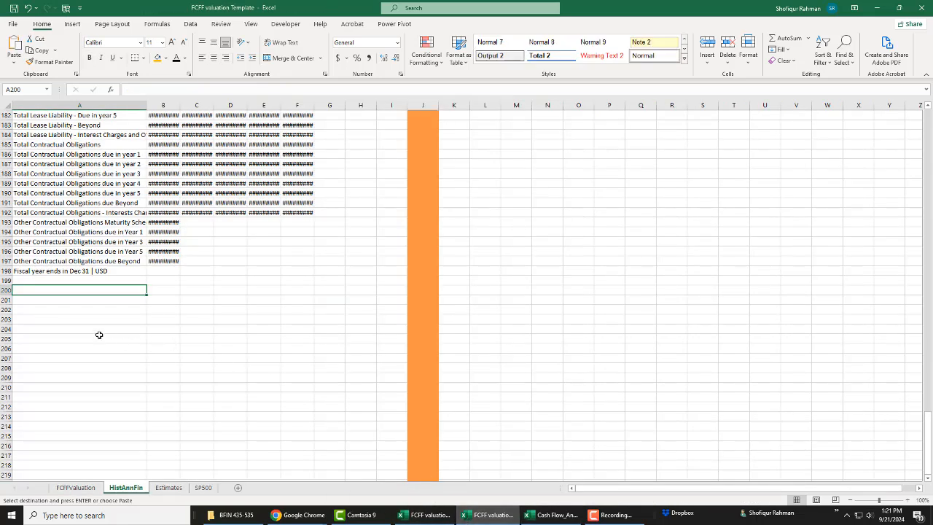
key(ctrl+v)
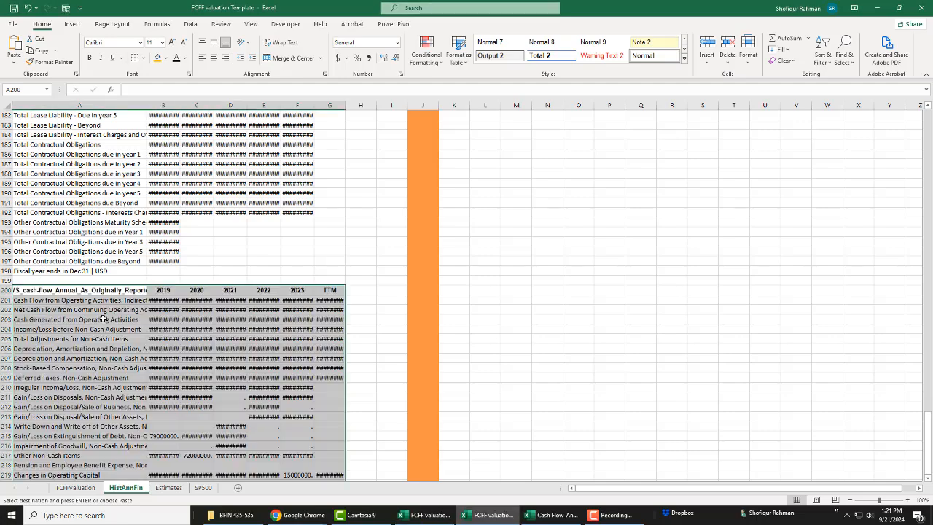
scroll(241, 348, down, 13)
Step: Close the exported cash flow workbook without saving its changes
click(552, 515)
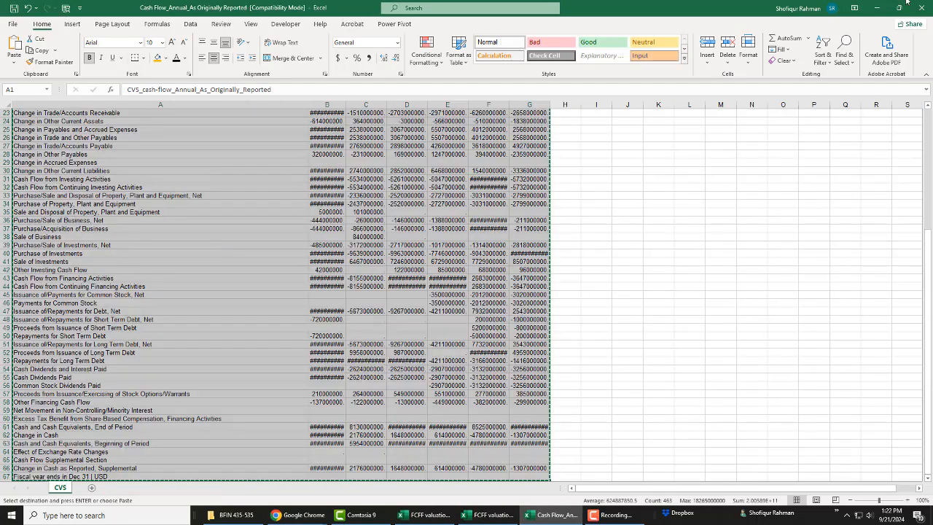
click(817, 195)
click(928, 8)
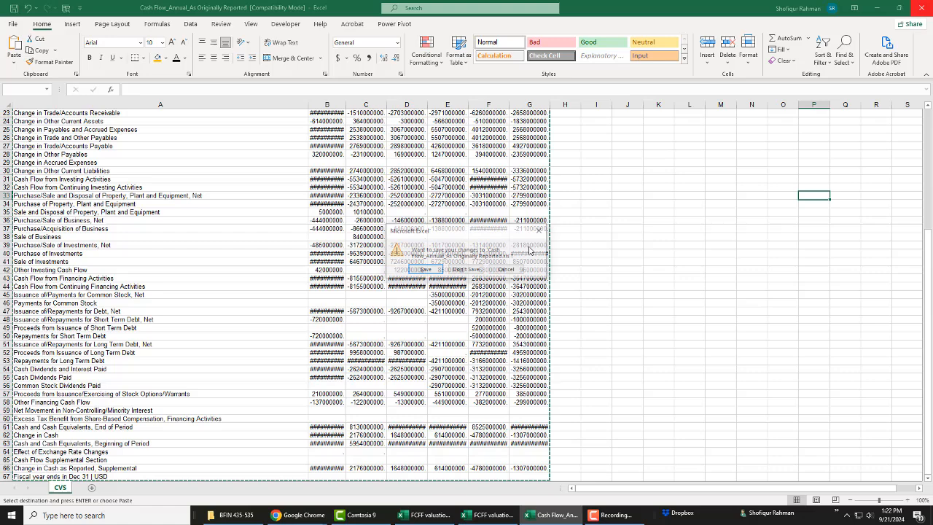
click(466, 269)
click(472, 292)
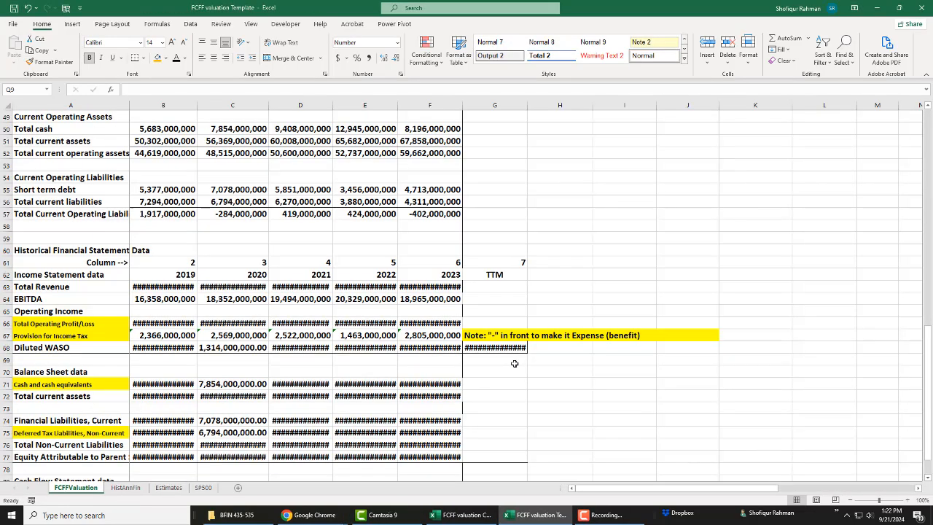
Step: Enter the ticker CVS in cell B1 of the FCFFValuation sheet
click(523, 274)
scroll(615, 310, up, 5)
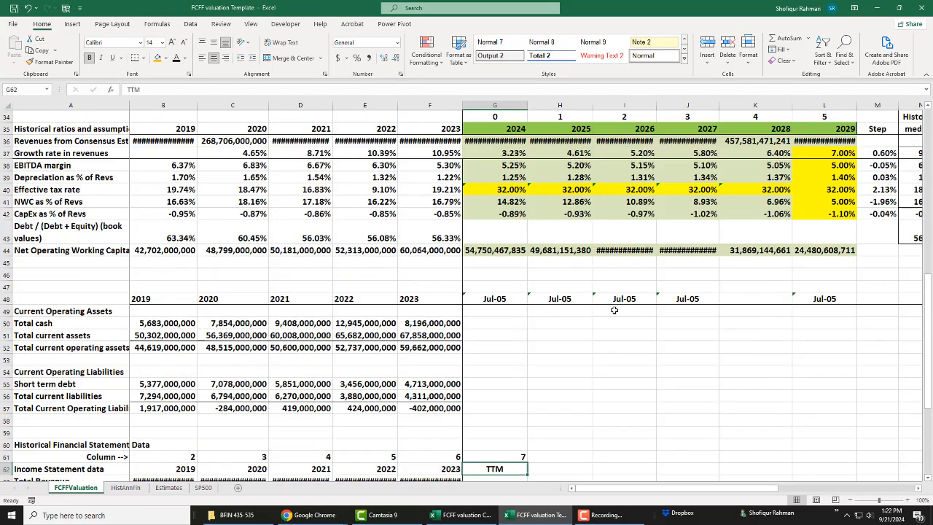
scroll(616, 315, down, 6)
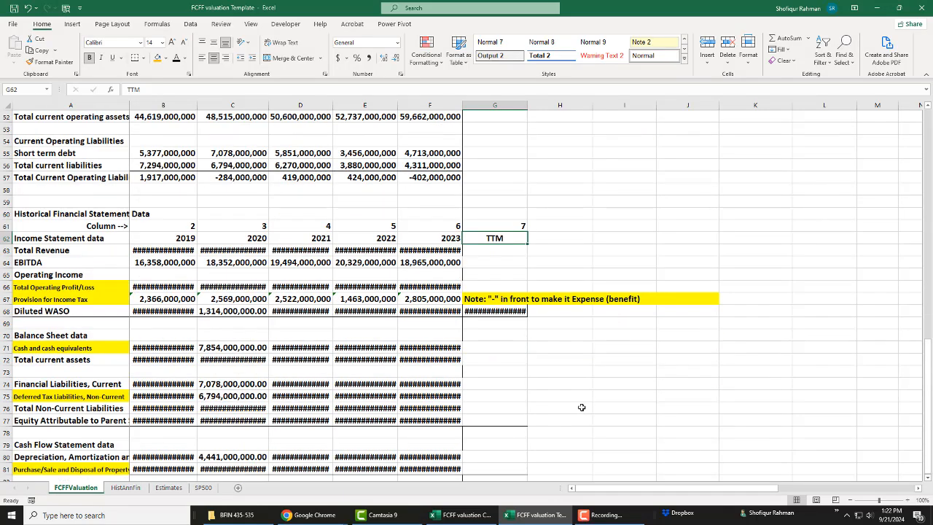
drag(930, 338, 931, 116)
click(160, 118)
text(CVS)
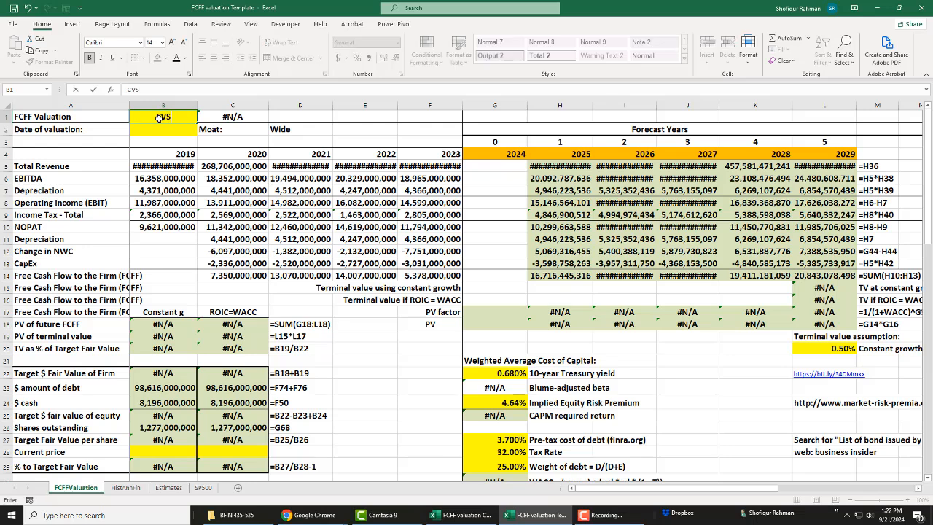
key(Return)
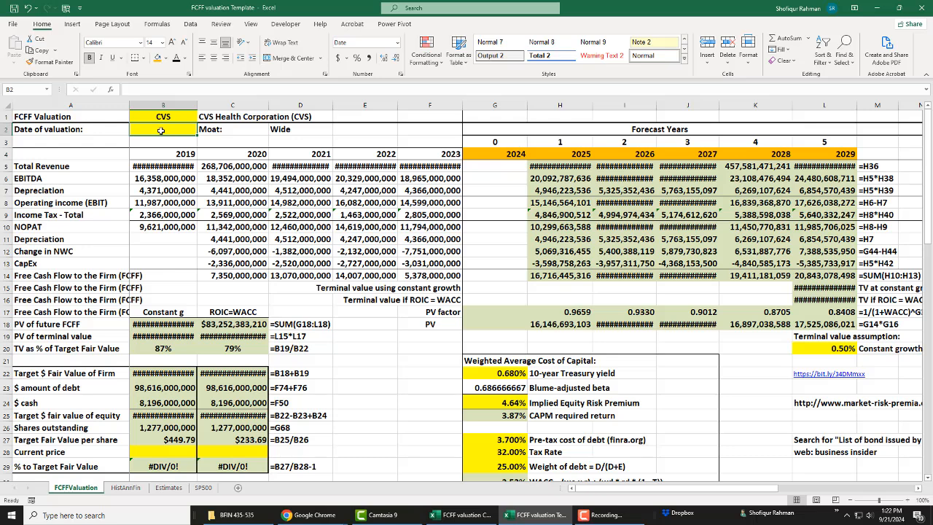
Step: Set the date of valuation in cell B2 to 9/21/2024
text(09)
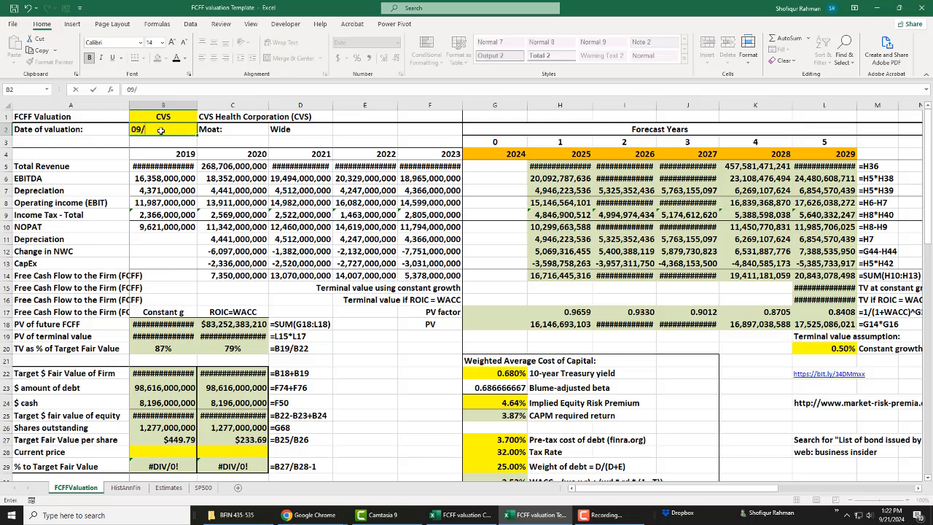
text(/21/2024)
key(Return)
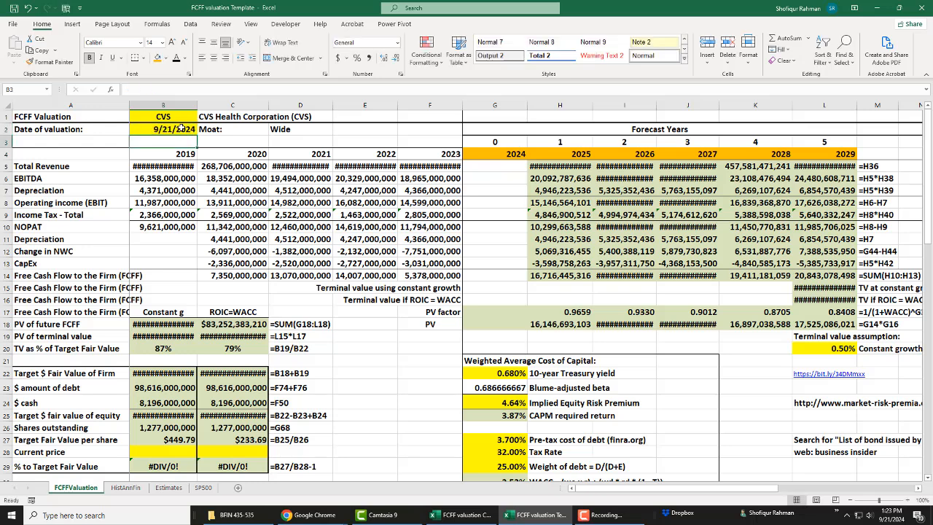
click(181, 128)
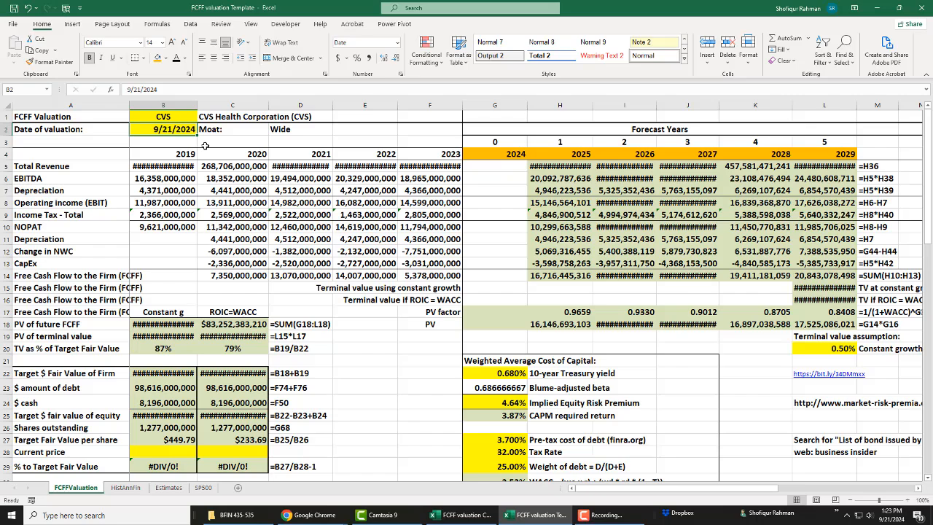
Step: Widen columns B, C and D of FCFFValuation so the 2019 to 2021 historical figures fit
scroll(313, 222, down, 6)
scroll(289, 229, down, 16)
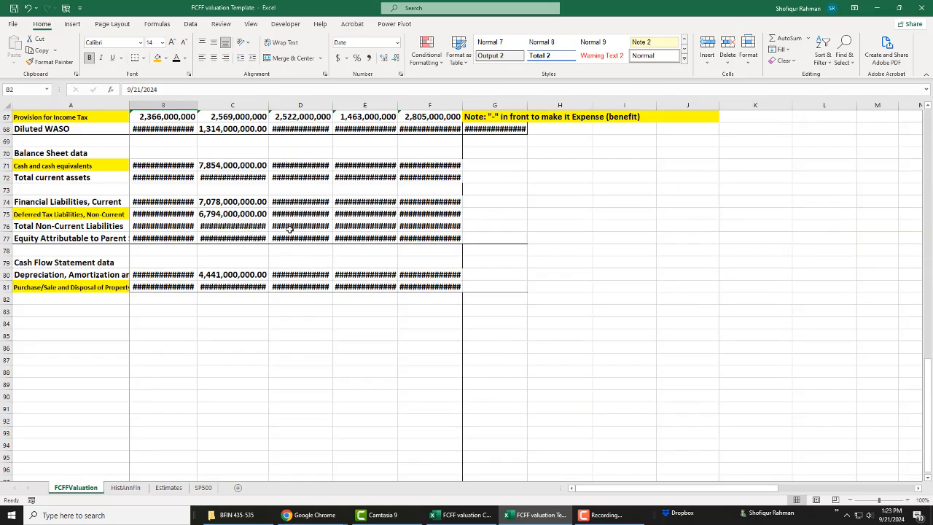
scroll(290, 229, up, 2)
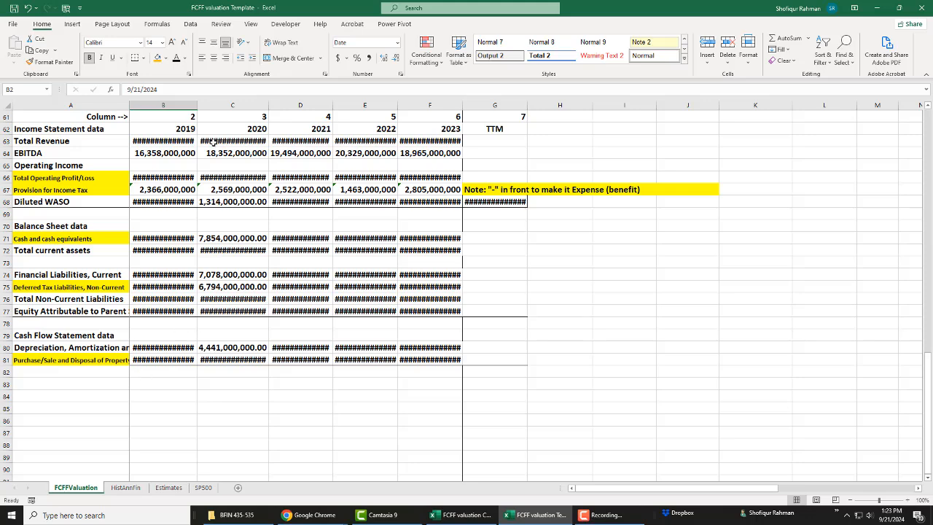
drag(197, 105, 214, 104)
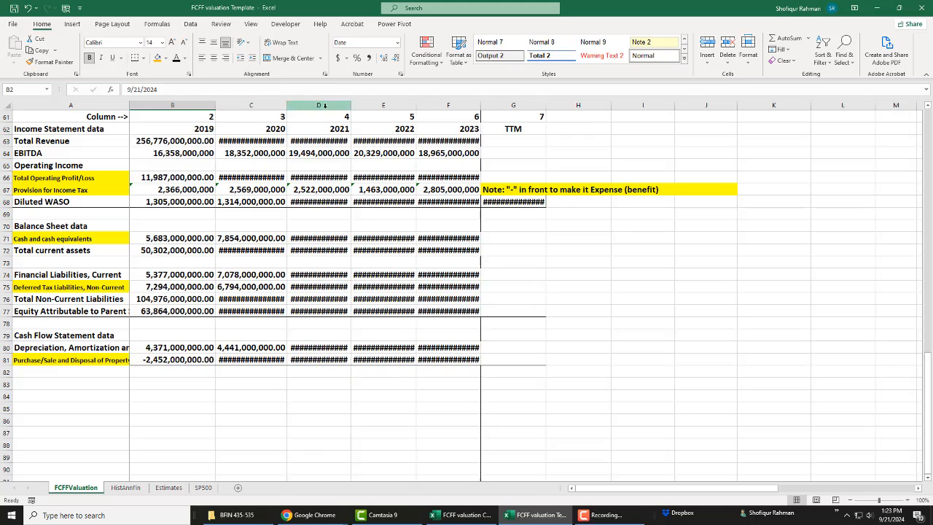
drag(287, 105, 298, 105)
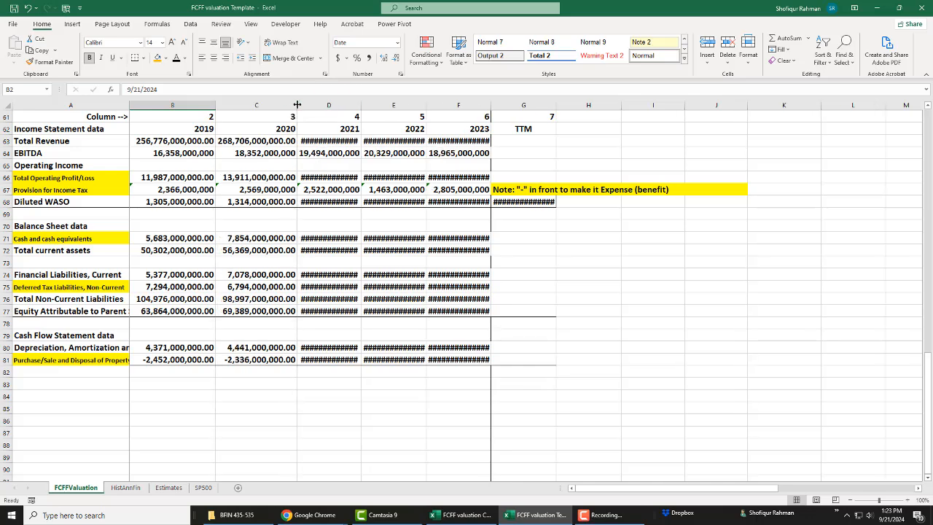
drag(361, 105, 372, 105)
click(190, 374)
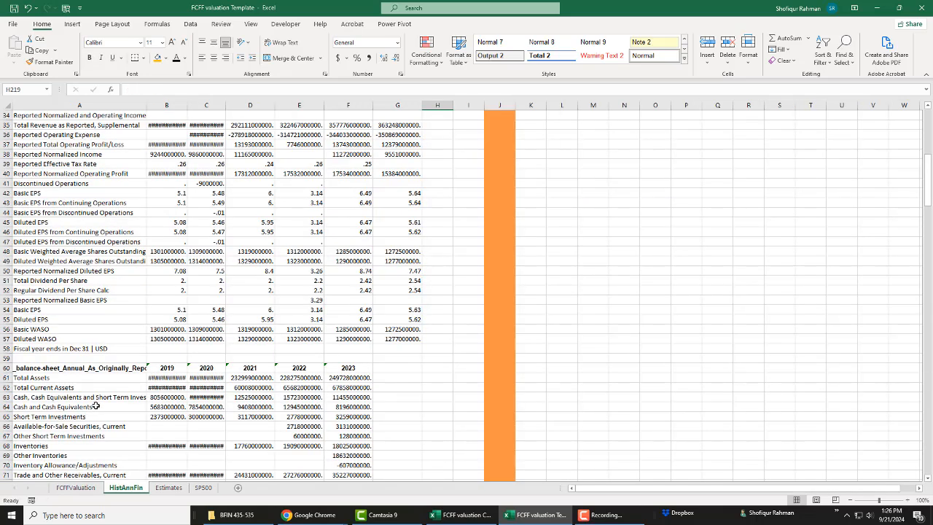
Step: Change the balance sheet label in cell A64 of HistAnnFin to Cash and Cash Equivalents3
click(98, 406)
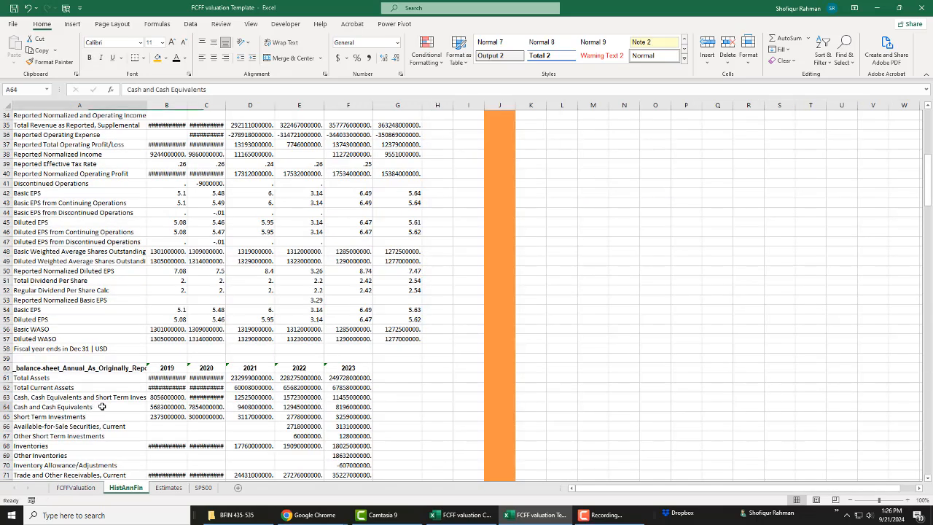
double_click(103, 406)
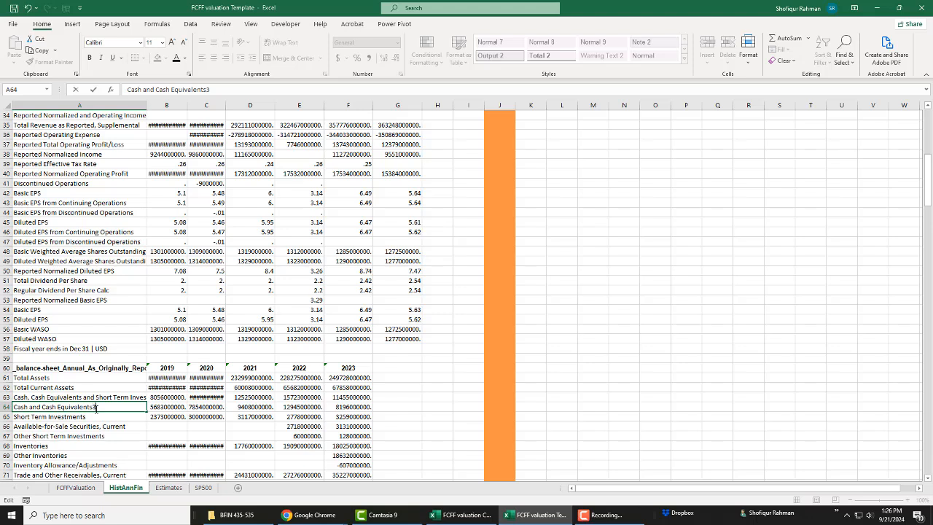
key(Escape)
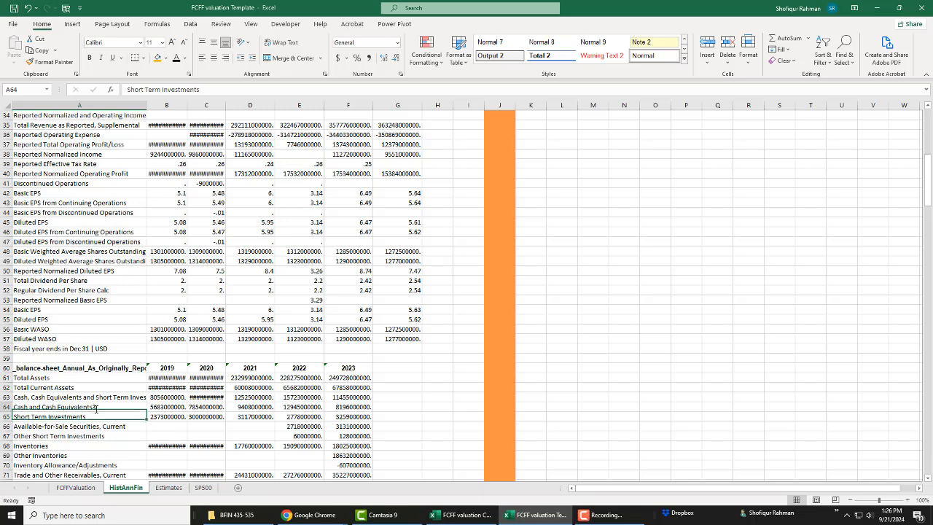
Step: Inspect the cash and cash equivalents lookup in B71 of FCFFValuation and return to the HistAnnFin sheet
click(84, 486)
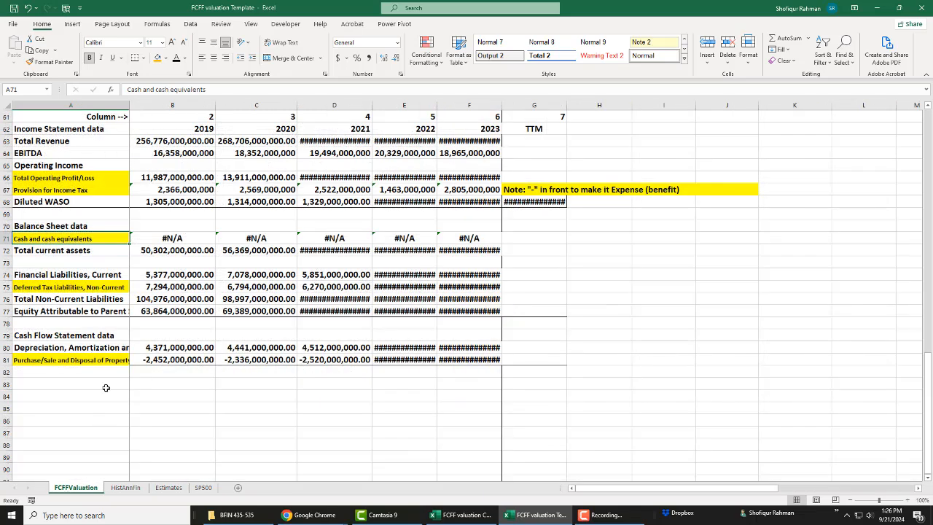
click(156, 240)
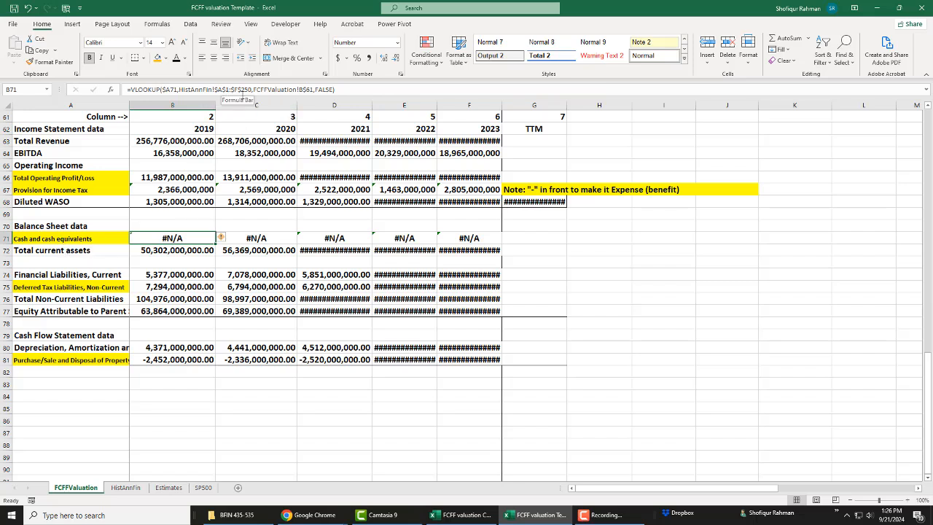
click(126, 489)
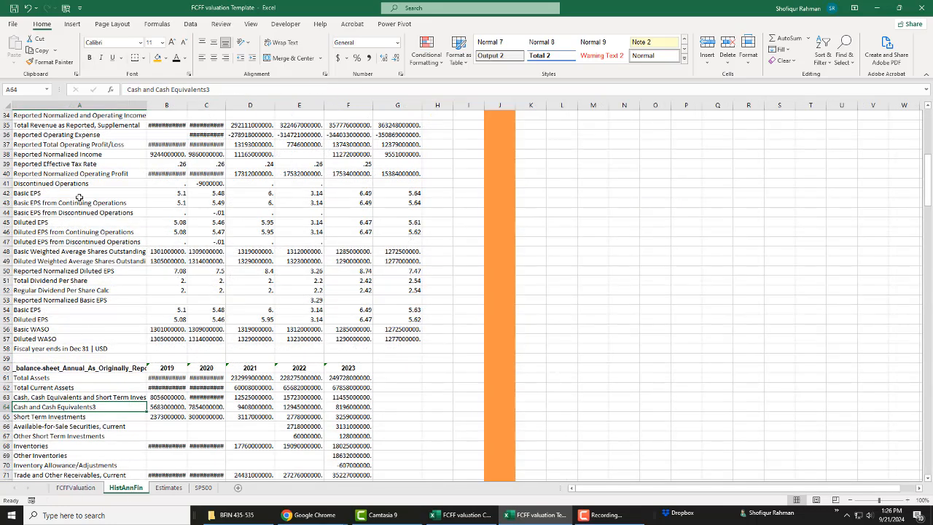
Step: Highlight range A1:G250 on HistAnnFin to examine which rows the cash and cash equivalents lookup covers
scroll(80, 198, up, 11)
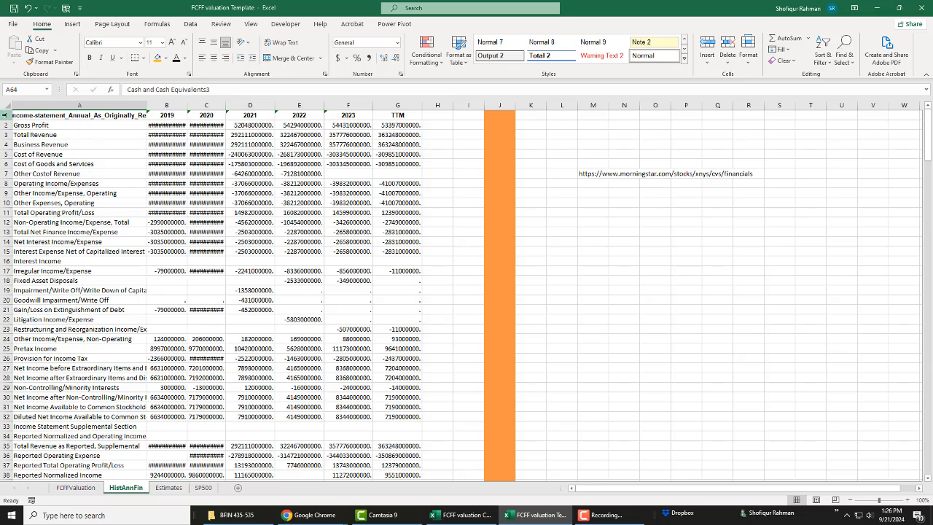
drag(3, 115, 402, 261)
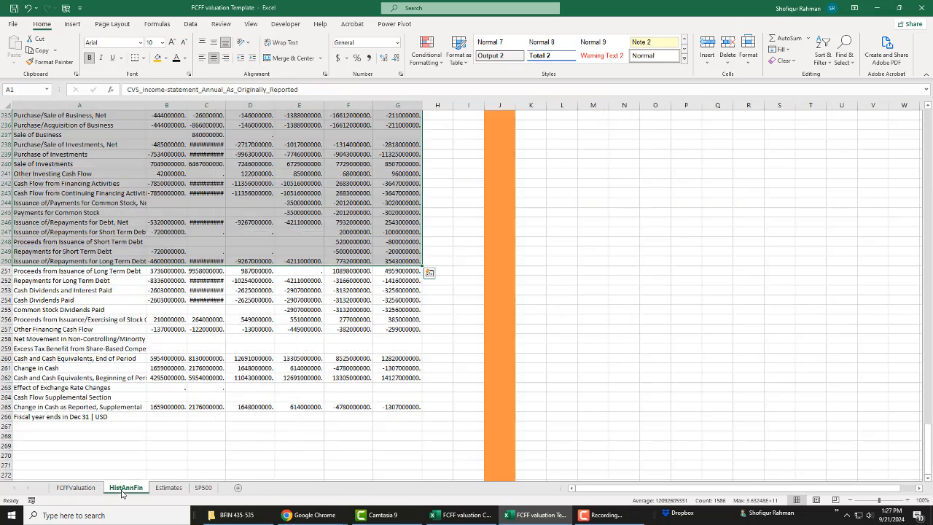
click(125, 490)
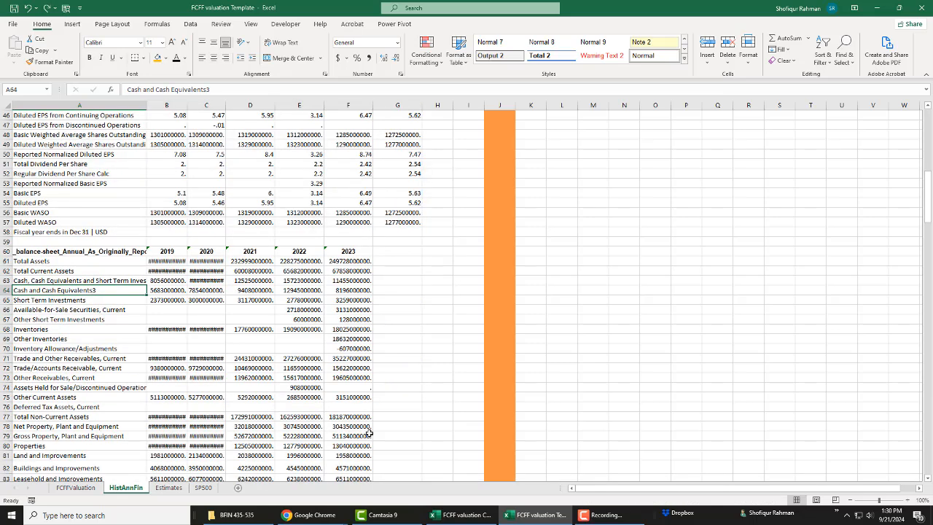
Step: Compare the cash label in A64 of HistAnnFin with the lookup label in A71 of FCFFValuation
key(Up)
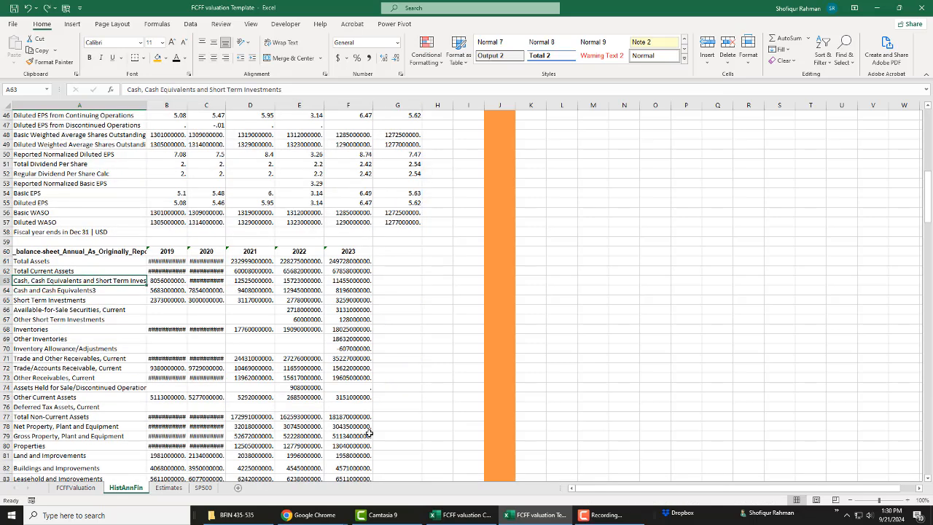
key(Down)
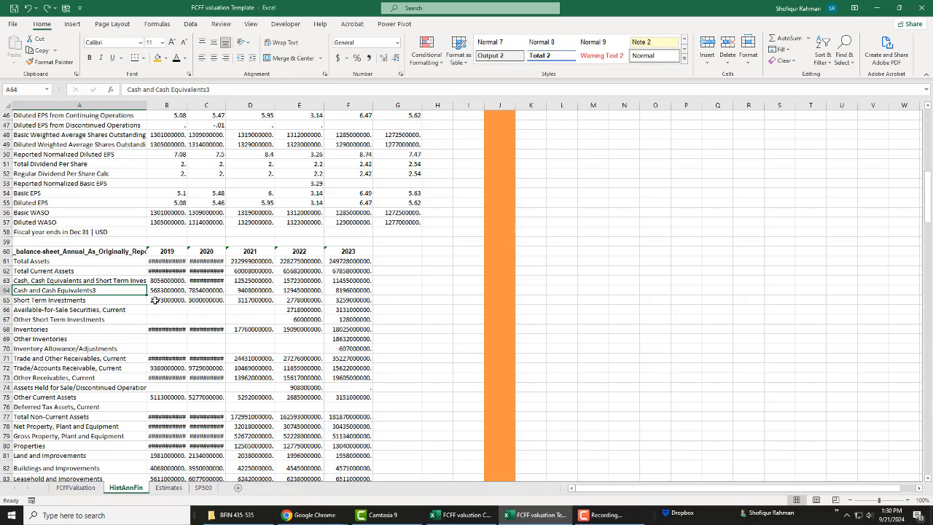
key(ctrl+Page_Up)
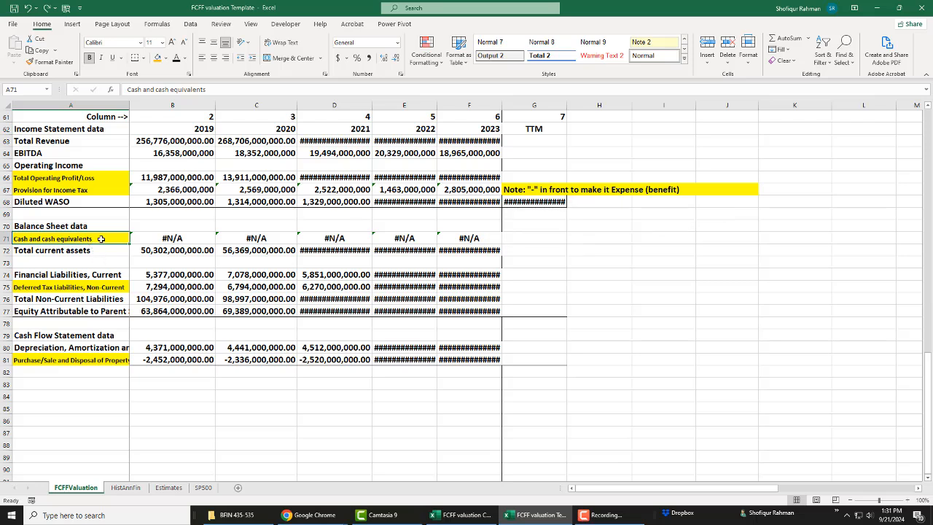
click(125, 488)
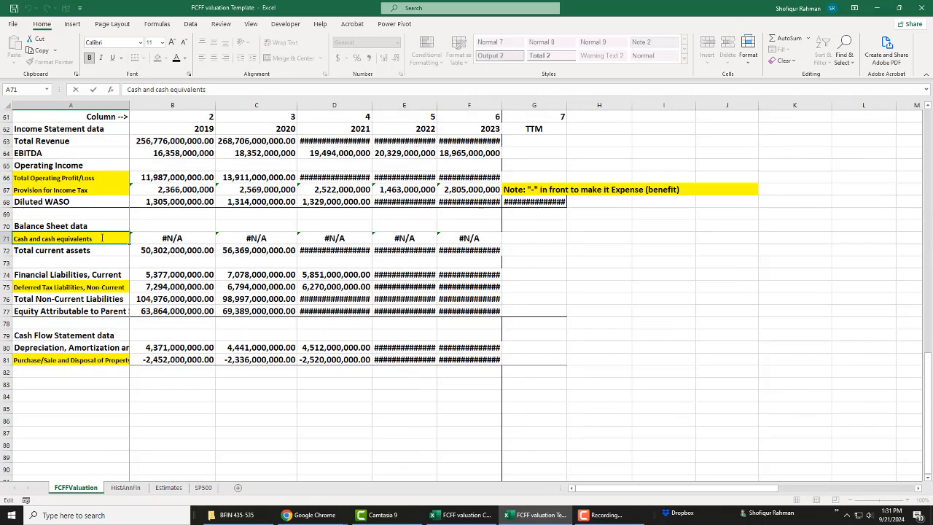
Step: Replace the label in A64 of HistAnnFin with Cash and cash equivalents copied from A71 of FCFFValuation, and check the lookup in B71
drag(104, 238, 13, 239)
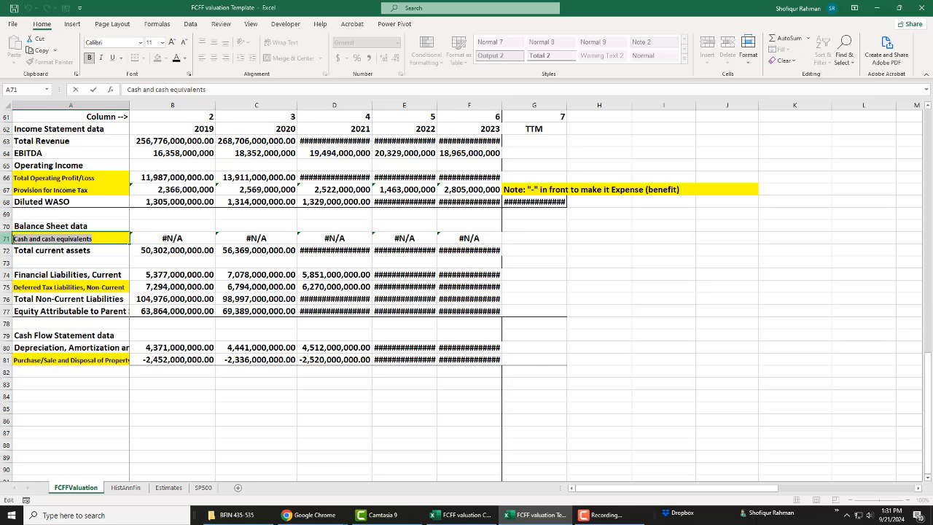
key(ctrl+c)
key(Escape)
key(ctrl+Page_Down)
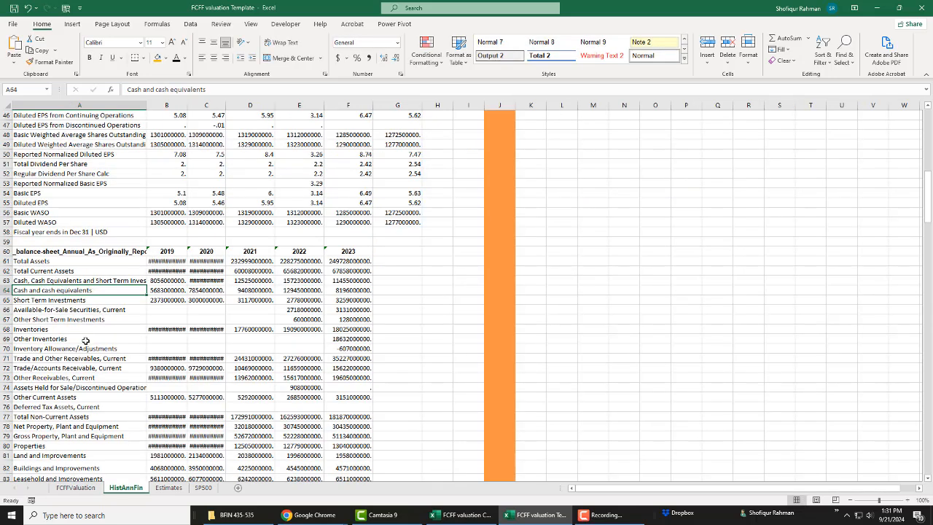
key(Down)
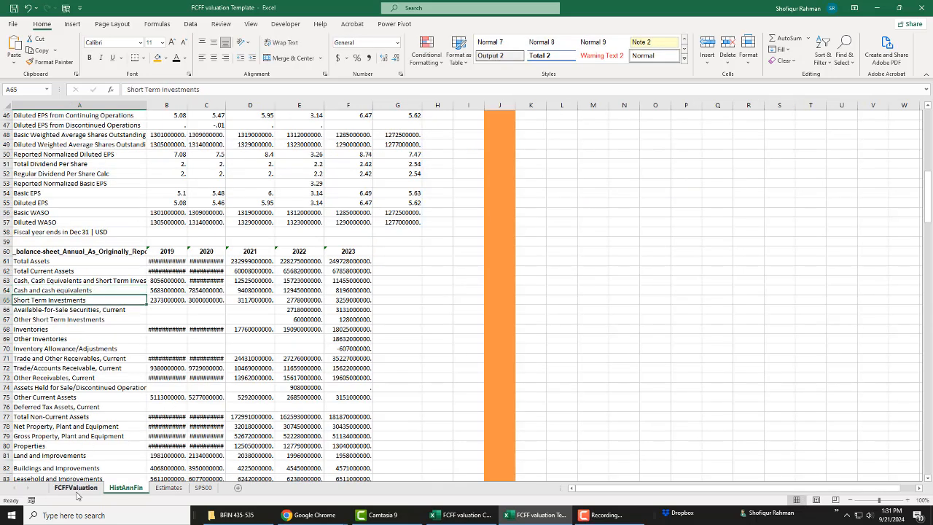
click(75, 490)
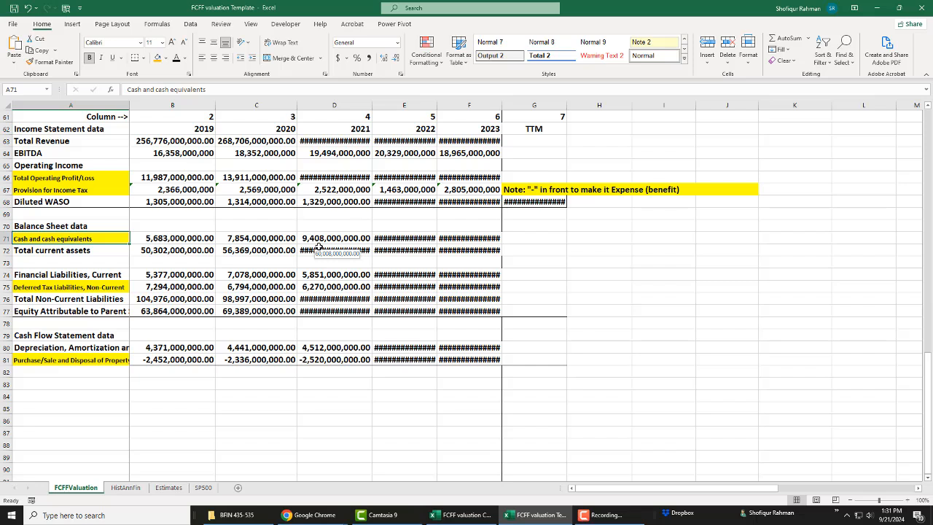
click(197, 239)
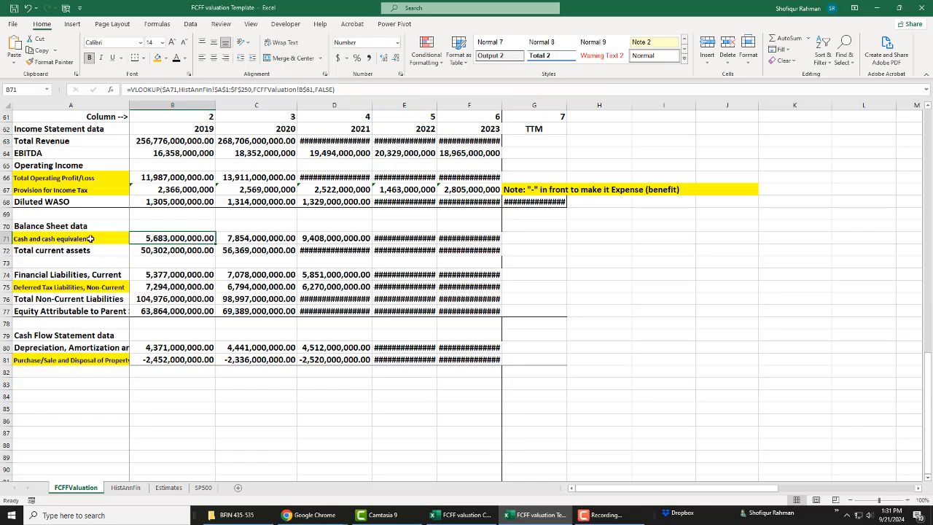
Step: Examine the 2029 revenue growth assumption and the historical median formula in N37, including the range of years it covers
click(172, 372)
scroll(277, 346, up, 6)
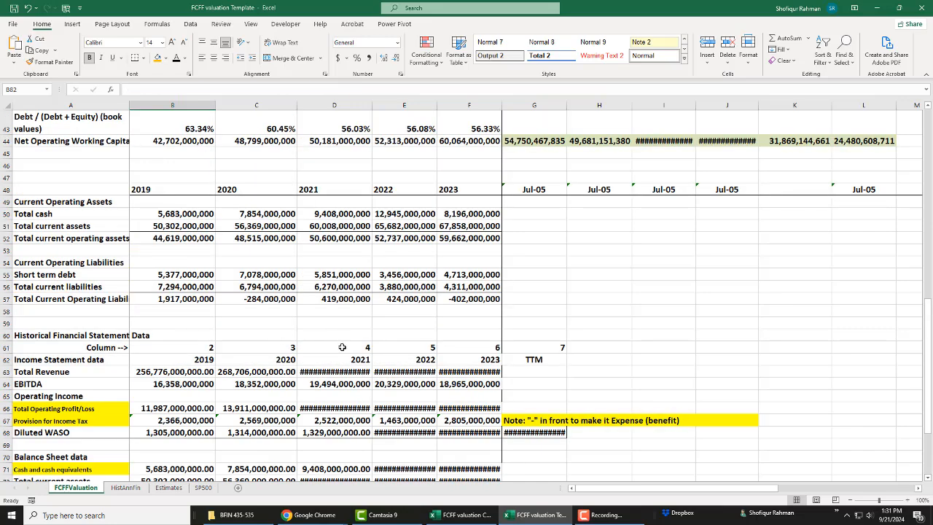
scroll(342, 348, up, 2)
scroll(342, 348, up, 3)
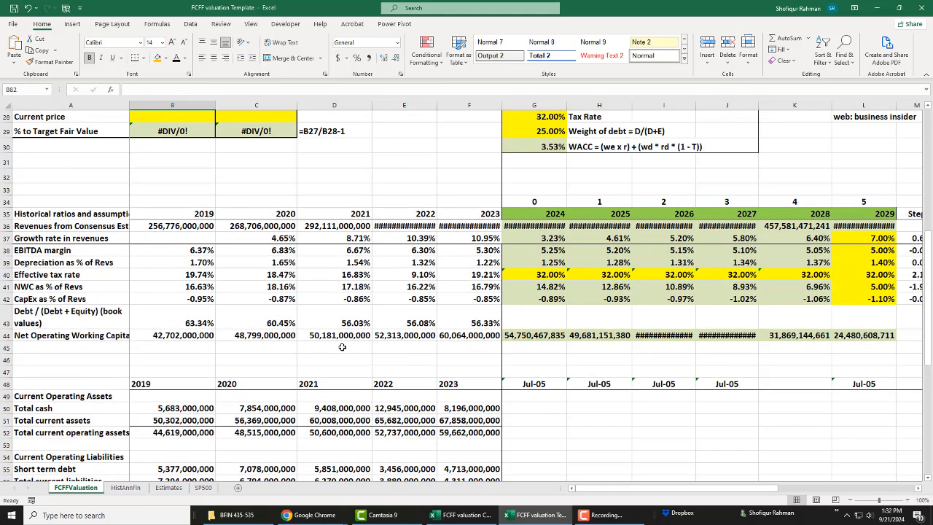
scroll(342, 347, up, 2)
drag(609, 494, 643, 495)
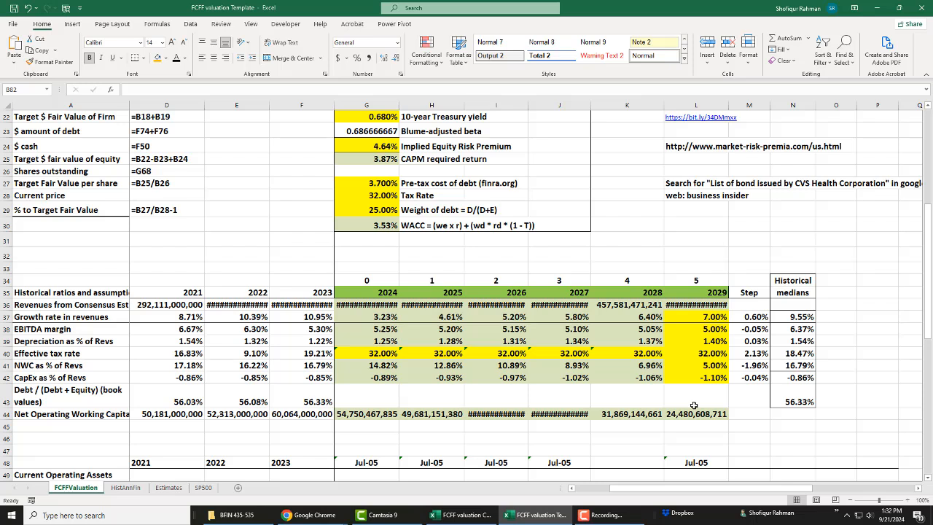
click(711, 318)
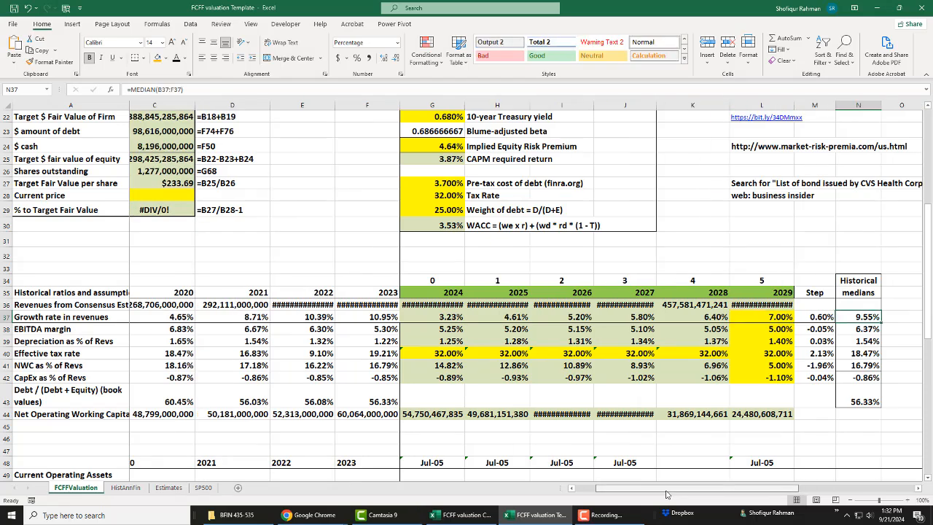
text(:F37))
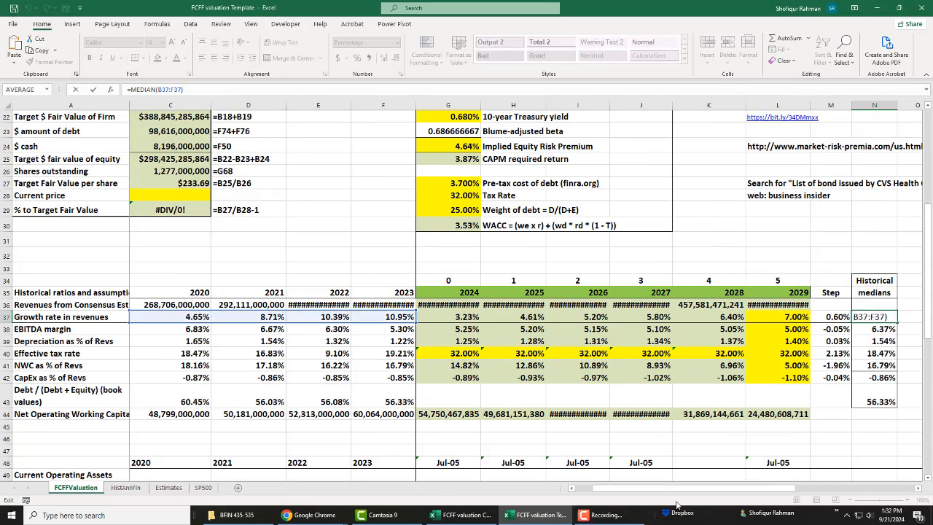
drag(678, 489, 647, 497)
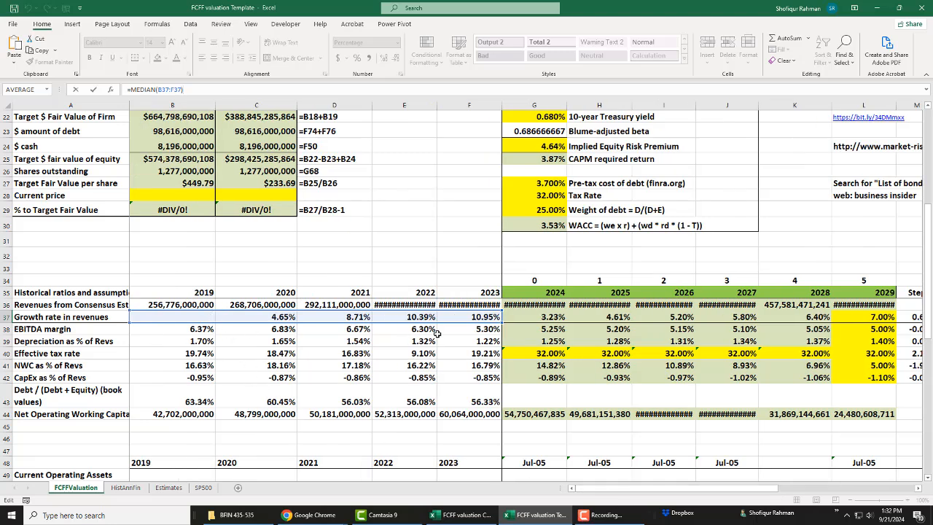
key(ctrl+Return)
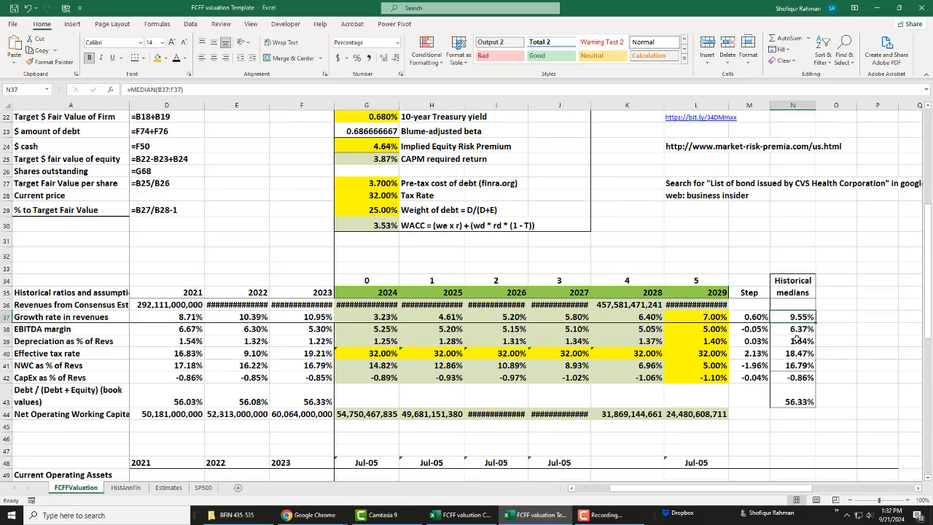
Step: Set the 2029 growth rate in revenues to 9% and the 2029 EBITDA margin to 6%
click(716, 318)
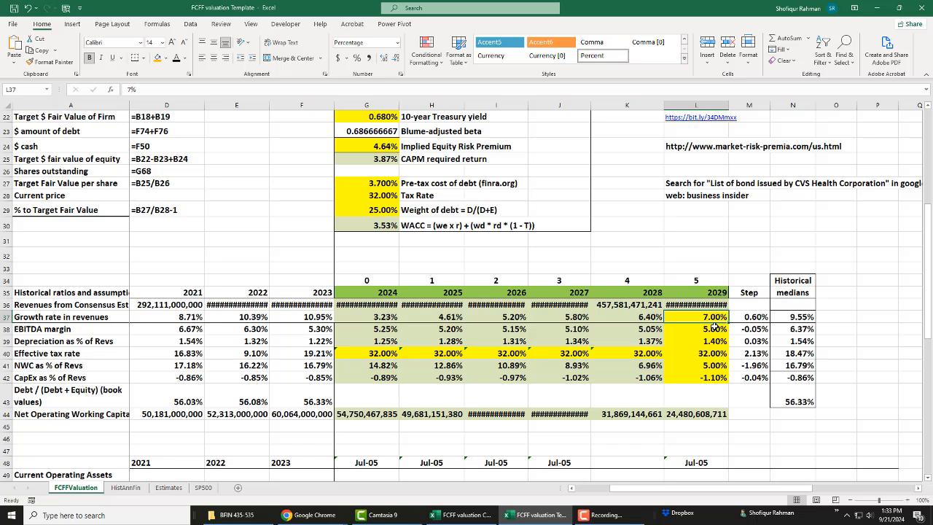
text(9)
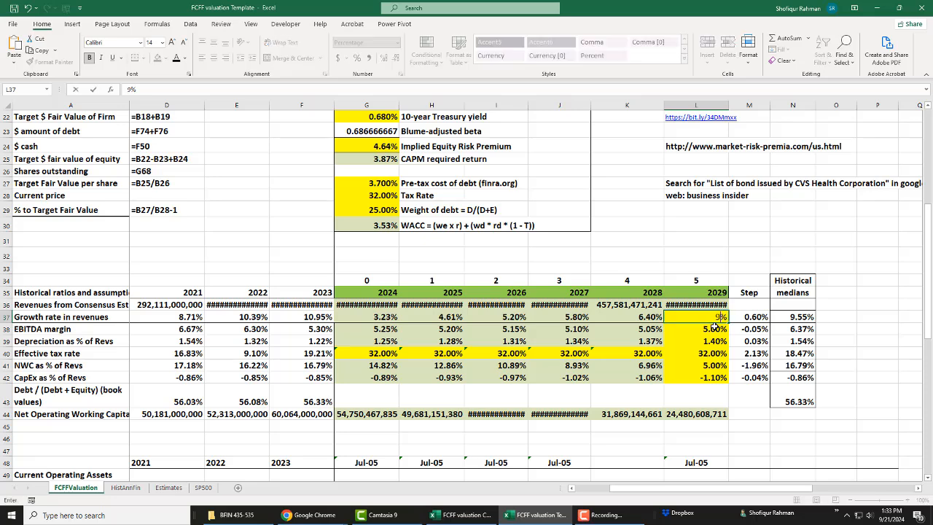
key(Return)
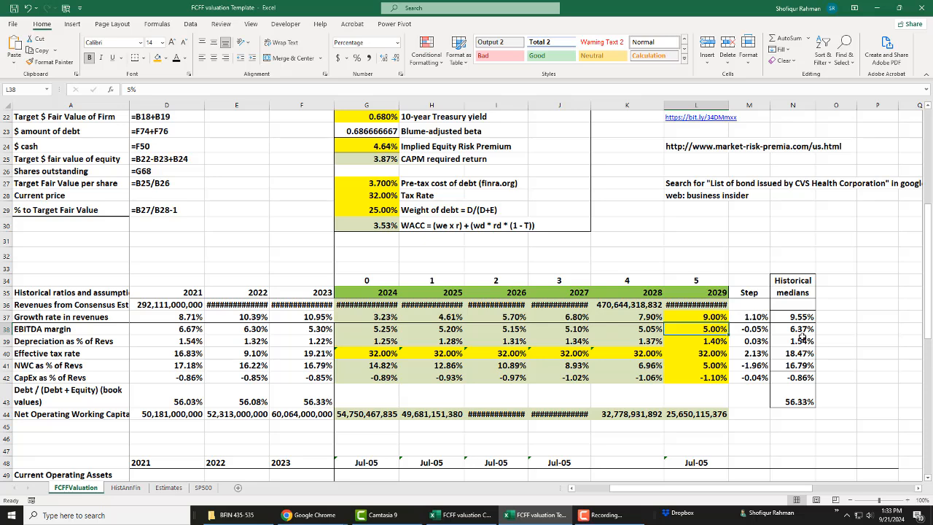
text(6)
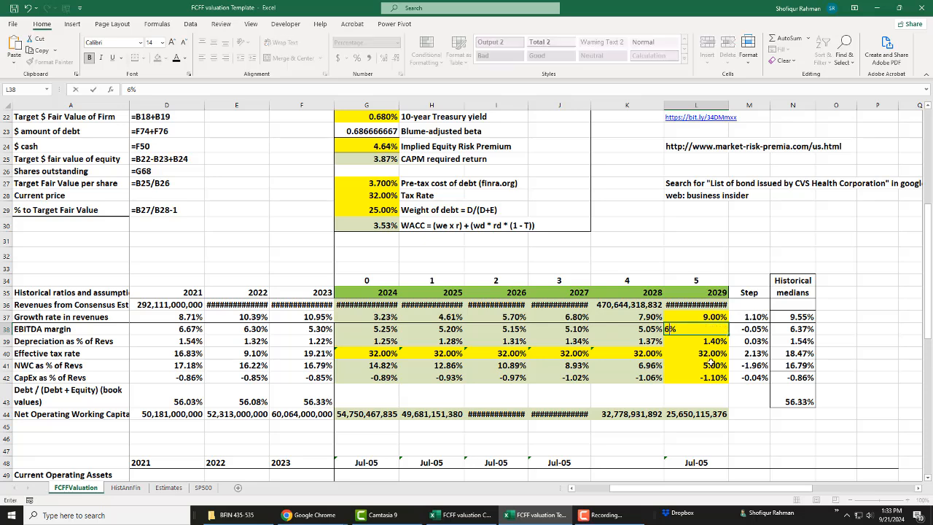
key(Return)
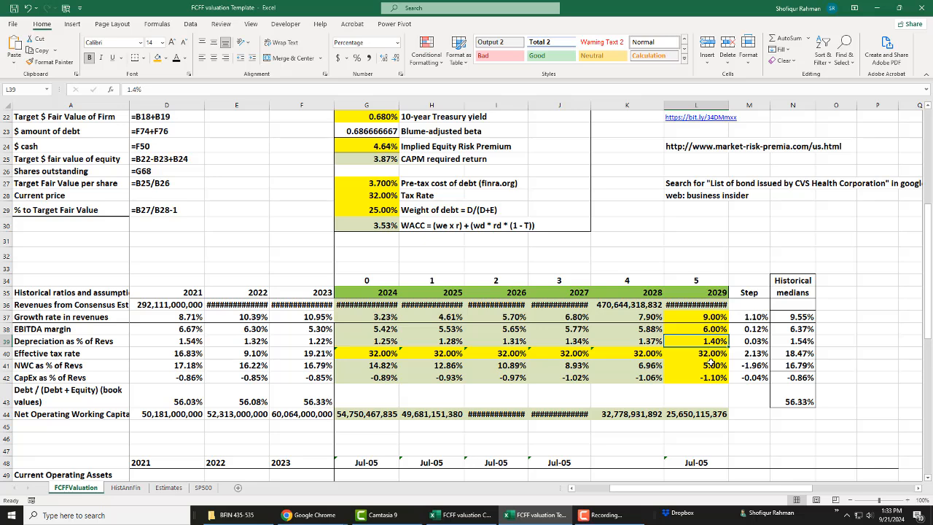
Step: Set 2029 depreciation as a percentage of revenues to 1.5% and the 2029 effective tax rate to 18.5%
text(1.5)
key(Return)
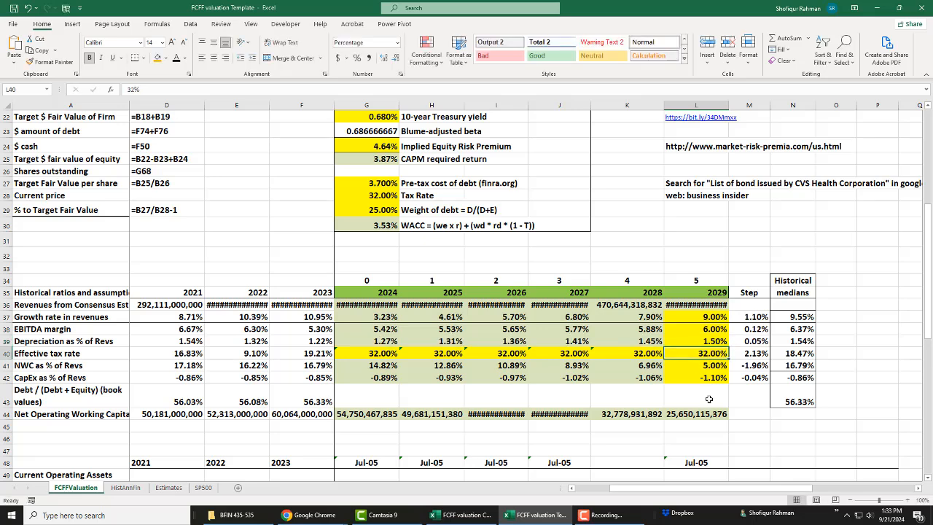
text(18.5%)
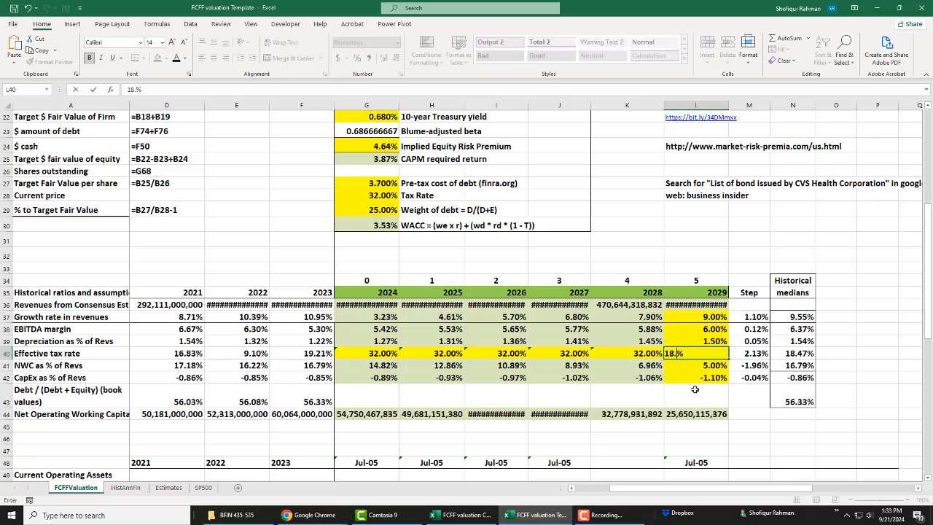
key(Return)
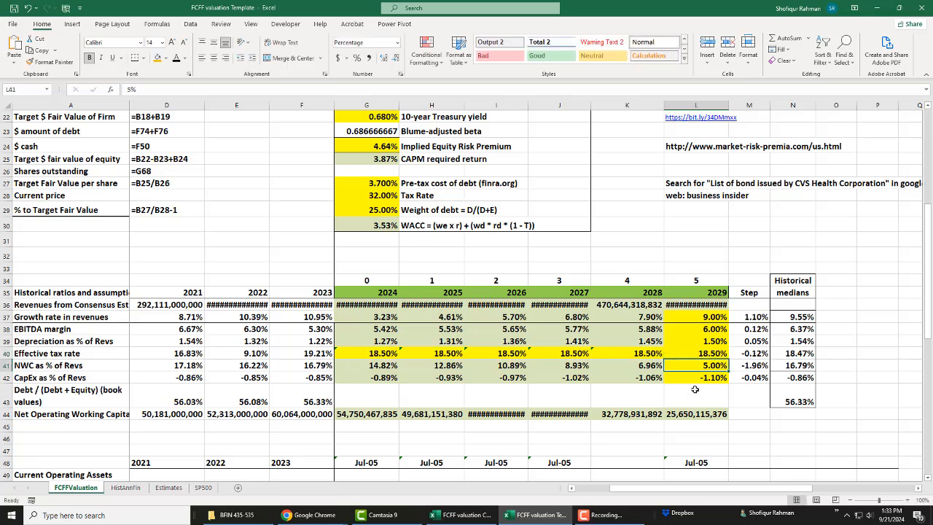
Step: Set 2029 net working capital to 17% of revenues and 2029 CapEx to -1% of revenues
text(17%)
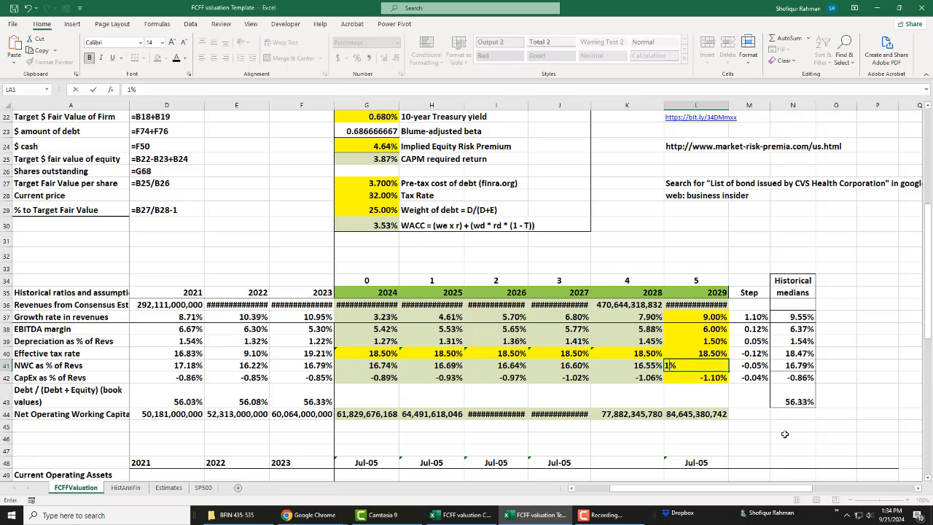
key(Return)
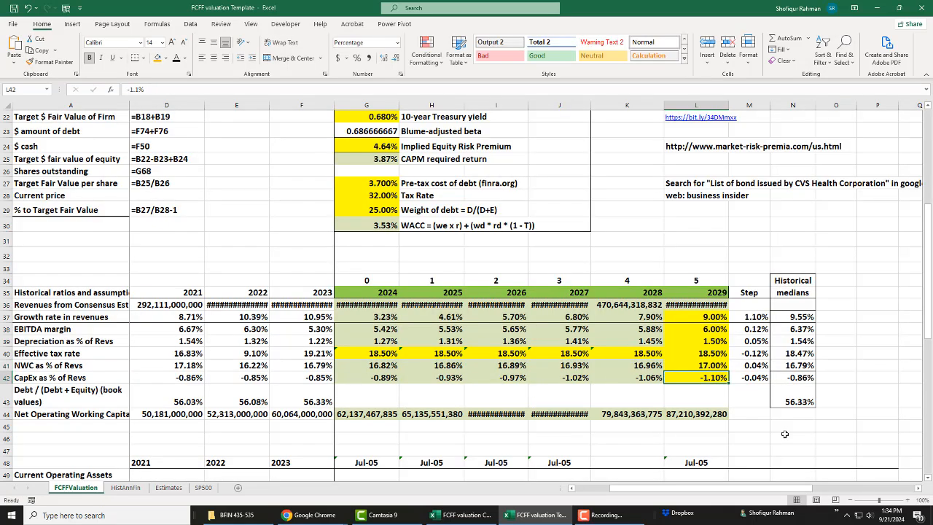
text(-1%)
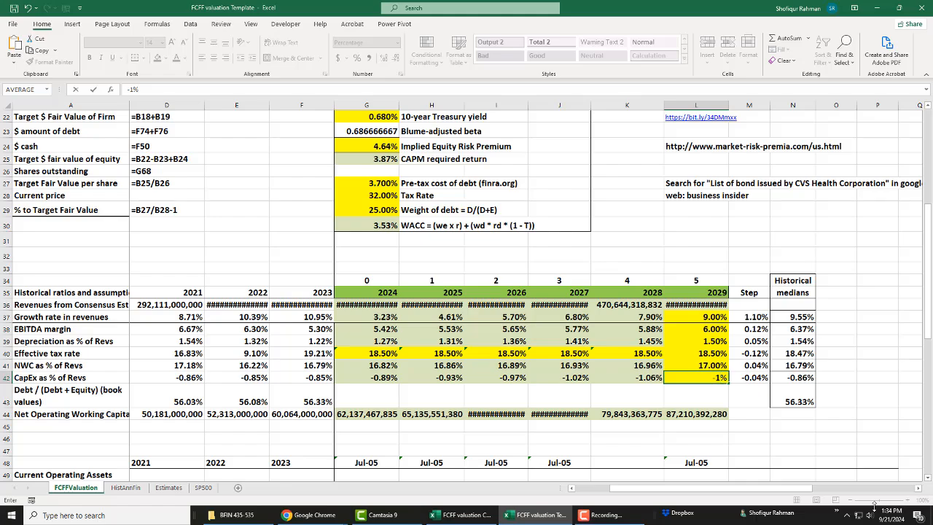
key(Return)
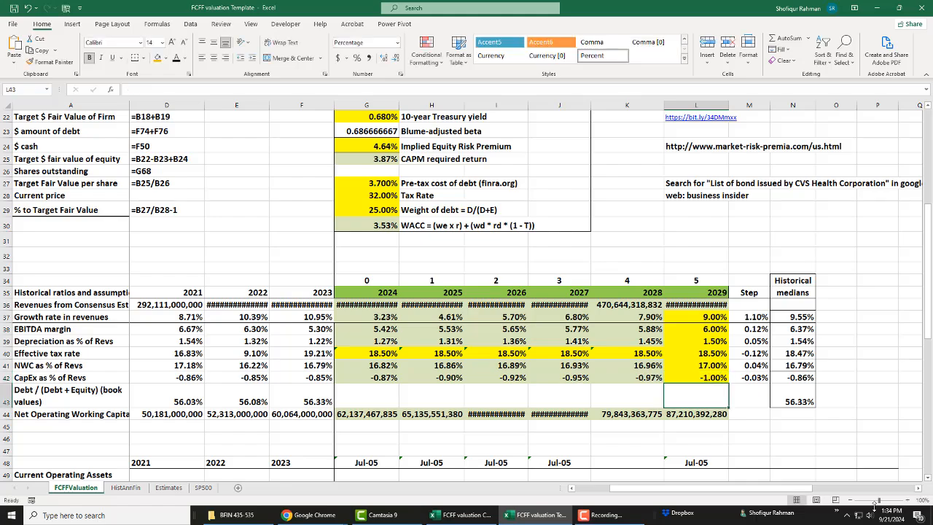
Step: Copy the bit.ly source link beside the 10-year Treasury yield in L22 and open it in a new Chrome tab
scroll(785, 427, up, 2)
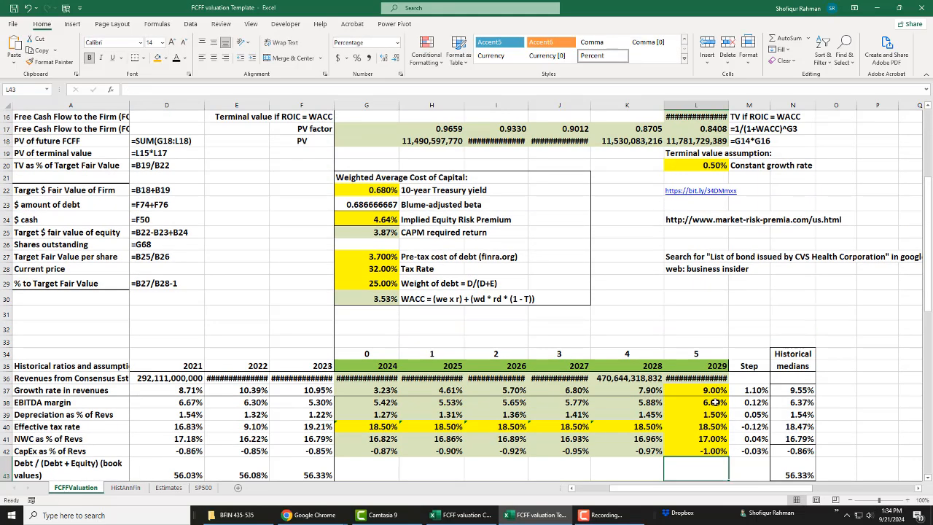
scroll(715, 402, up, 3)
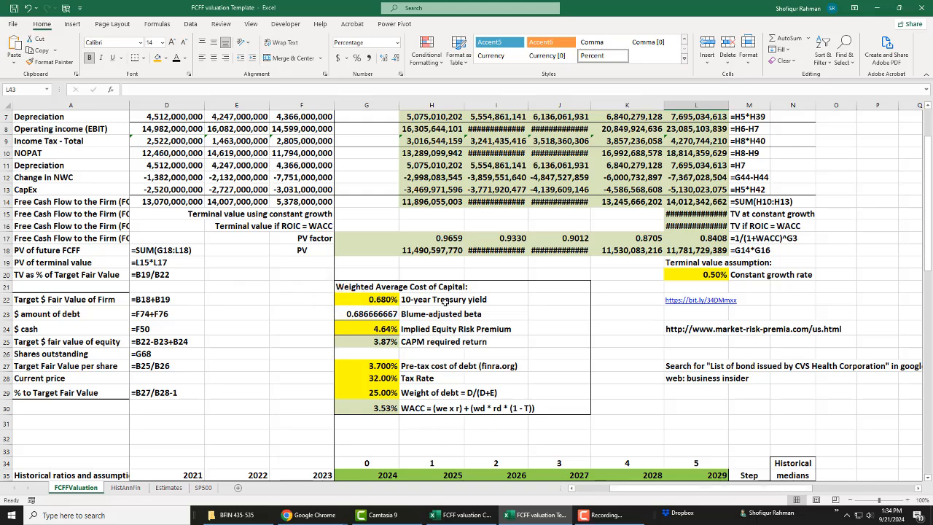
key(Right)
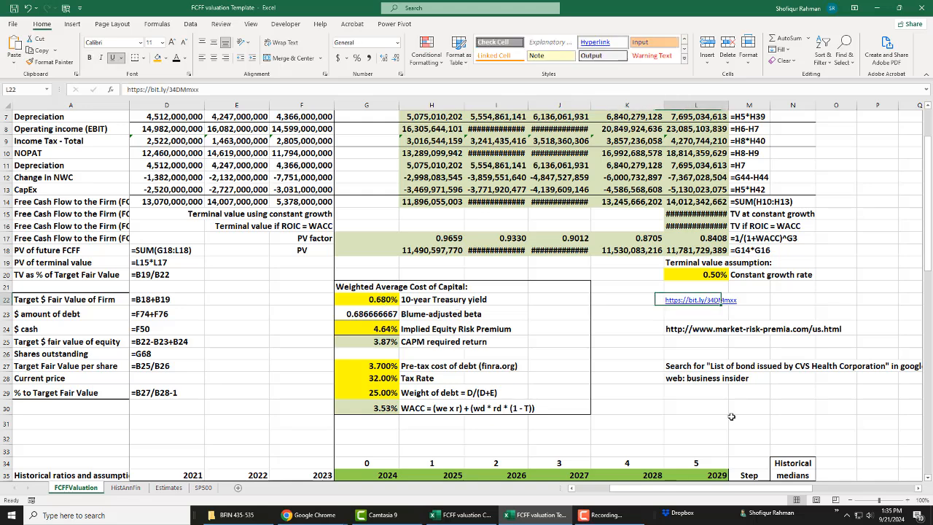
drag(201, 89, 97, 90)
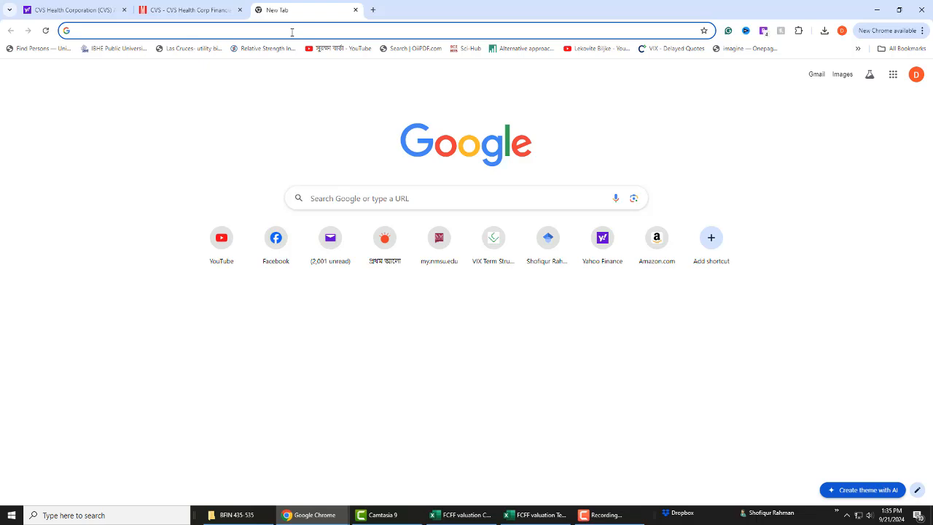
text(https://bit.ly/34DMmxx)
key(Return)
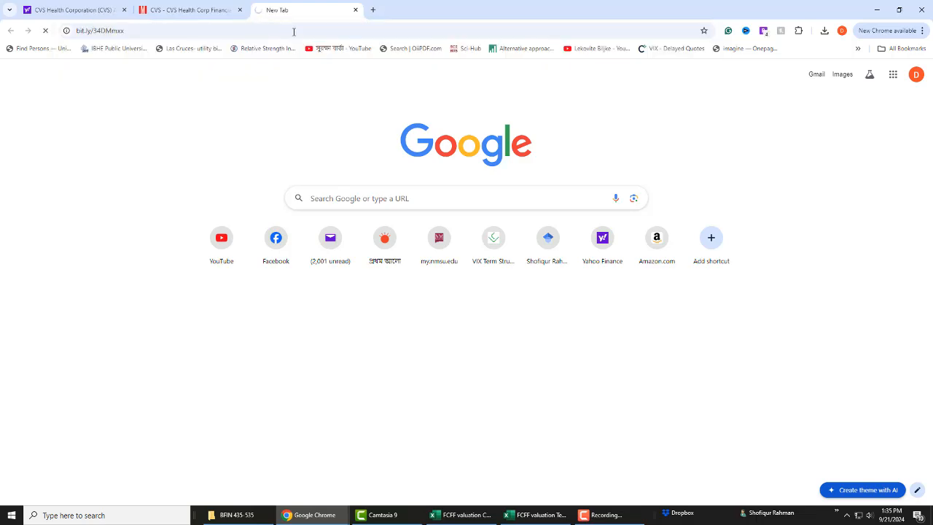
Step: Display the Daily Treasury Par Yield Curve Rates for the 2024 time period
scroll(339, 377, down, 2)
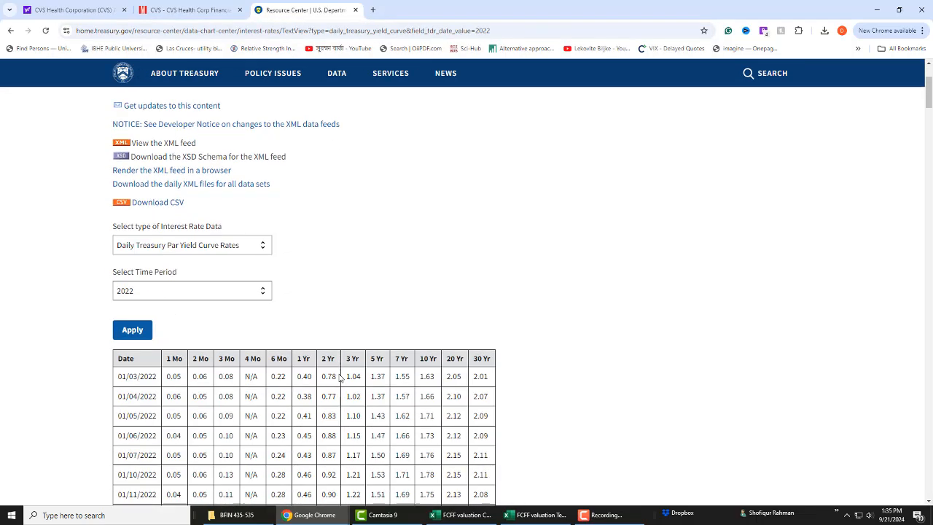
click(262, 291)
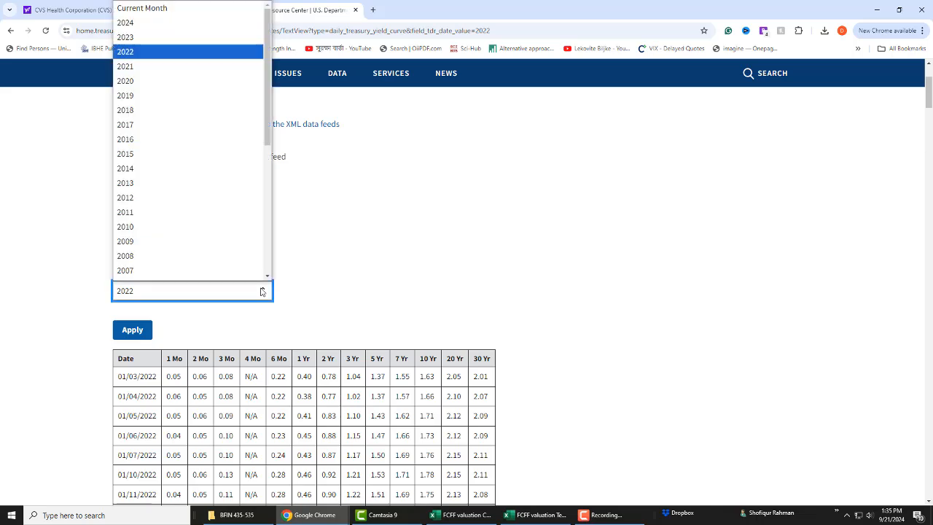
click(164, 23)
click(132, 330)
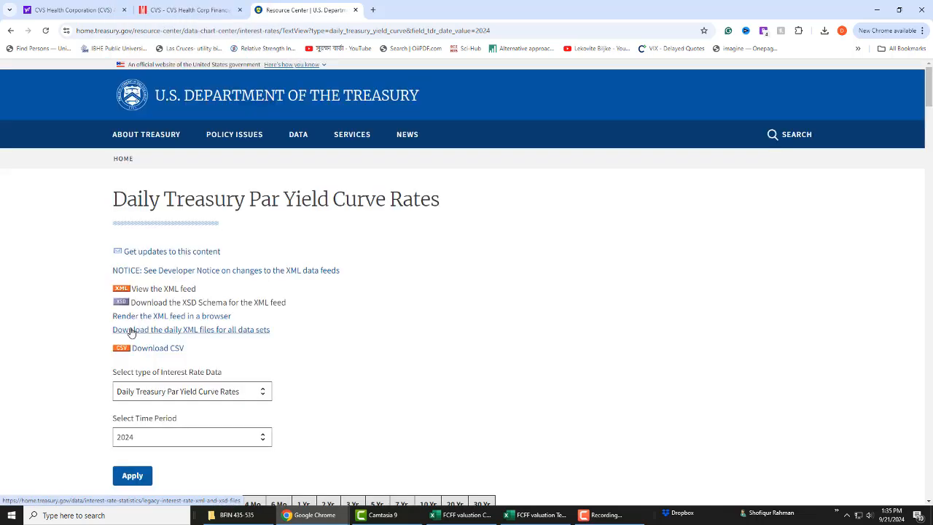
scroll(423, 411, down, 3)
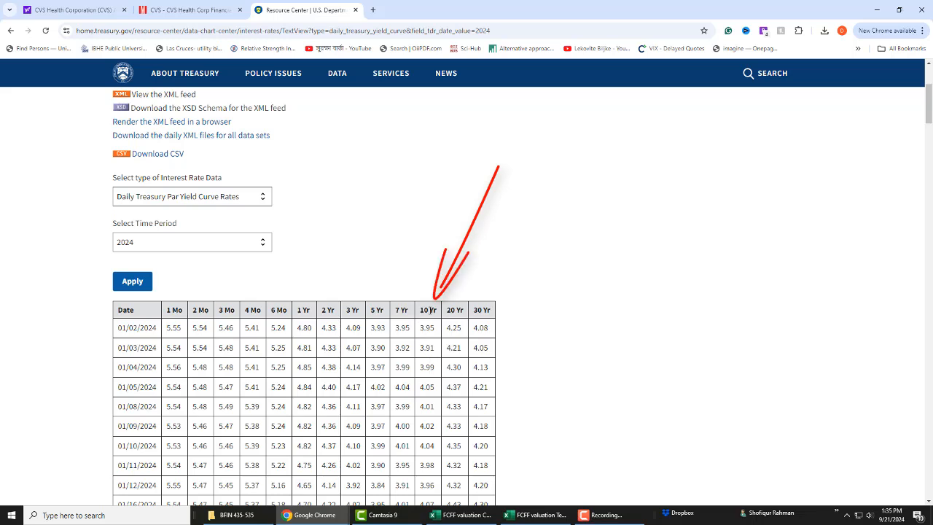
Step: Look up the 10 Yr rate in the 2024 table, return to Excel and set the 10-year Treasury yield to 3.73%
triple_click(430, 310)
scroll(432, 331, down, 1)
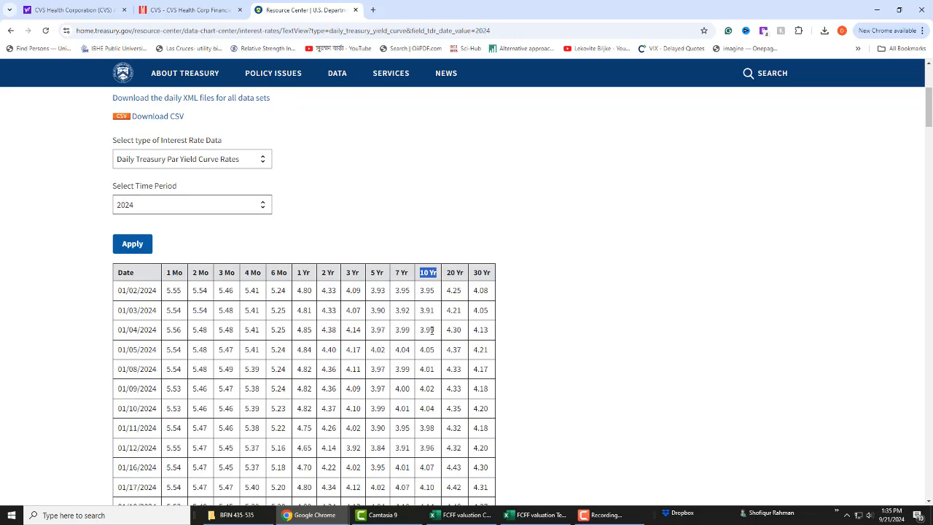
scroll(431, 331, down, 20)
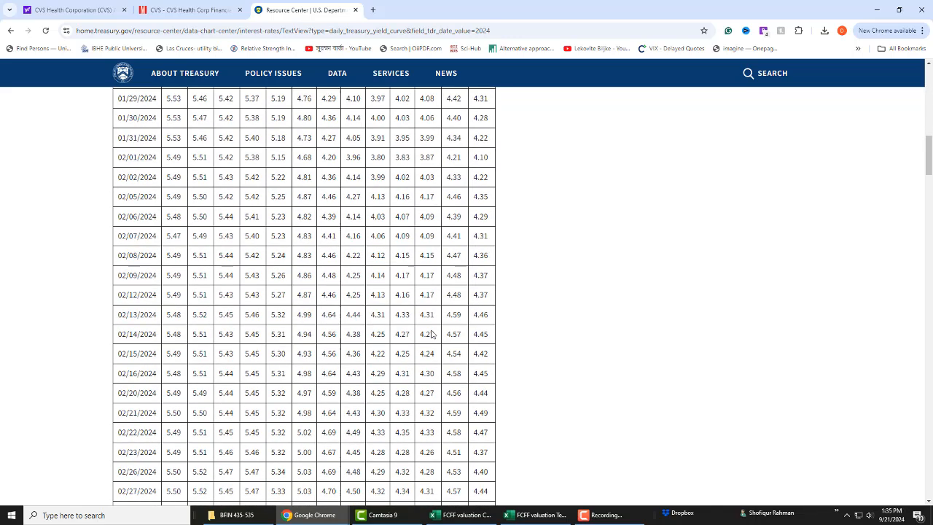
scroll(419, 414, up, 3)
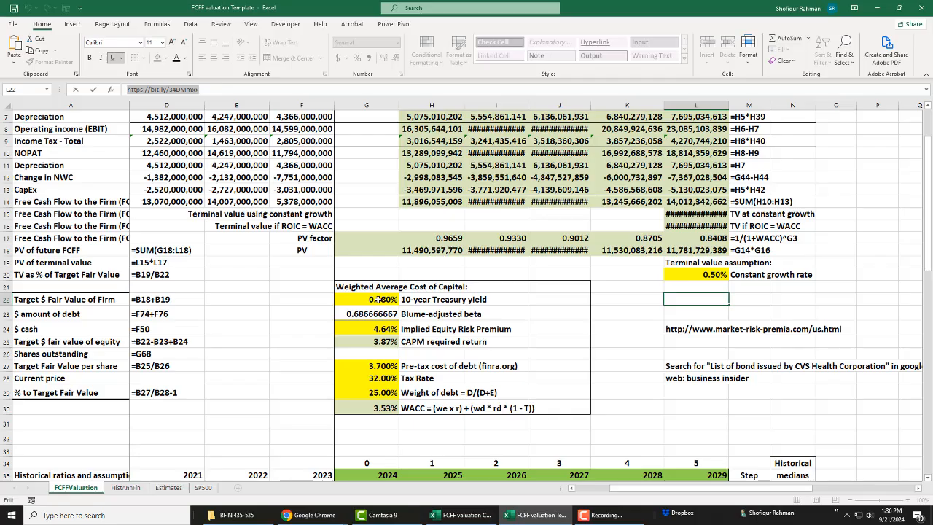
click(379, 301)
text(3.)
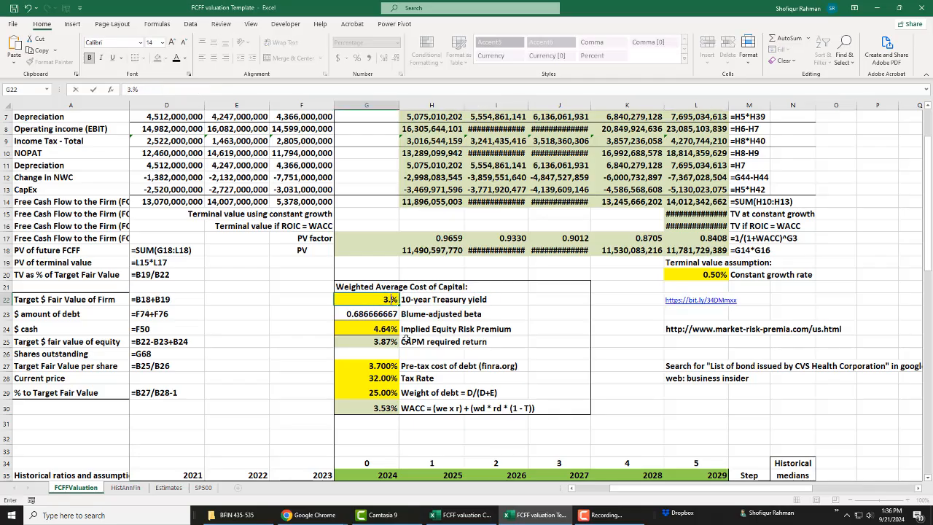
text(73)
key(Return)
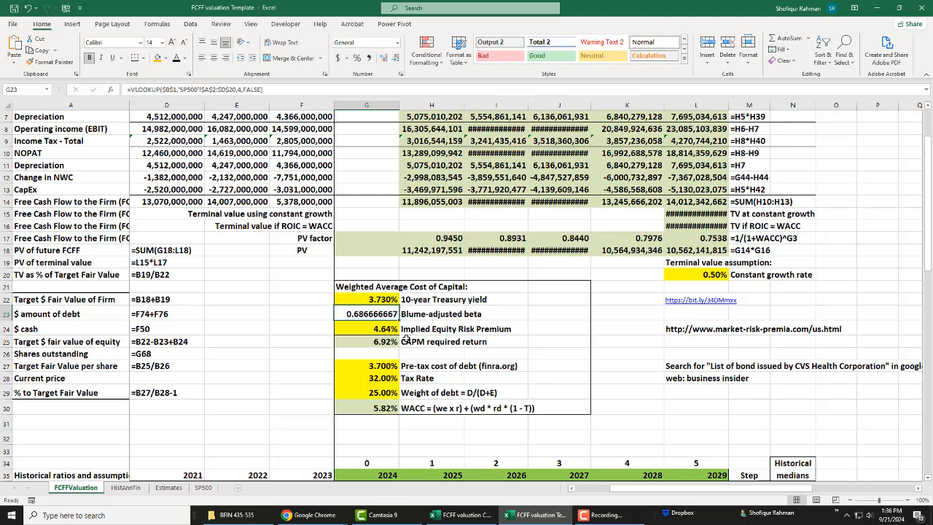
Step: Copy the market-risk-premia.com/us.html address from L24 and open it in a new Chrome tab
click(651, 329)
click(690, 329)
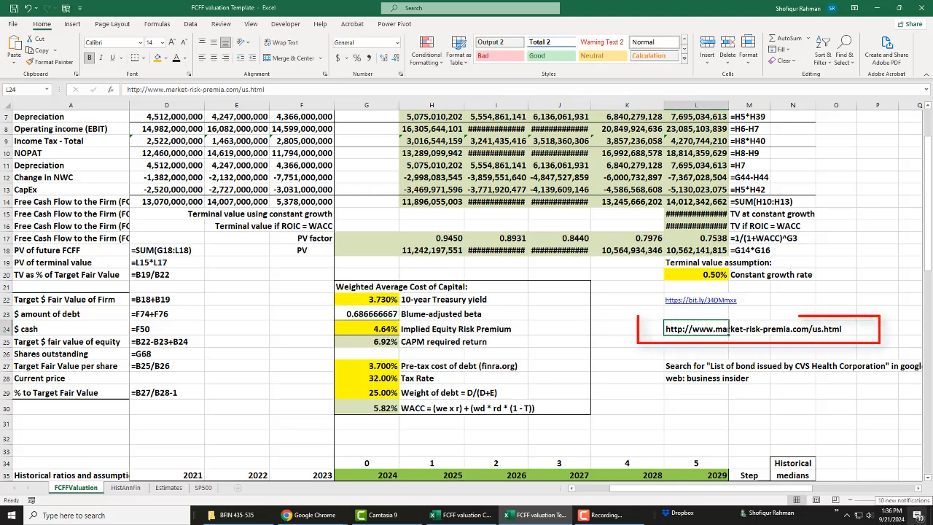
drag(289, 89, 101, 85)
key(ctrl+c)
key(Escape)
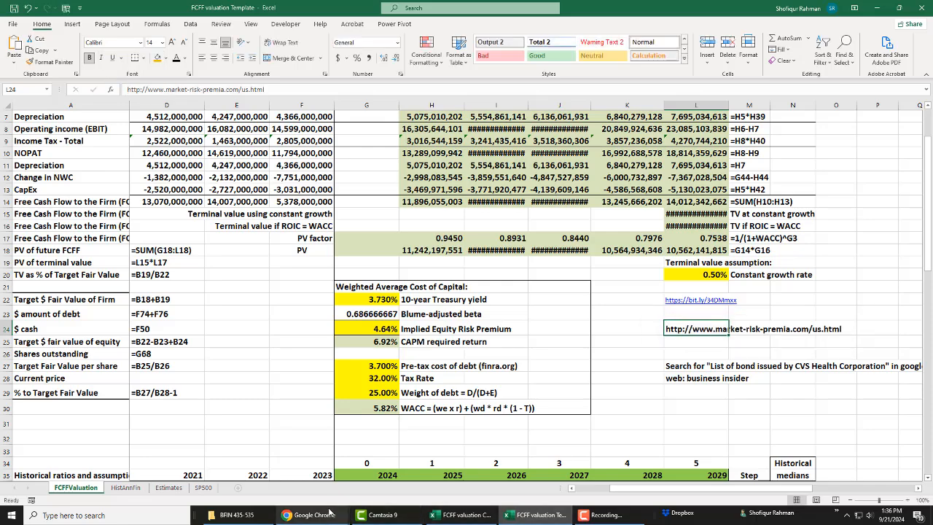
mouse_move(323, 523)
click(416, 466)
key(ctrl+t)
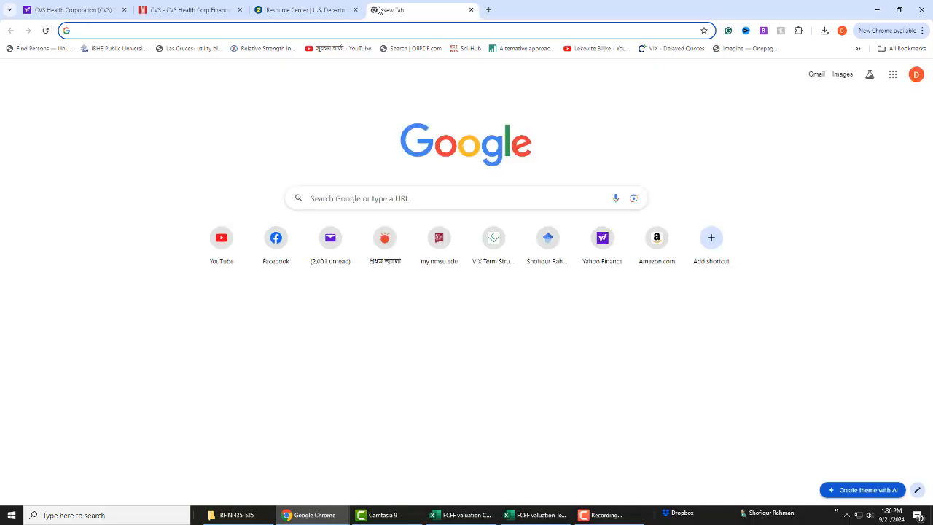
key(ctrl+v)
key(Return)
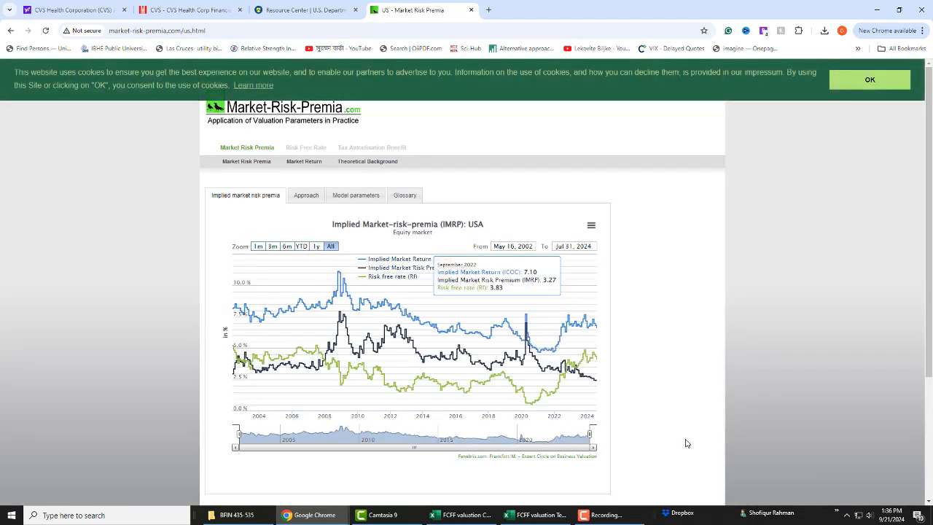
Step: Check the latest Implied Market Risk Premium on the USA chart, return to Excel and set the Implied Equity Risk Premium to 2.51%
drag(644, 403, 632, 387)
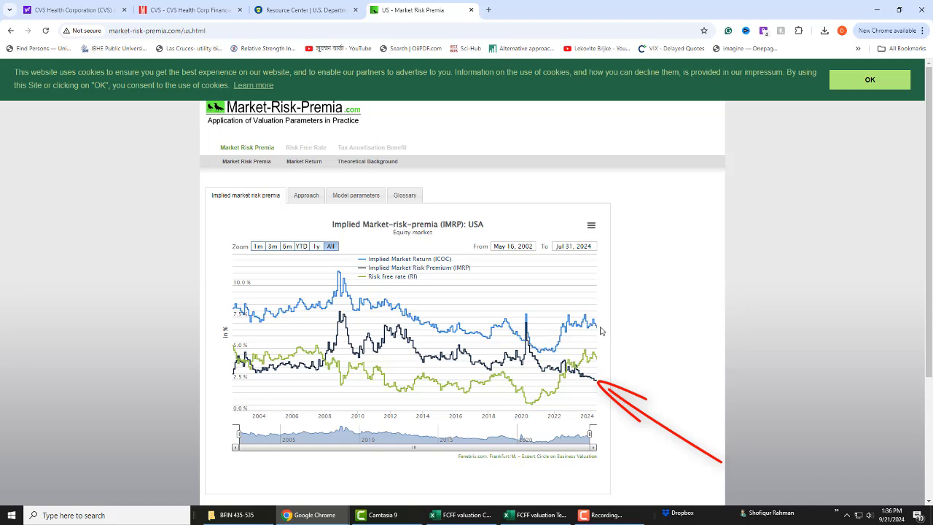
mouse_move(595, 360)
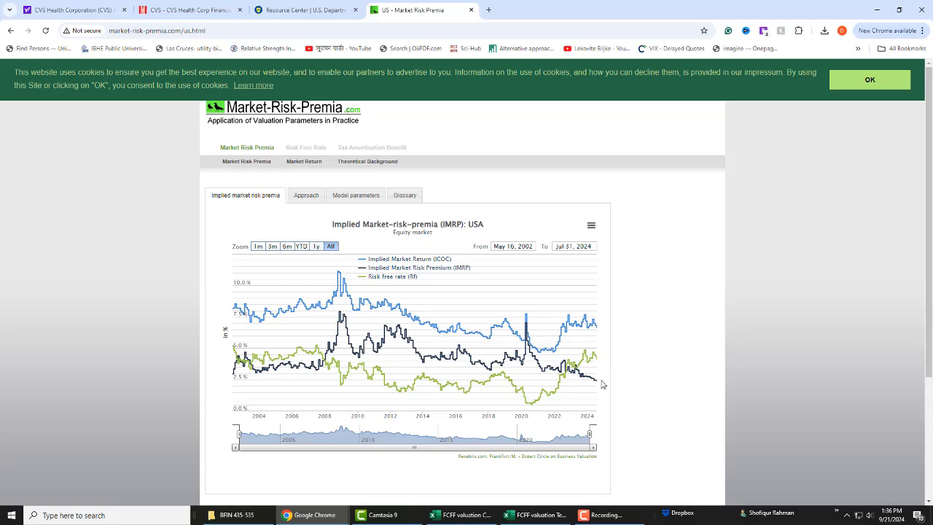
mouse_move(598, 388)
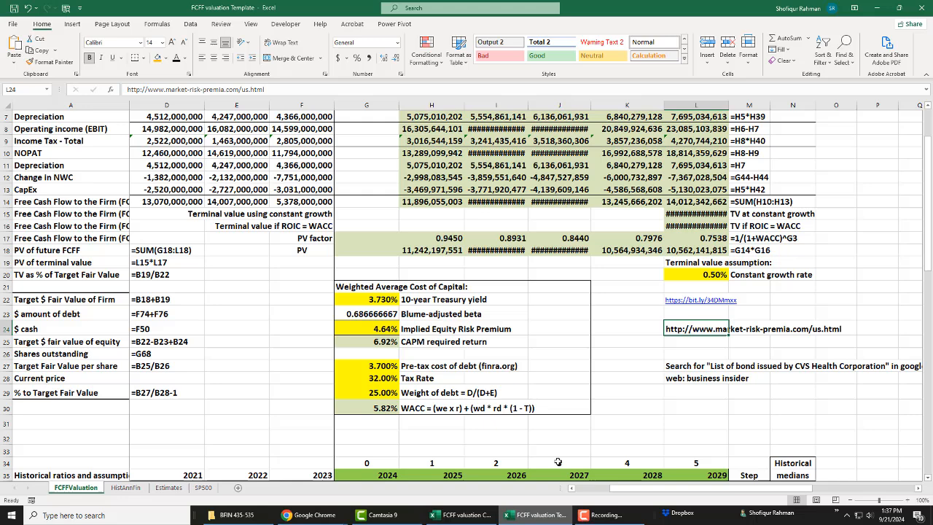
click(386, 329)
text(2.51)
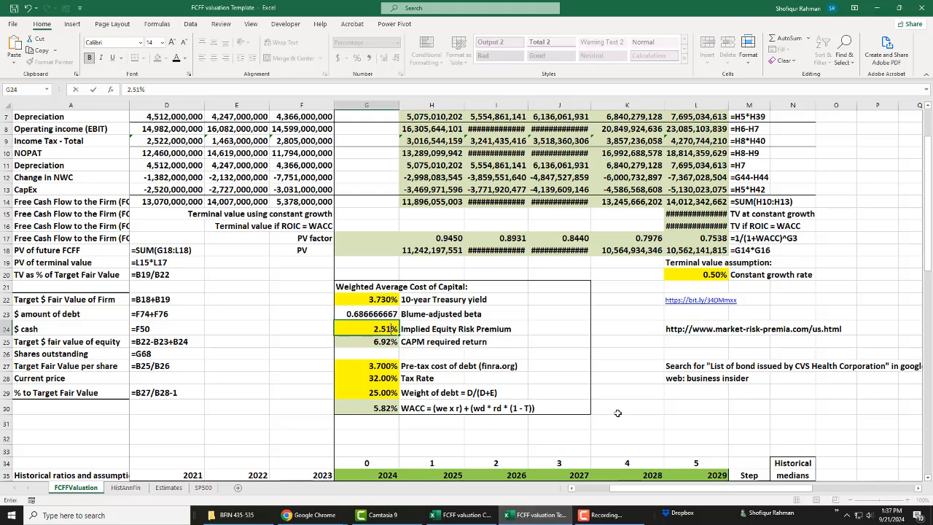
key(Return)
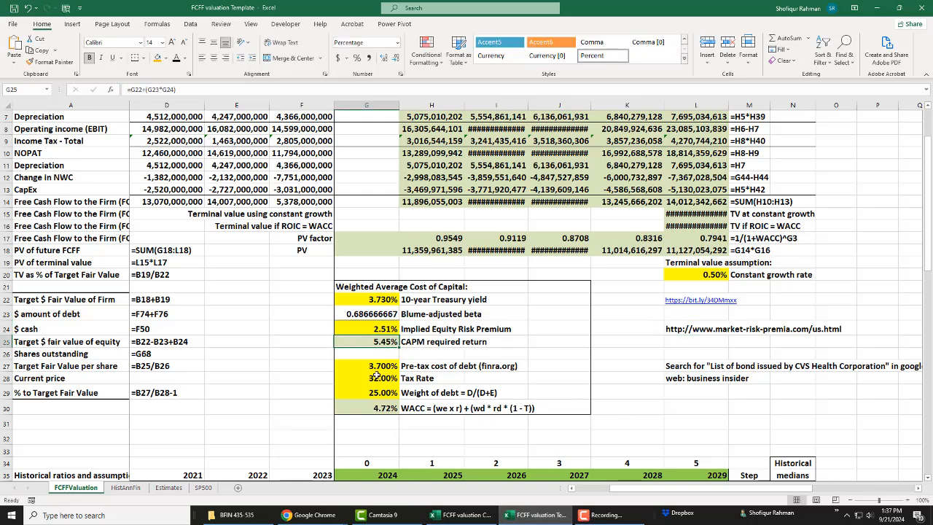
Step: Search Google for "List of bond issued by CVS Health Corporation" using the text in L27 and open the Markets Insider CVS bond page
click(377, 366)
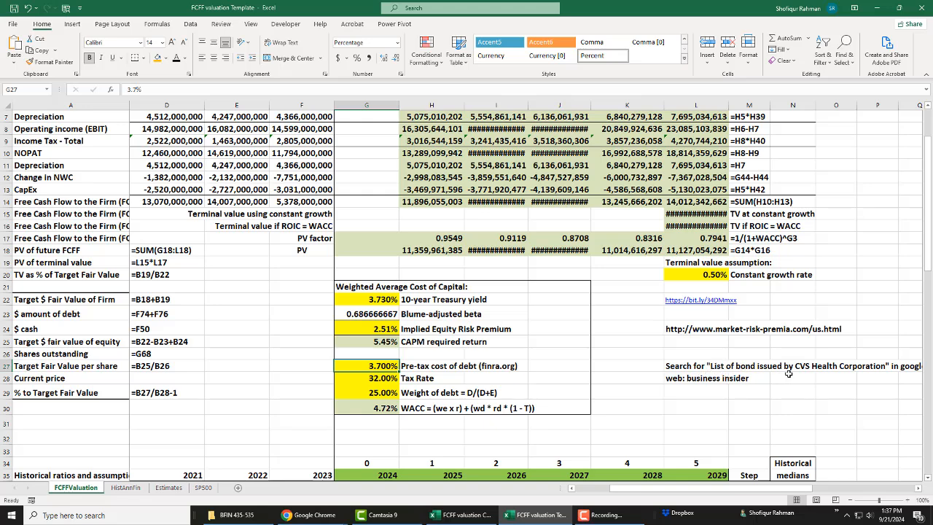
click(721, 369)
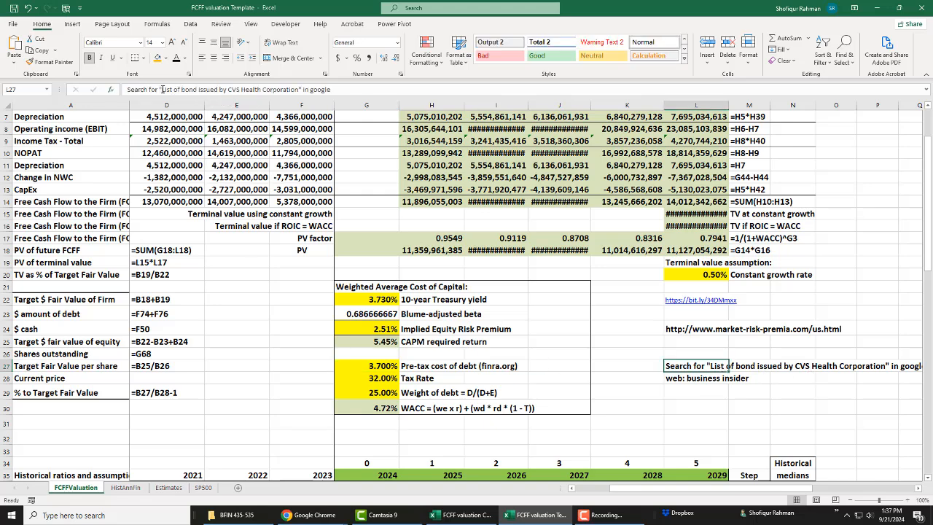
drag(162, 89, 298, 91)
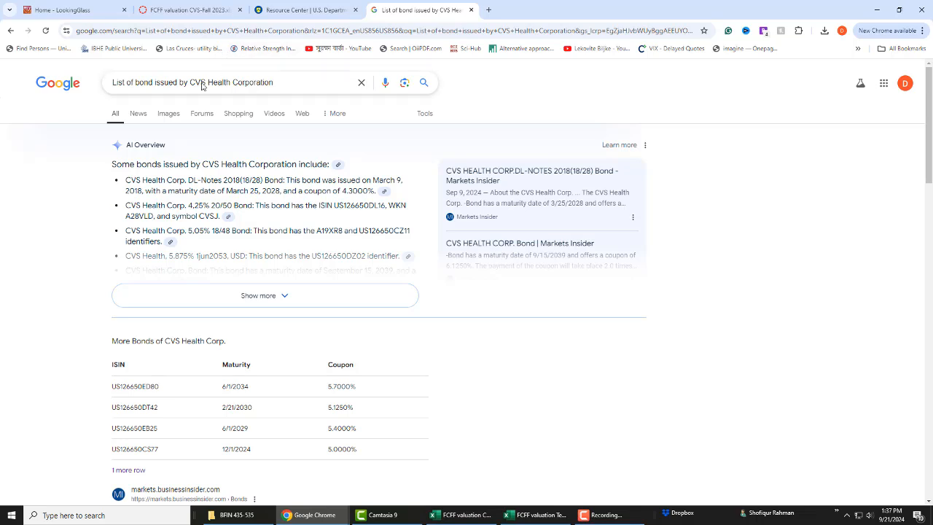
scroll(186, 302, down, 2)
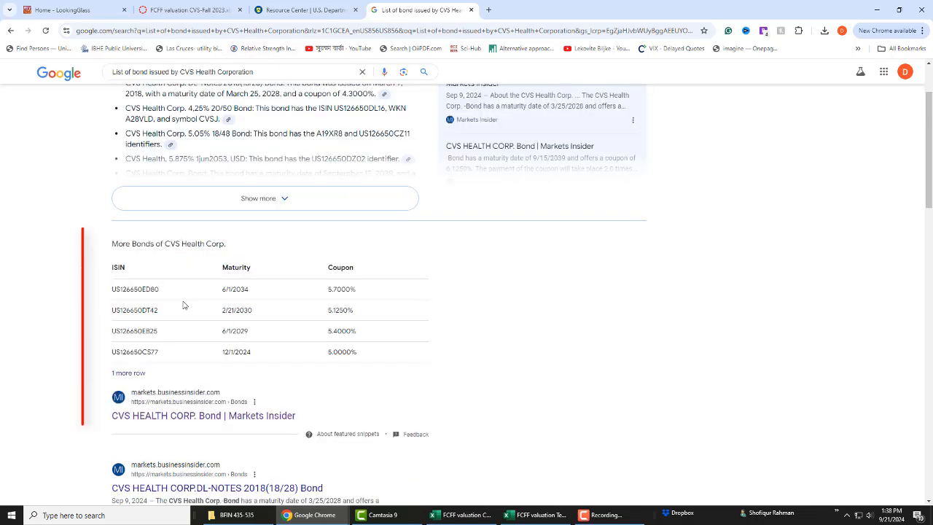
click(207, 421)
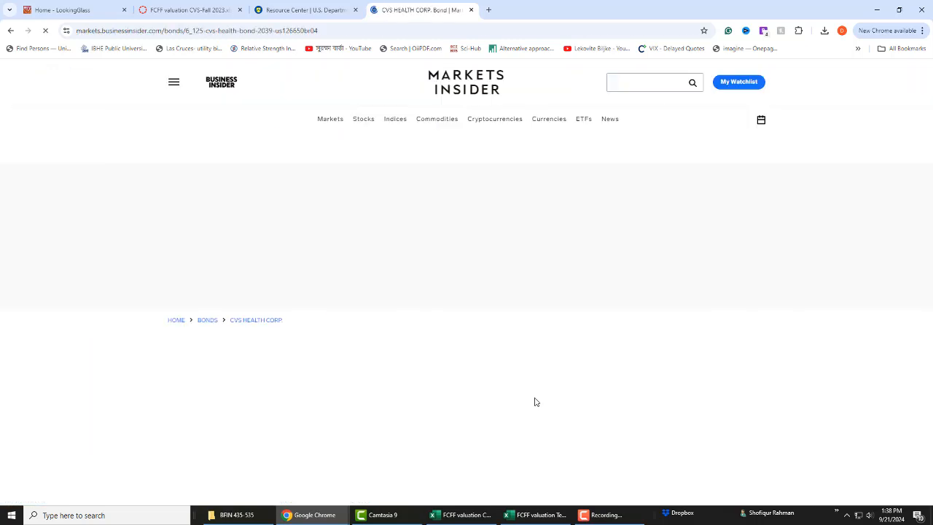
scroll(620, 402, down, 7)
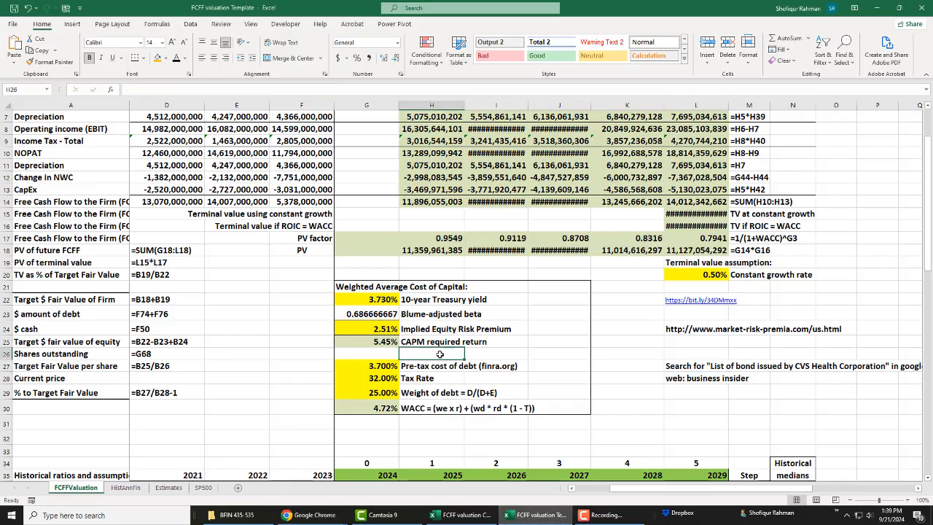
Step: Return to Excel and set the pre-tax cost of debt in G27 to 4.9652%
click(373, 369)
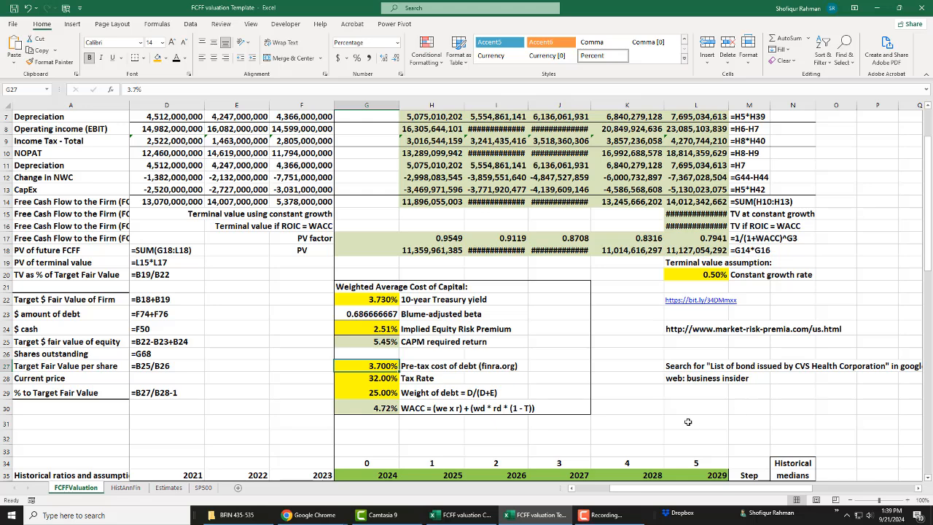
text(4)
text(.9652)
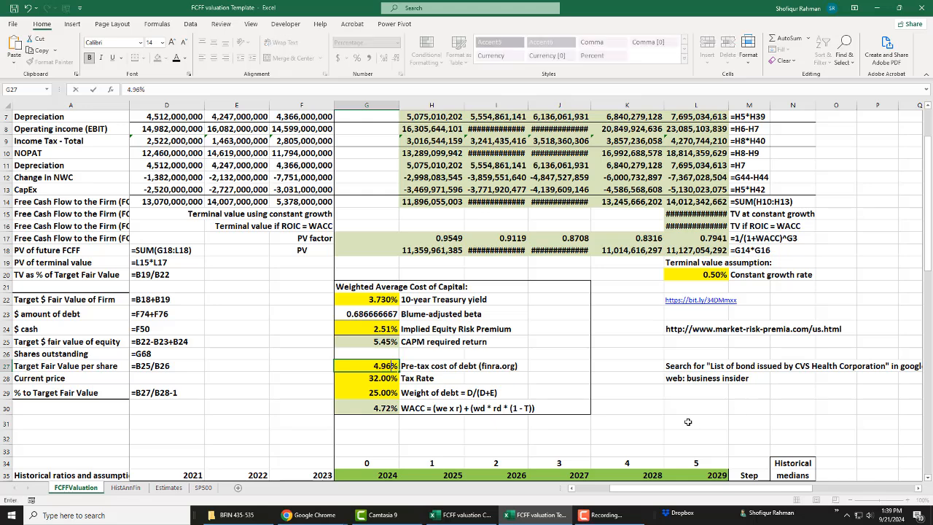
key(Return)
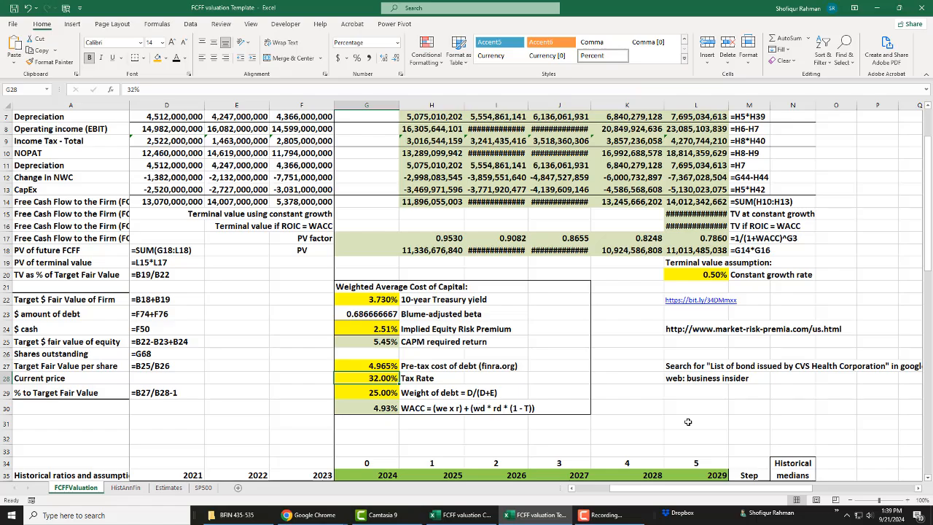
Step: Switch to FactSet in Chrome, search for "cvs" and open the CVS Health Corporation company page
key(alt+Tab)
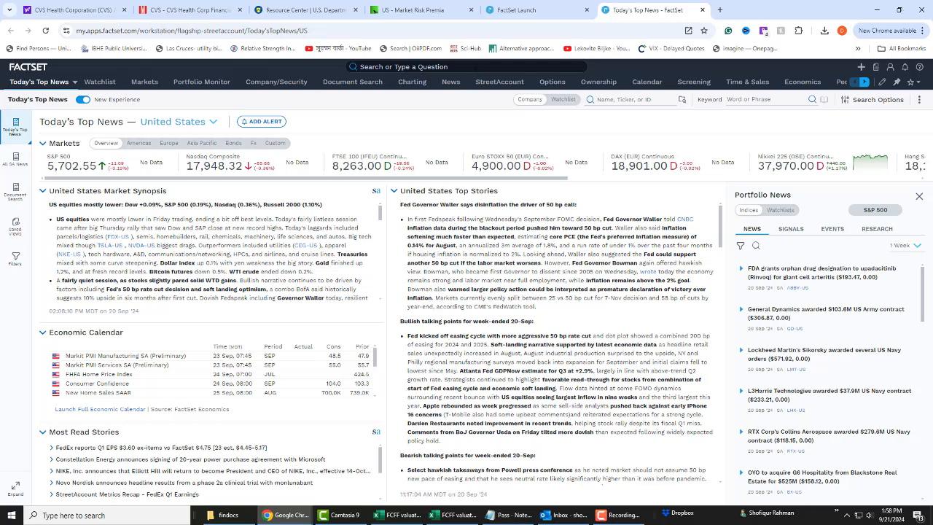
click(476, 66)
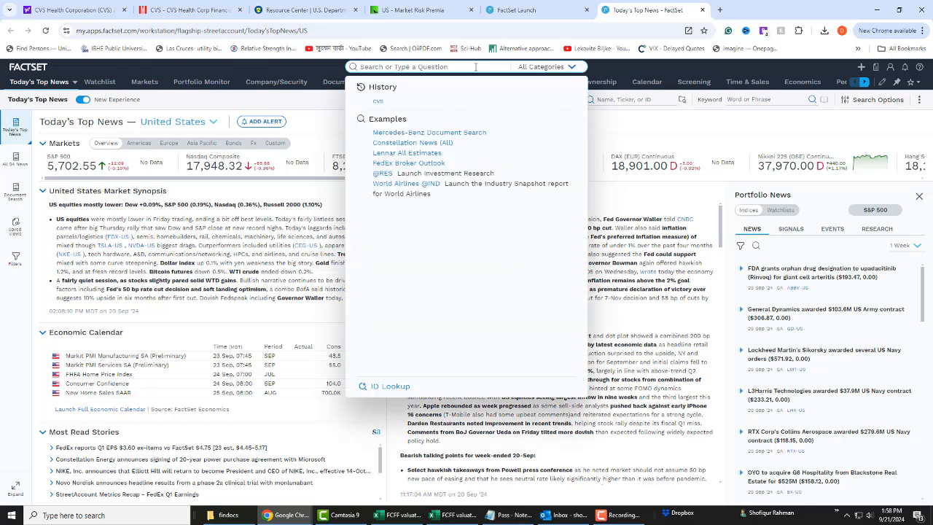
text(cvs)
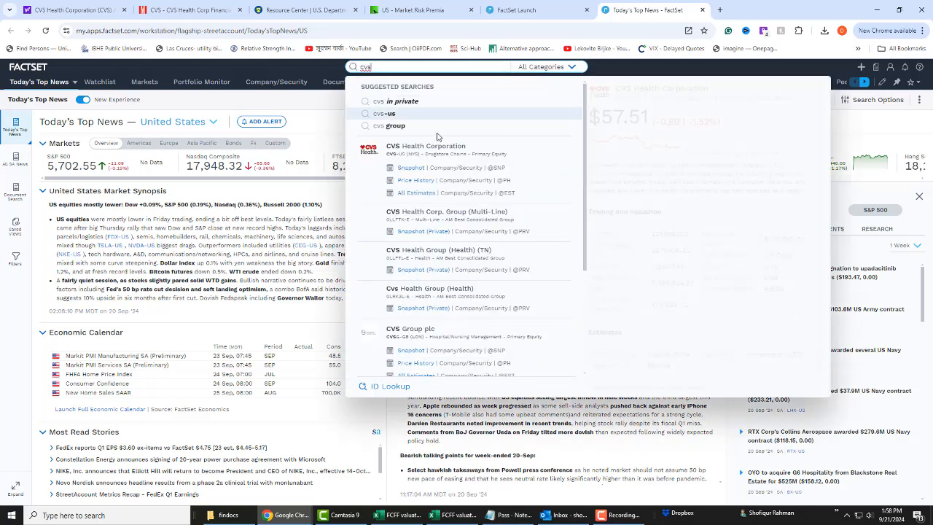
click(435, 152)
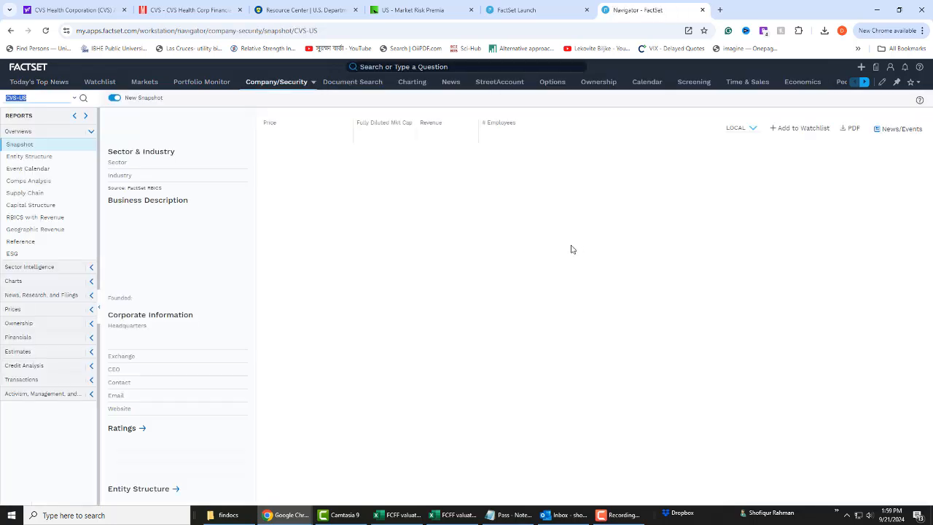
Step: Open the DCS Detail report under Credit Analysis and examine the yields of the CVS notes and bonds
click(42, 367)
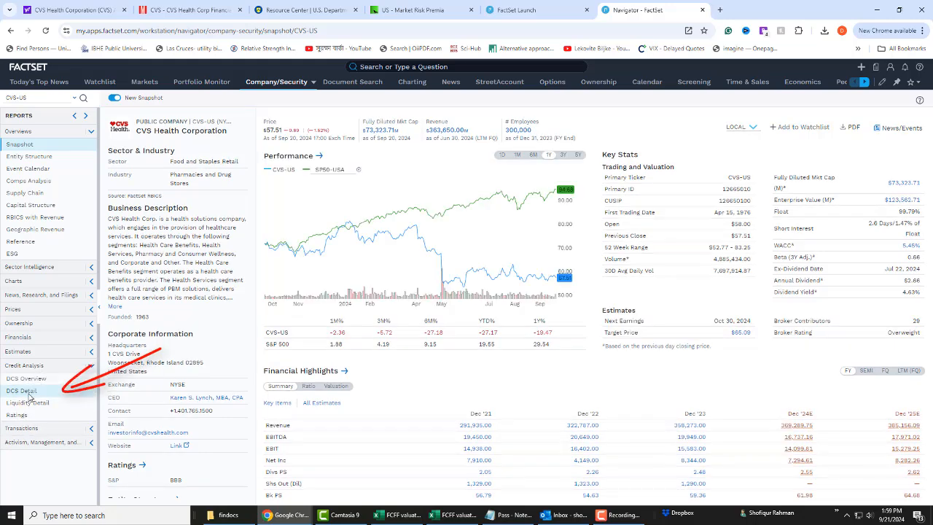
click(39, 392)
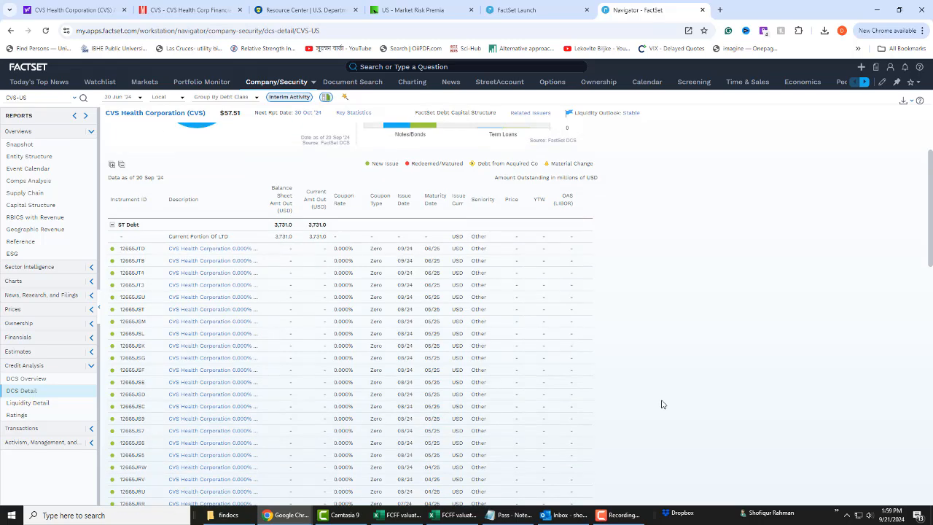
scroll(662, 402, down, 10)
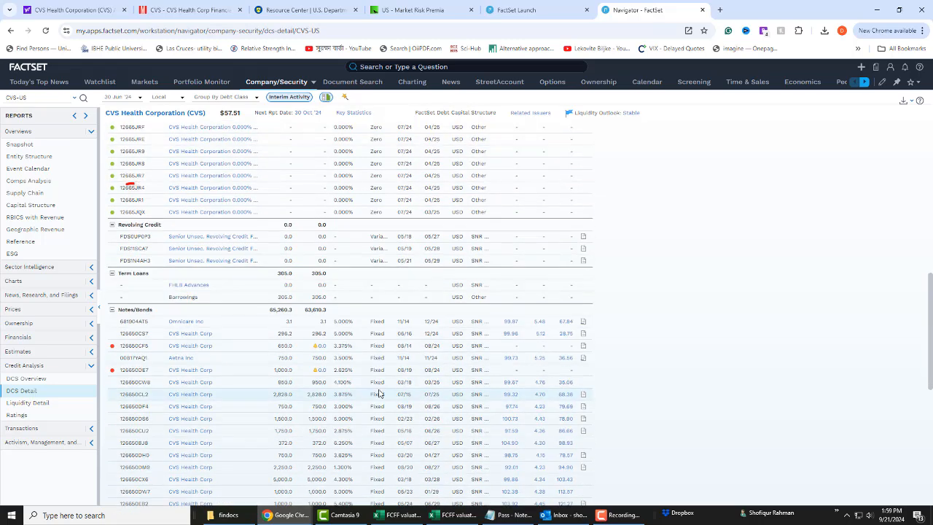
scroll(379, 394, down, 3)
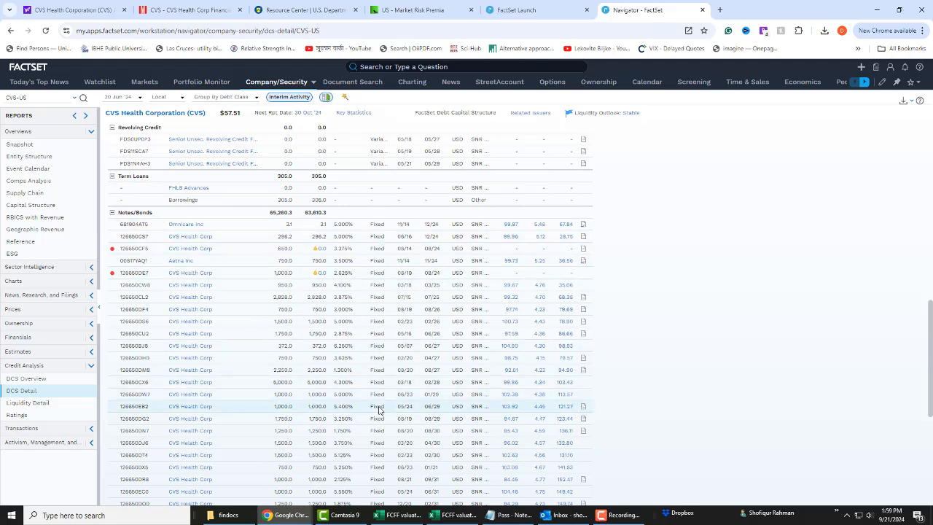
scroll(379, 411, down, 9)
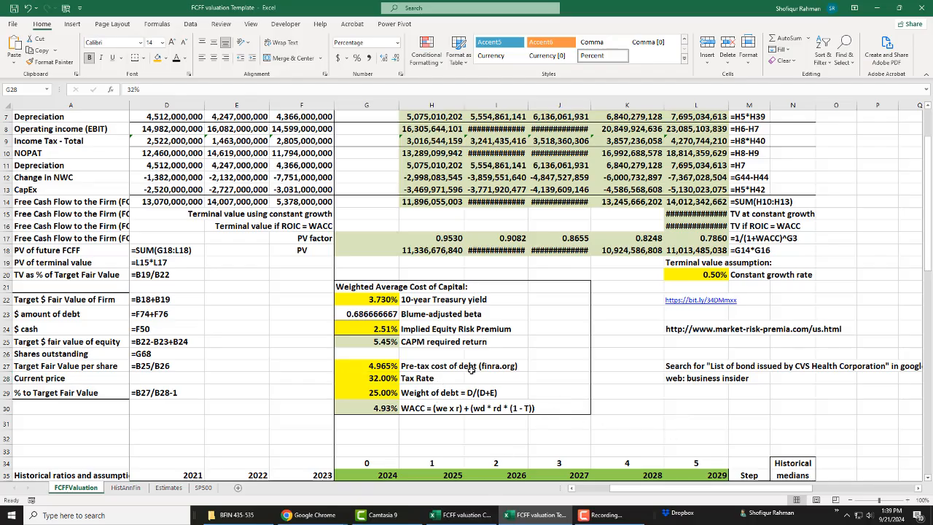
Step: Back in the Excel template, check the effective tax rate row and set the WACC tax rate in G28 to 18.5%
click(495, 369)
click(385, 377)
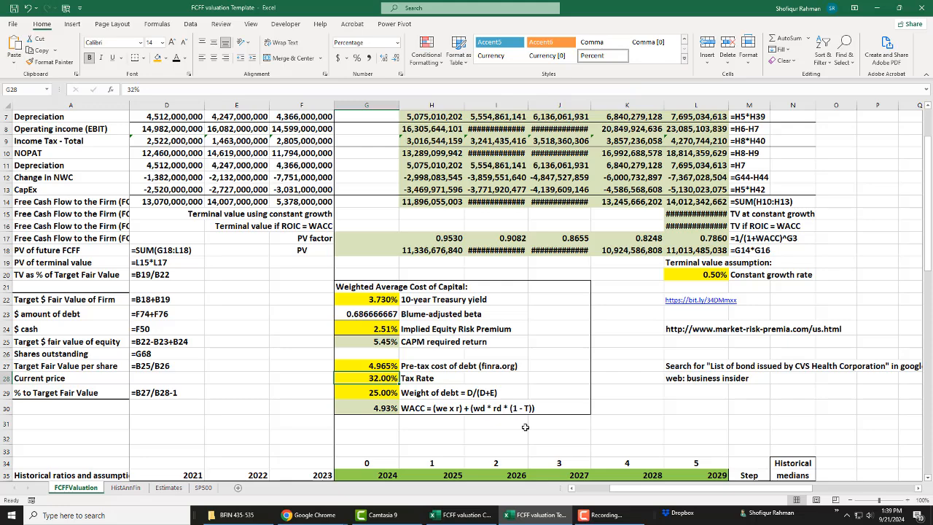
scroll(611, 415, down, 4)
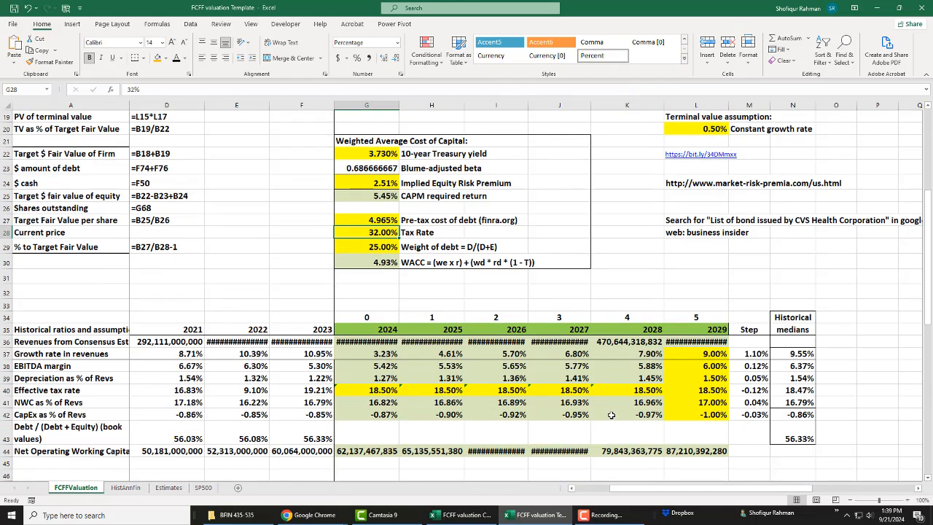
click(6, 390)
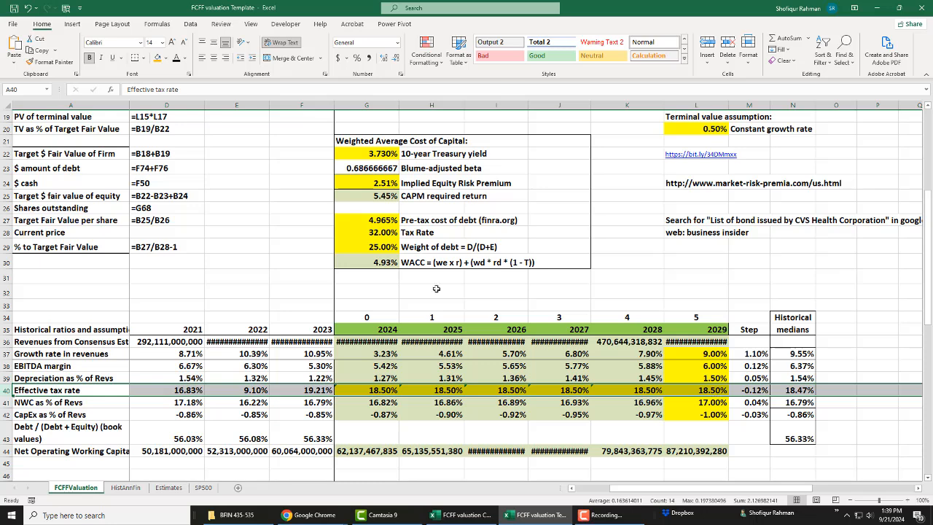
click(389, 236)
text(18.5%)
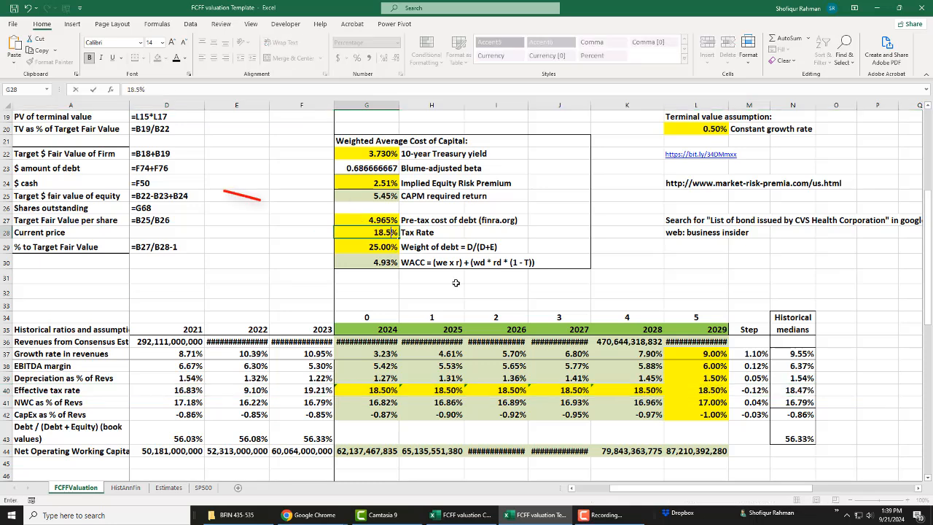
key(Return)
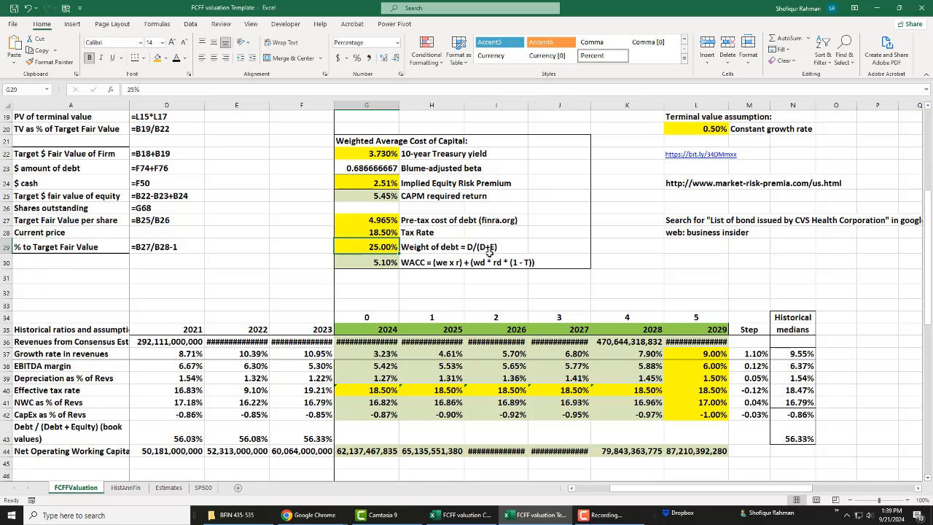
Step: Check the historical median of Debt / (Debt + Equity) in row 43 and set the weight of debt in G29 to 56%
click(5, 433)
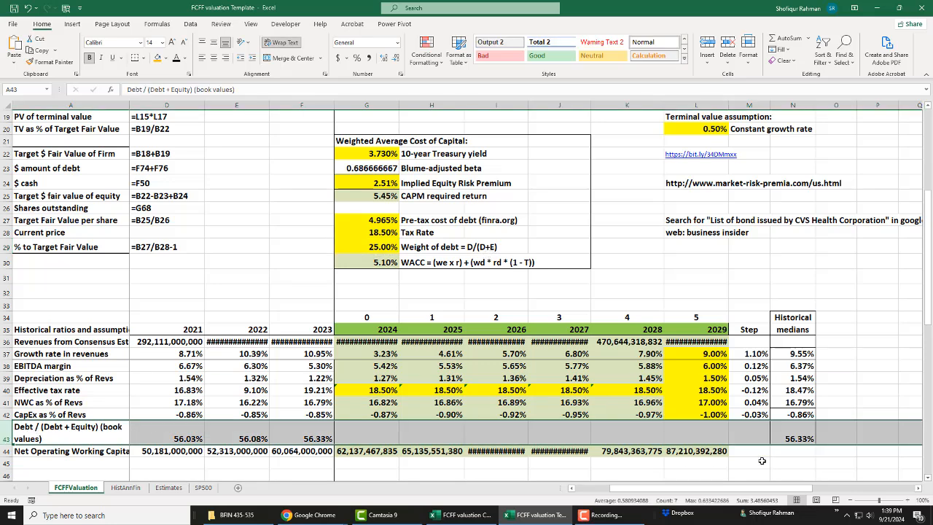
click(778, 439)
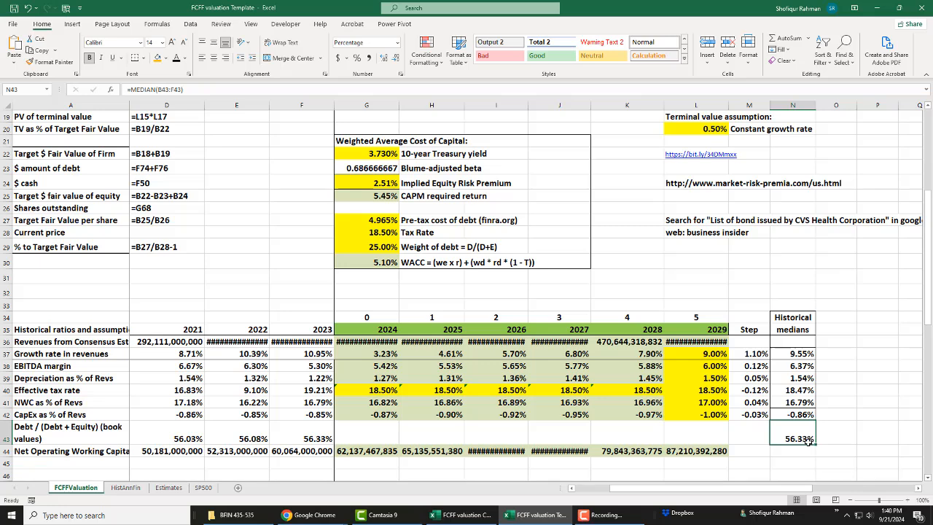
click(367, 247)
text(56%)
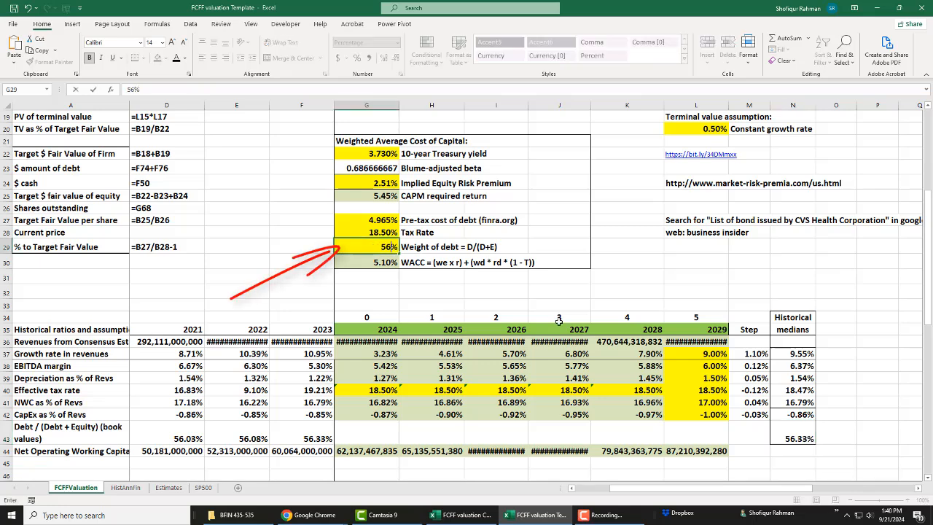
key(Return)
key(Up)
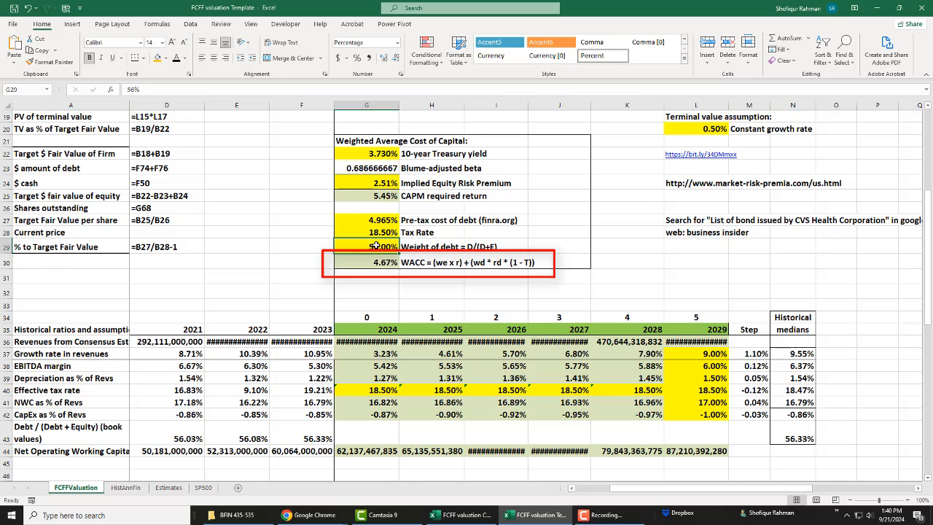
click(566, 233)
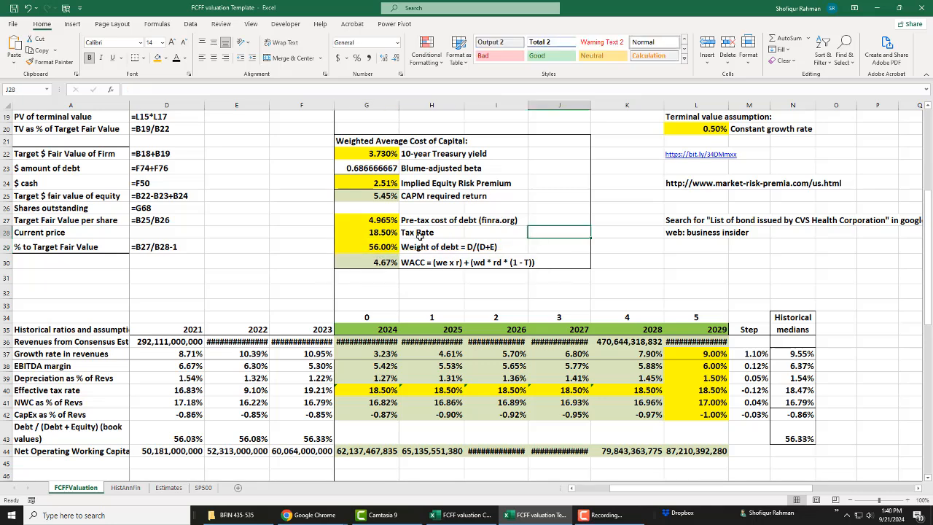
click(370, 246)
click(627, 290)
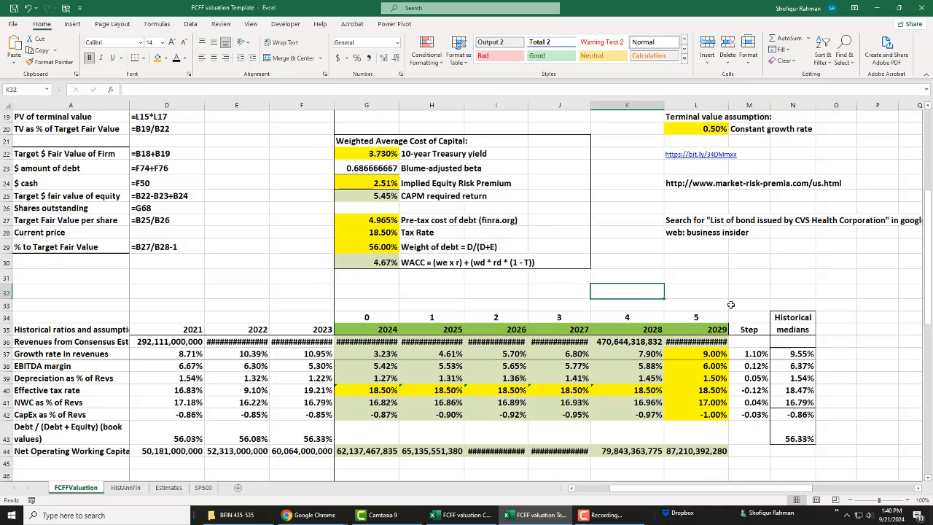
scroll(730, 305, up, 4)
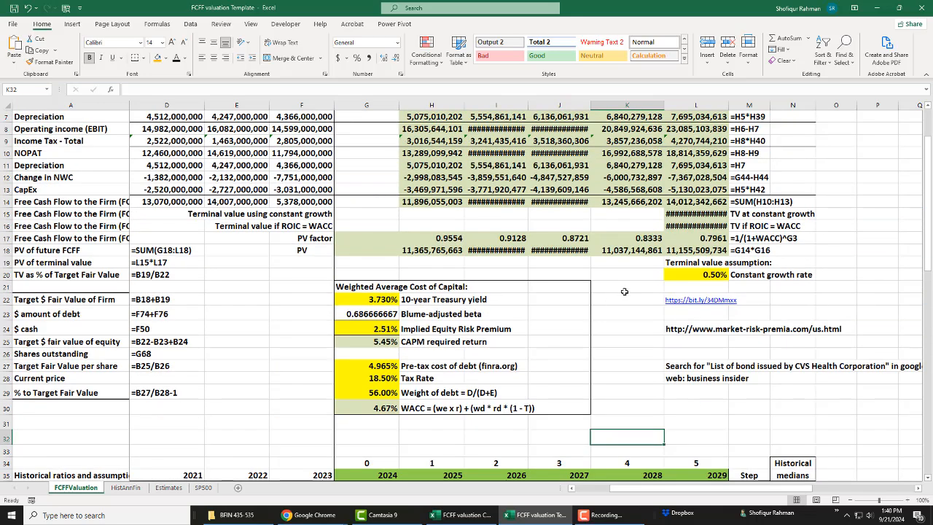
scroll(778, 317, up, 1)
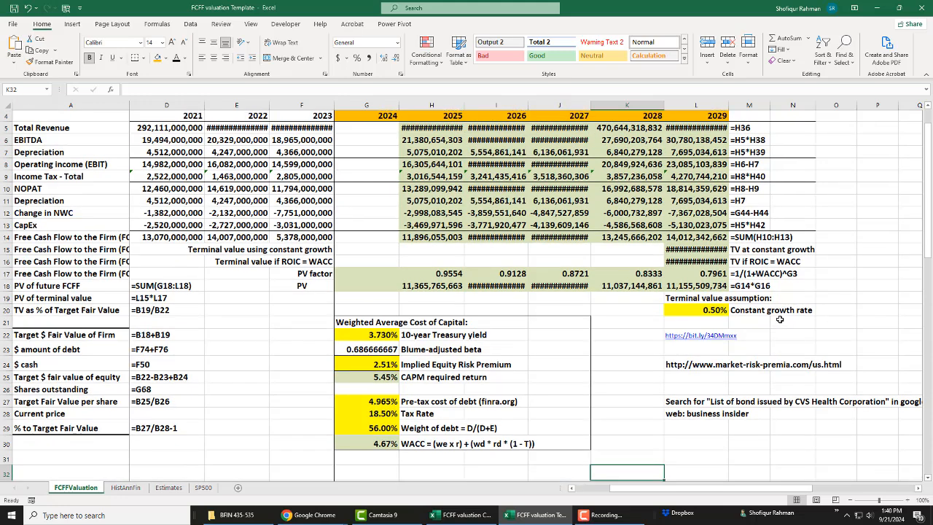
click(713, 313)
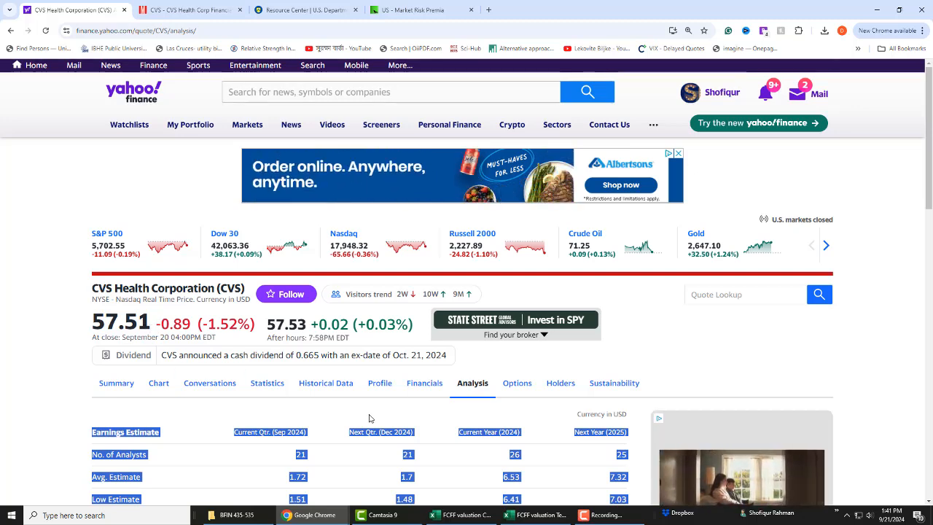
Step: Return from the Yahoo Finance CVS quote to the Excel template and set the current price in B28 and C28 to 57.51
click(540, 515)
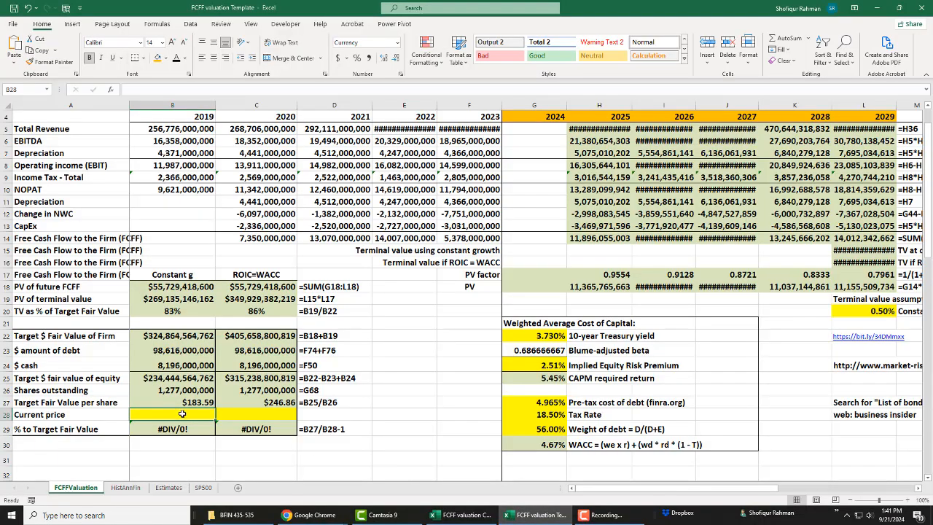
text(57.51)
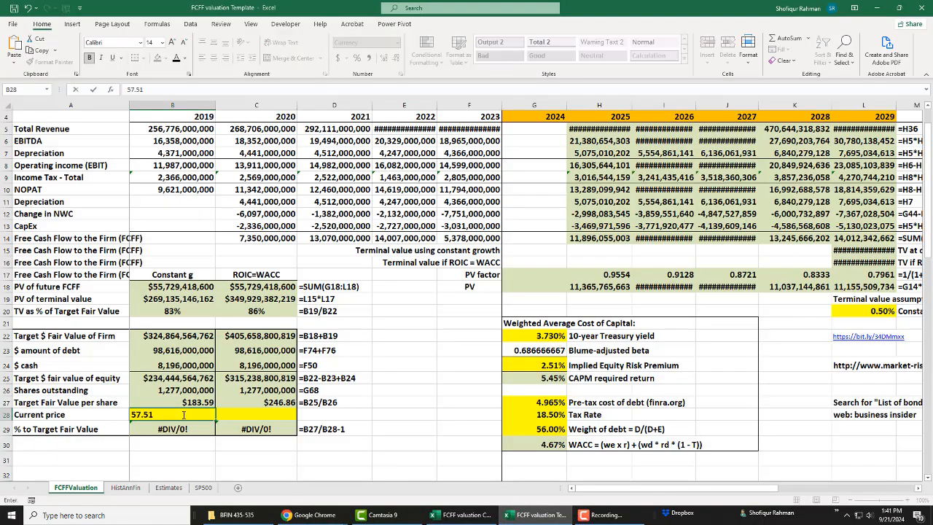
key(Tab)
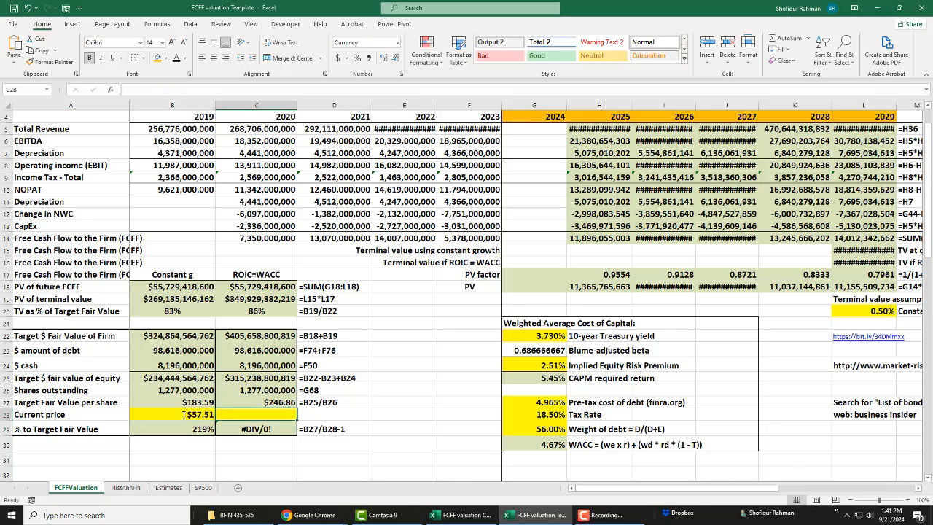
text(57)
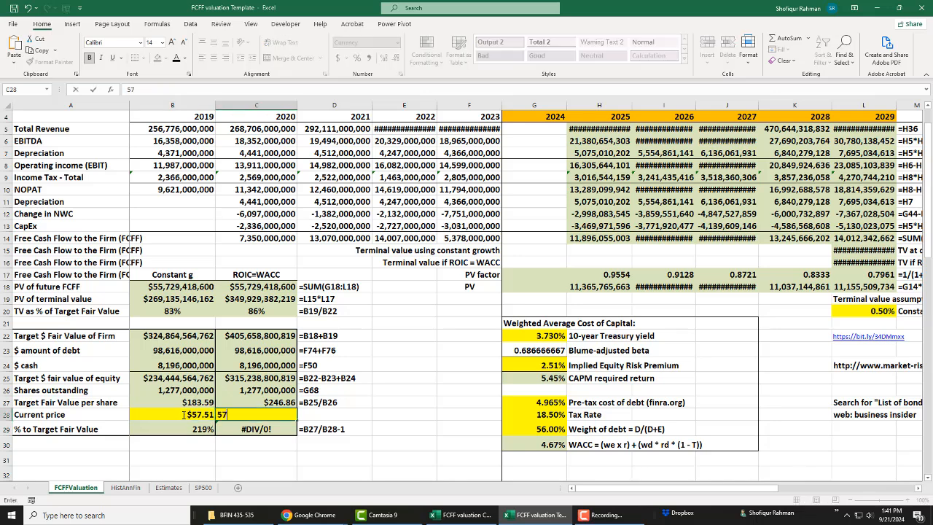
text(.51)
key(Return)
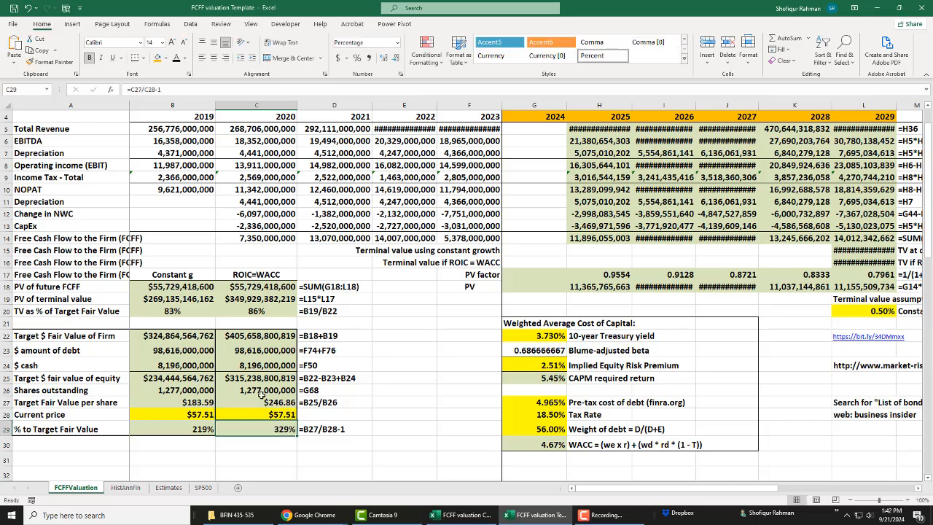
Step: Examine the target fair value per share against the current price for the Constant g and ROIC=WACC cases
click(376, 419)
scroll(609, 425, up, 1)
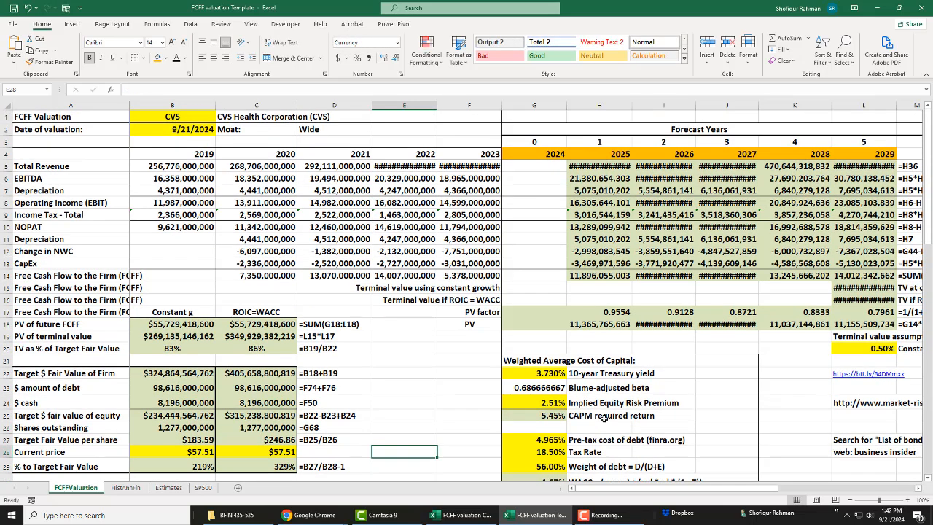
drag(615, 489, 591, 499)
scroll(355, 334, down, 1)
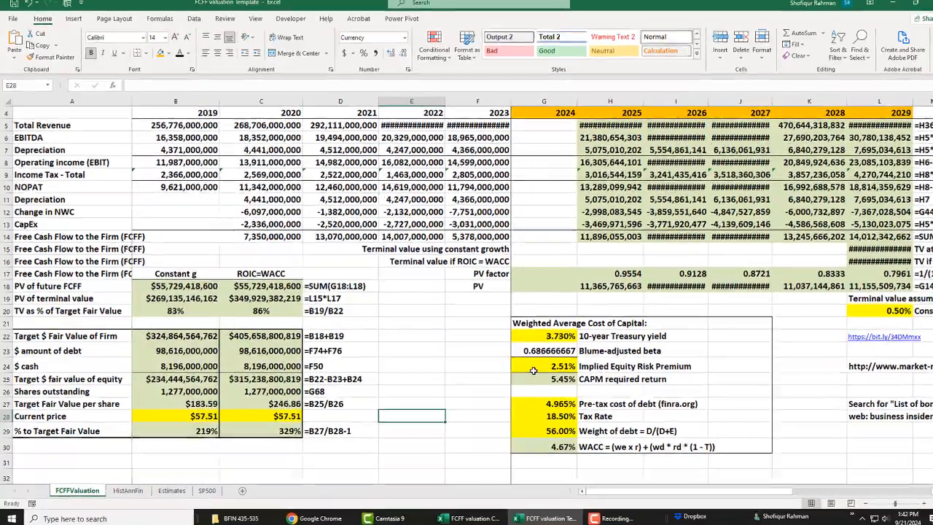
click(416, 353)
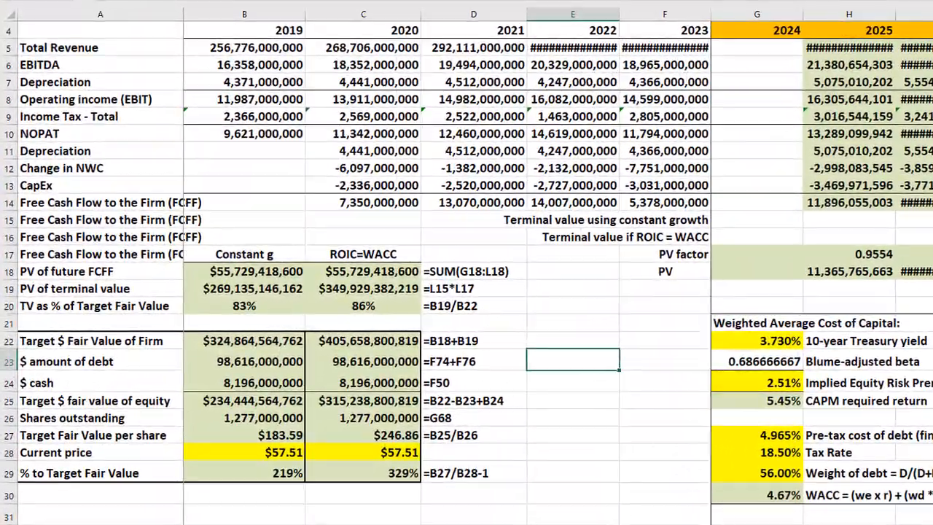
click(665, 476)
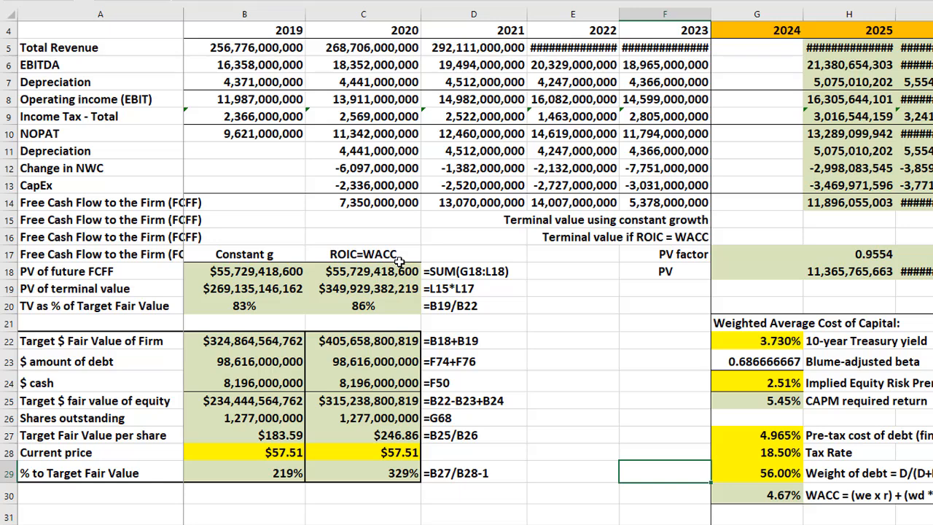
click(409, 437)
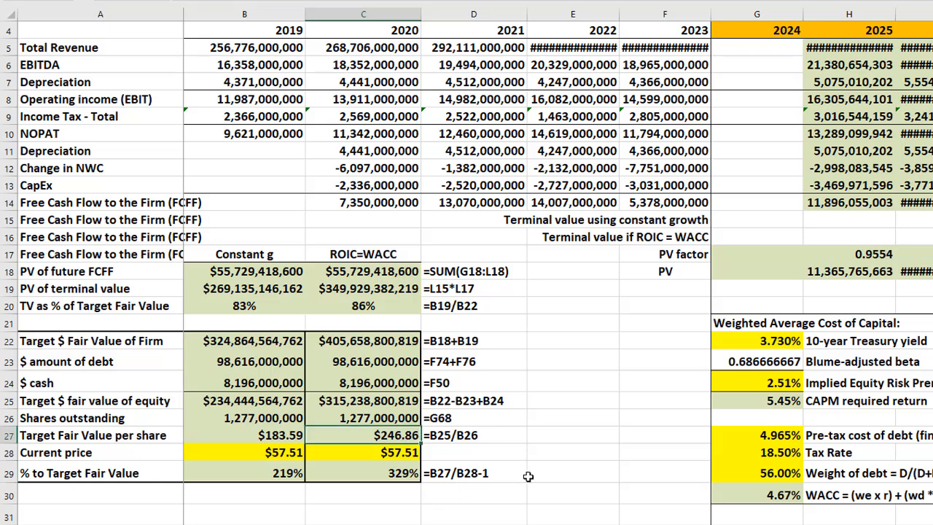